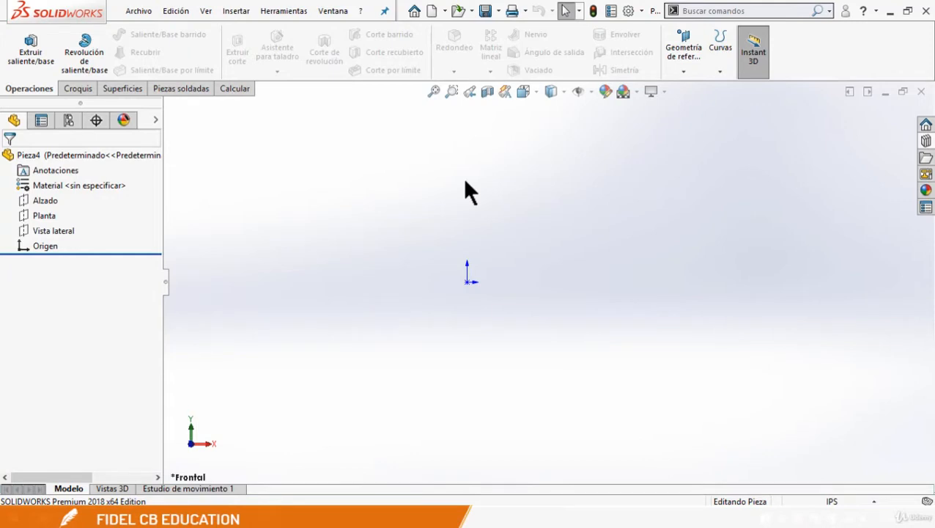
Step: Hide the transparent view toolbar (Ver barra transparente) and show it again
right_click(626, 91)
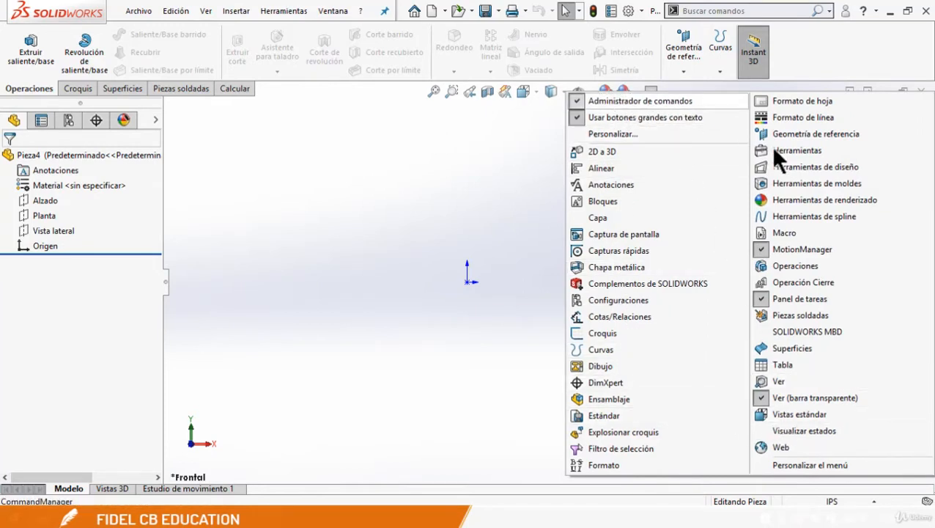
left_click(763, 397)
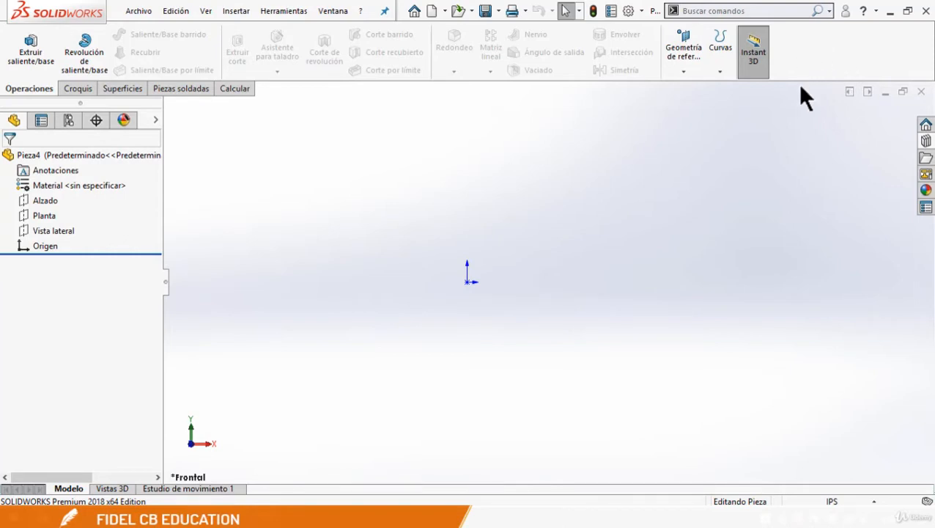
right_click(797, 59)
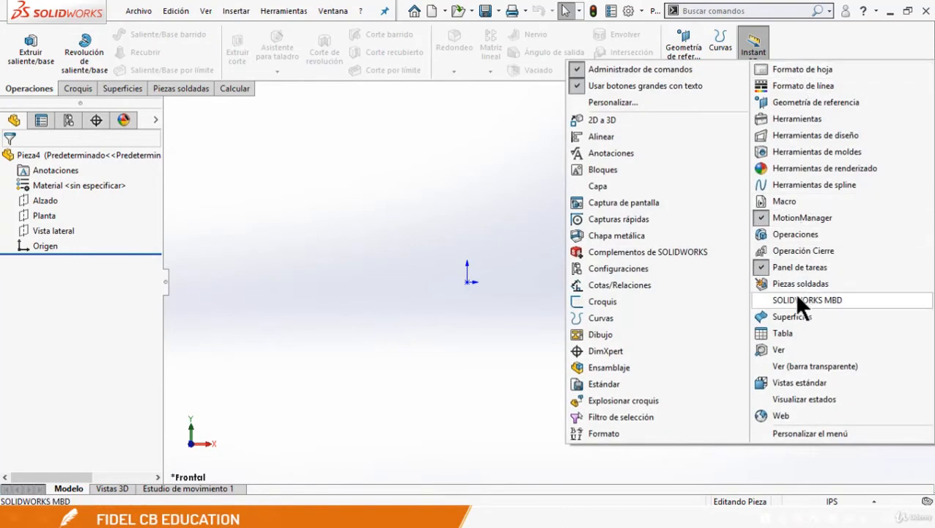
left_click(804, 367)
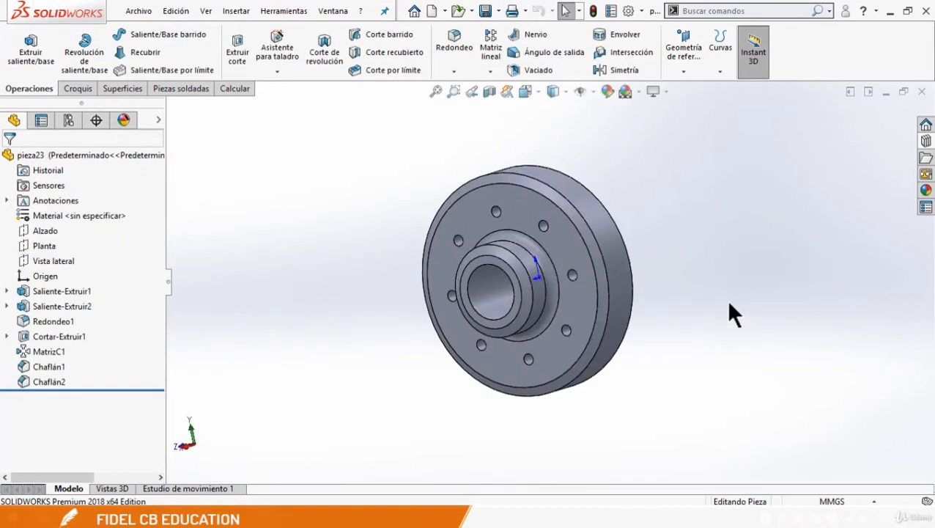
Step: Zoom far out from the flanged part and fit the whole model to the view, repeating this from different zoom levels
middle_click_drag(672, 278, 679, 293)
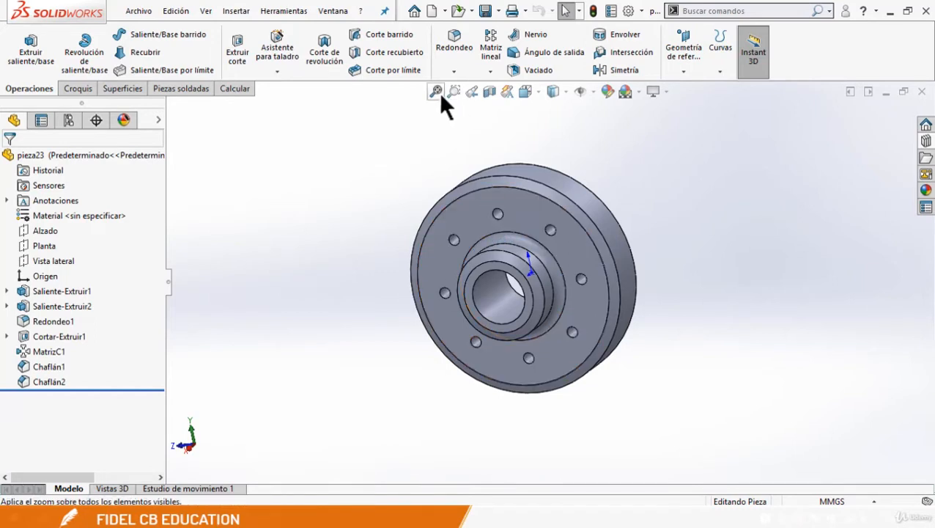
scroll(384, 262, "up", 11)
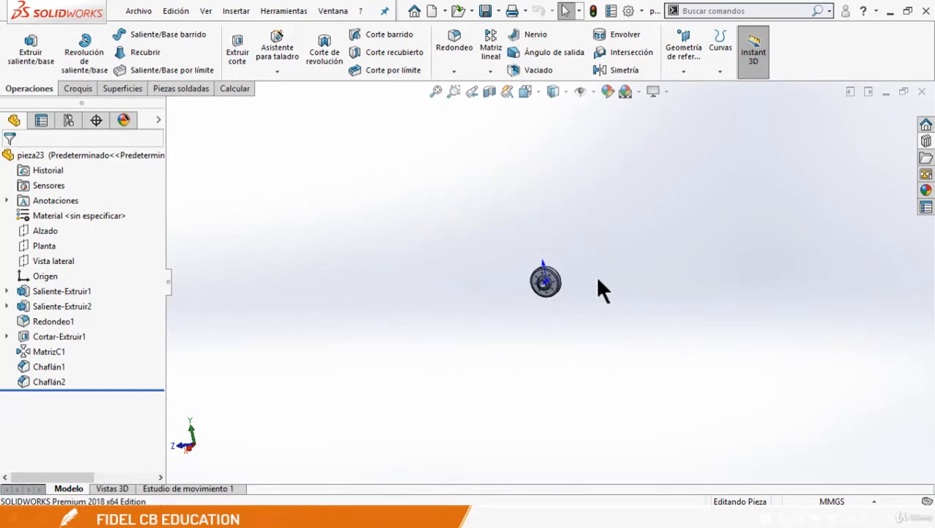
left_click(435, 91)
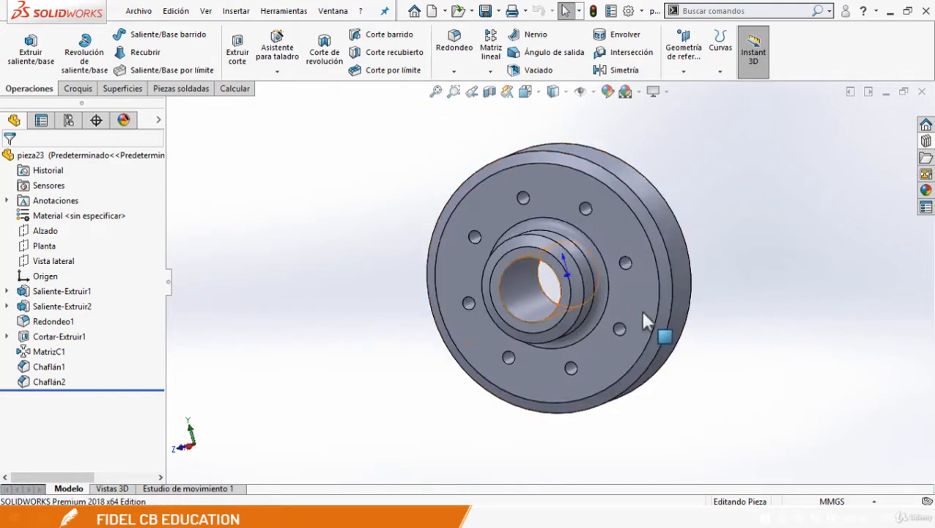
scroll(715, 343, "up", 7)
scroll(473, 302, "up", 2)
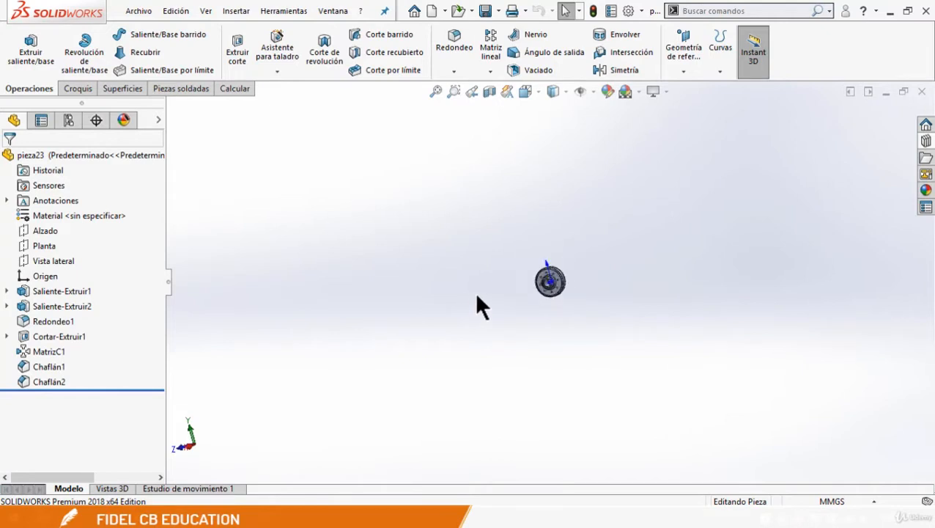
scroll(523, 282, "down", 4)
scroll(497, 281, "up", 8)
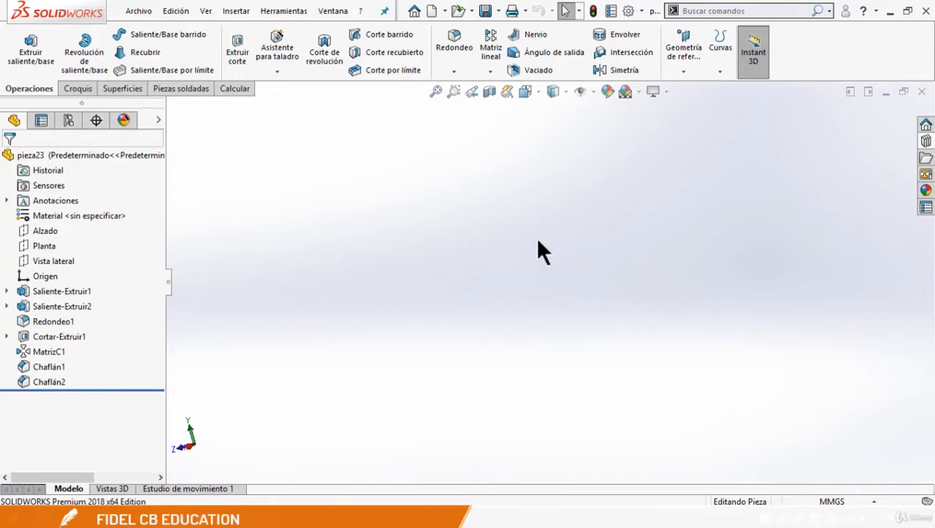
left_click(435, 95)
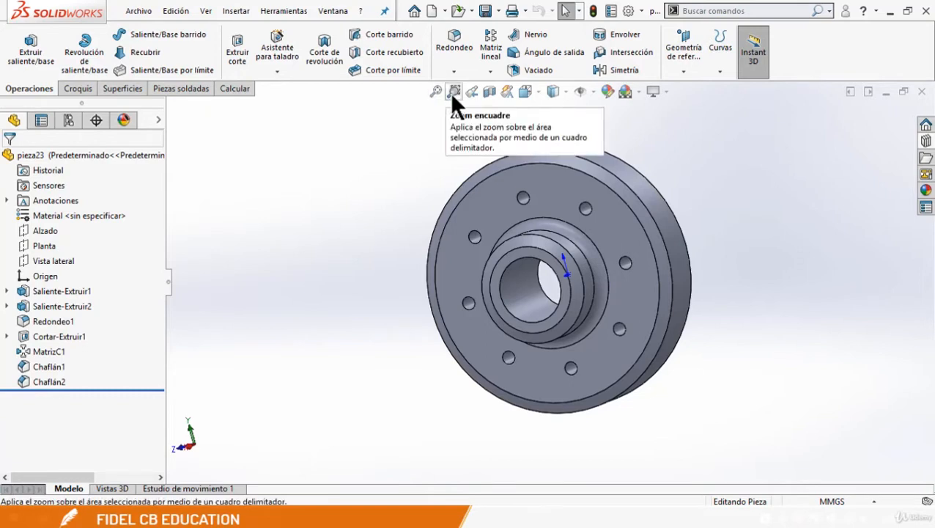
Step: Magnify a framed area at the upper edge of the part's hub with the Zoom to Area tool
scroll(726, 259, "up", 2)
mouse_move(667, 276)
middle_mouse_down()
mouse_move(659, 254)
mouse_move(673, 271)
middle_mouse_up()
scroll(539, 196, "down", 1)
scroll(542, 207, "up", 2)
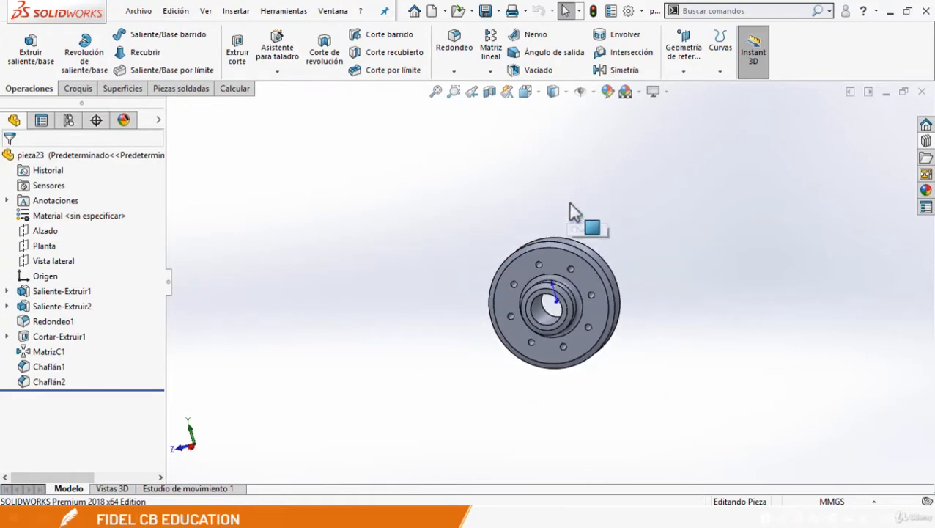
scroll(583, 269, "down", 3)
scroll(687, 301, "up", 2)
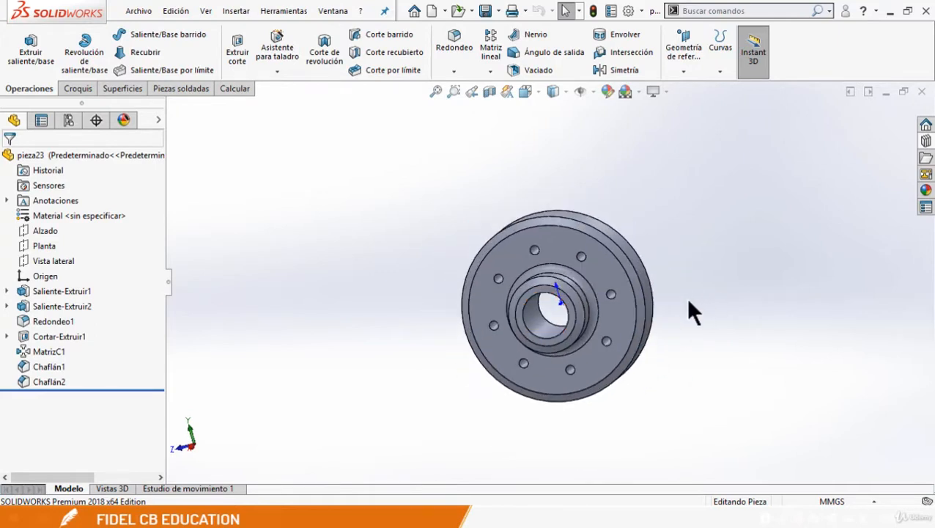
middle_click_drag(687, 301, 680, 309)
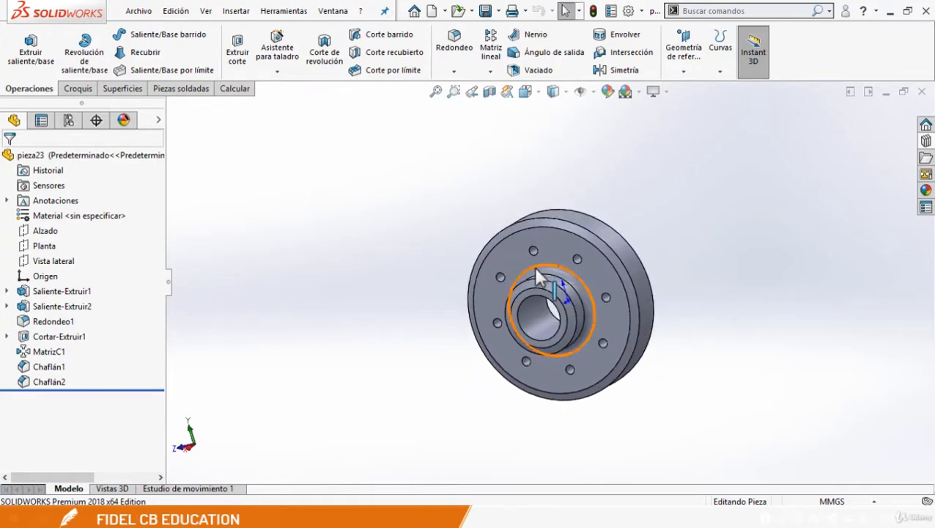
left_click(455, 91)
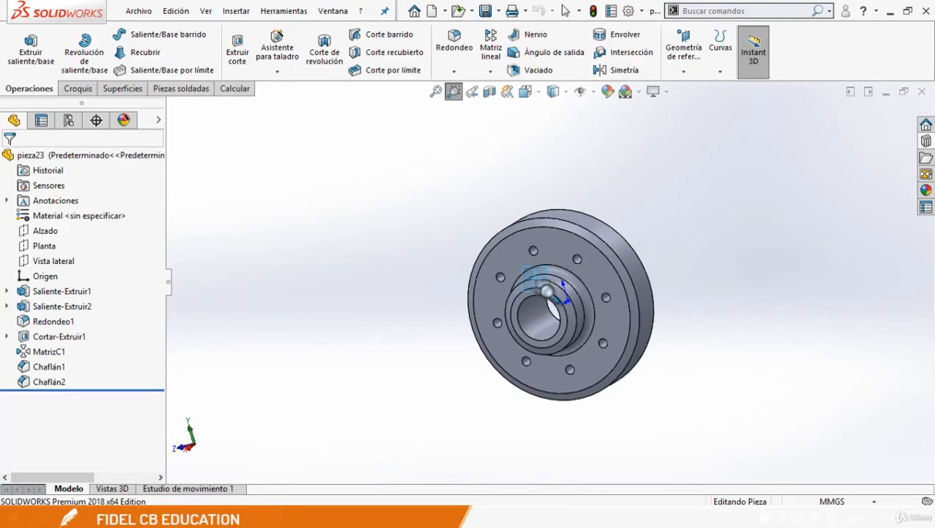
left_click_drag(547, 291, 547, 291)
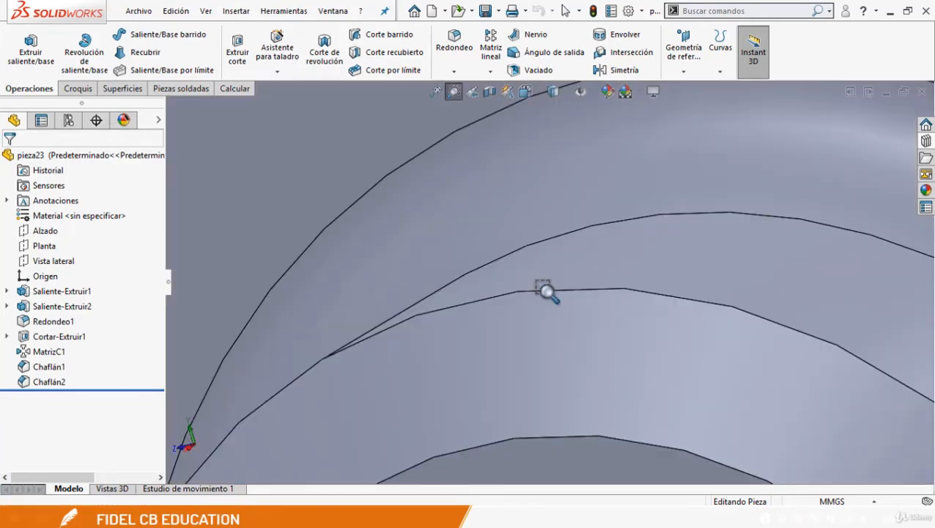
scroll(546, 290, "up", 9)
scroll(546, 290, "down", 4)
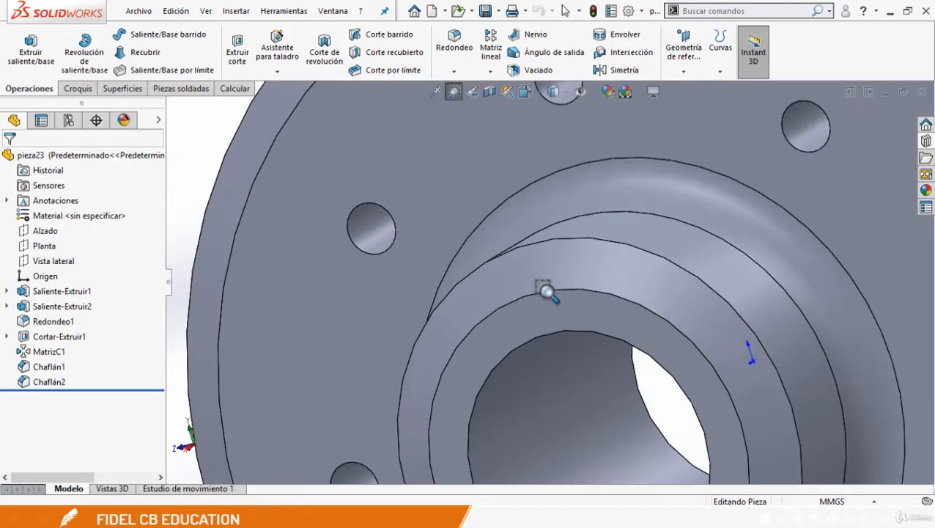
scroll(546, 290, "up", 7)
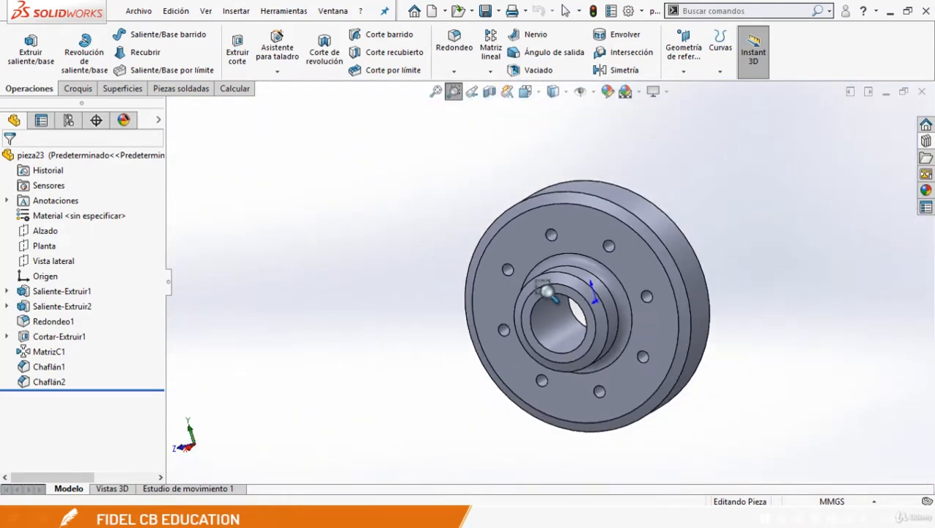
Step: Magnify a framed area around one of the flange's small holes, return to the whole part and leave the area zoom
scroll(572, 303, "up", 2)
scroll(616, 323, "down", 2)
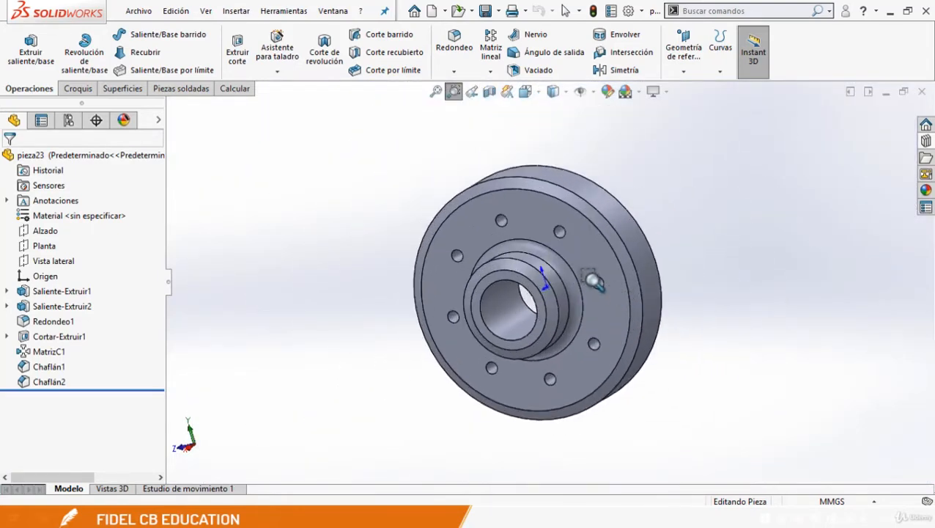
left_click_drag(587, 272, 609, 297)
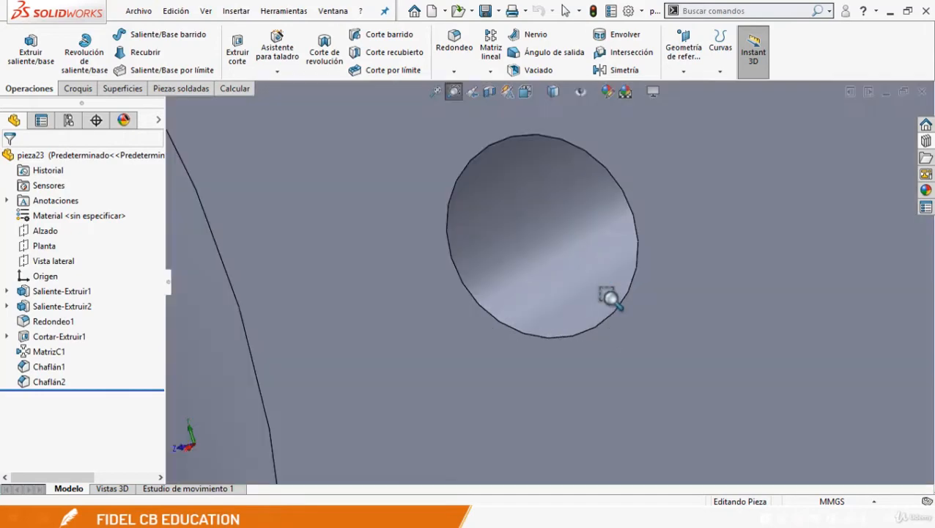
scroll(602, 234, "up", 15)
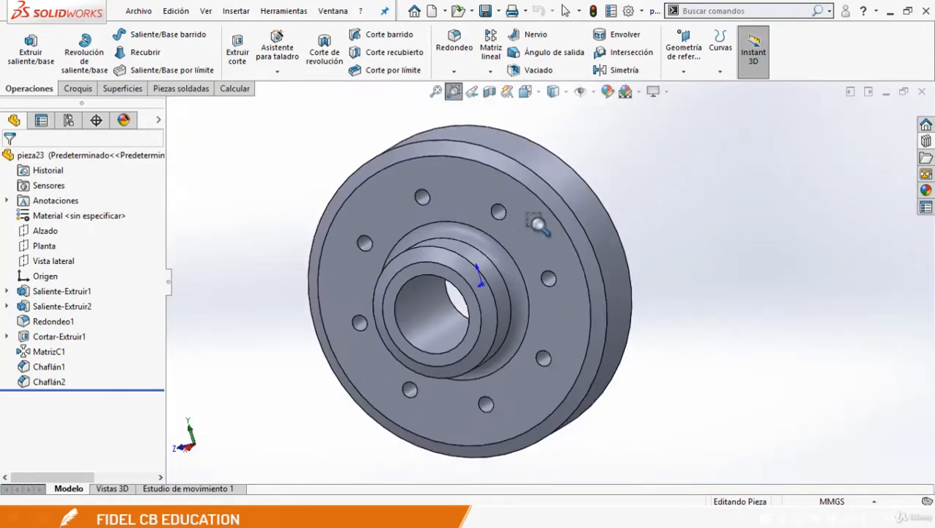
left_click(456, 99)
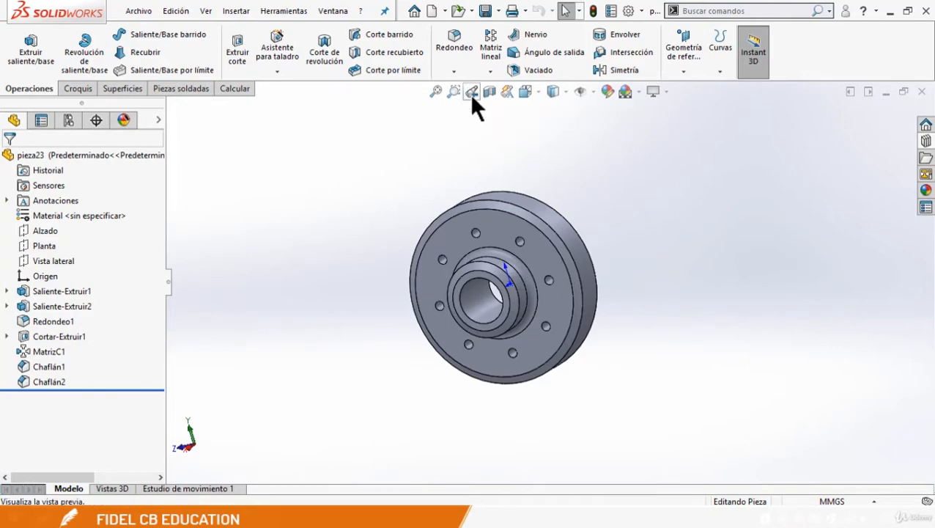
Step: Step back through the previous views of the flanged part
left_click(471, 93)
scroll(524, 243, "up", 15)
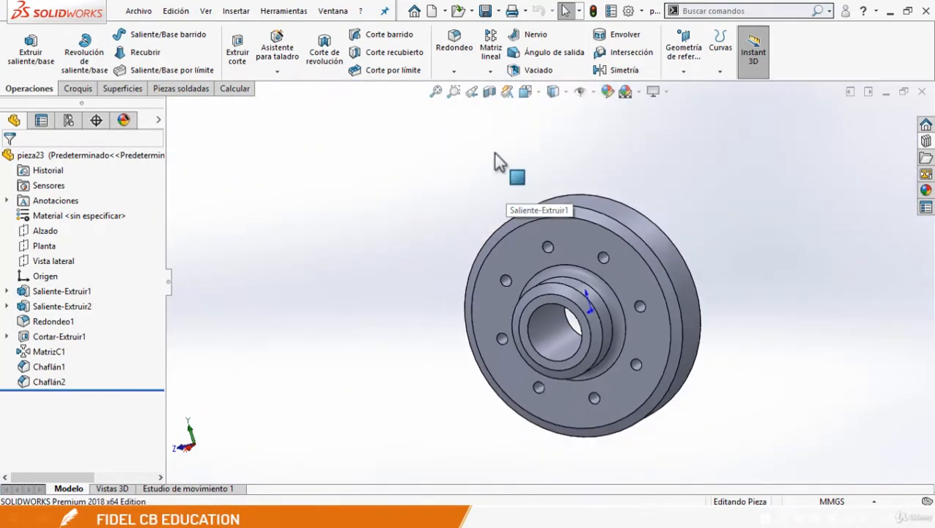
left_click(476, 93)
left_click(476, 93)
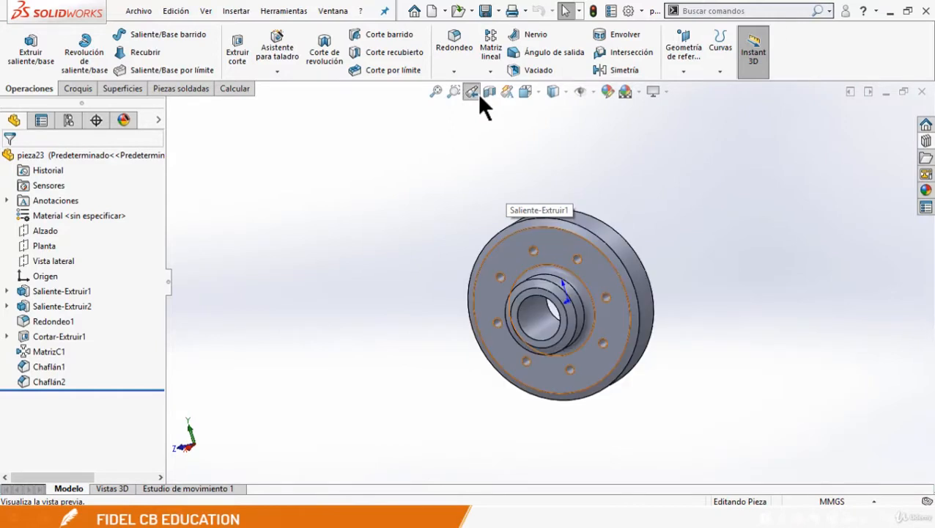
left_click(472, 93)
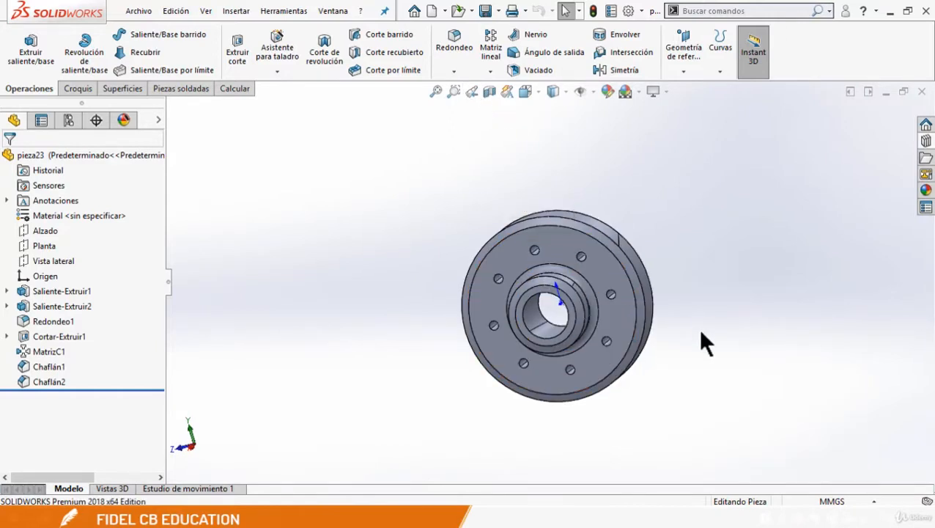
Step: Start a section view of the flanged part through the Alzado plane and examine the cut hub and holes
middle_click_drag(706, 341, 681, 345)
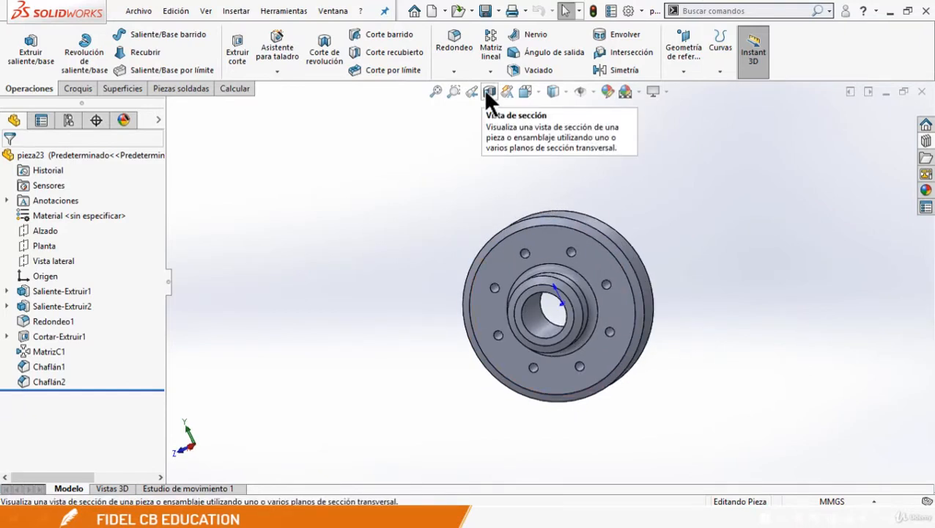
middle_click_drag(637, 251, 651, 280)
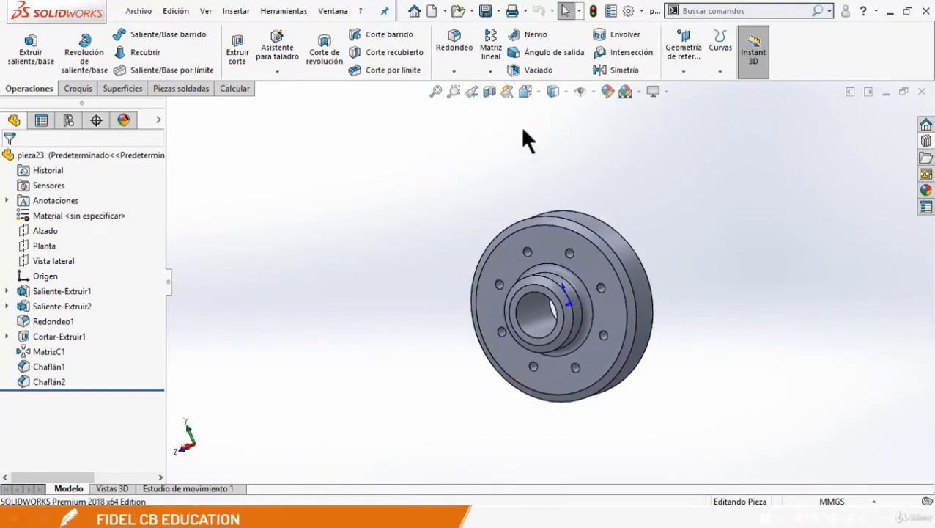
scroll(529, 146, "down", 2)
scroll(723, 382, "up", 3)
scroll(755, 429, "down", 2)
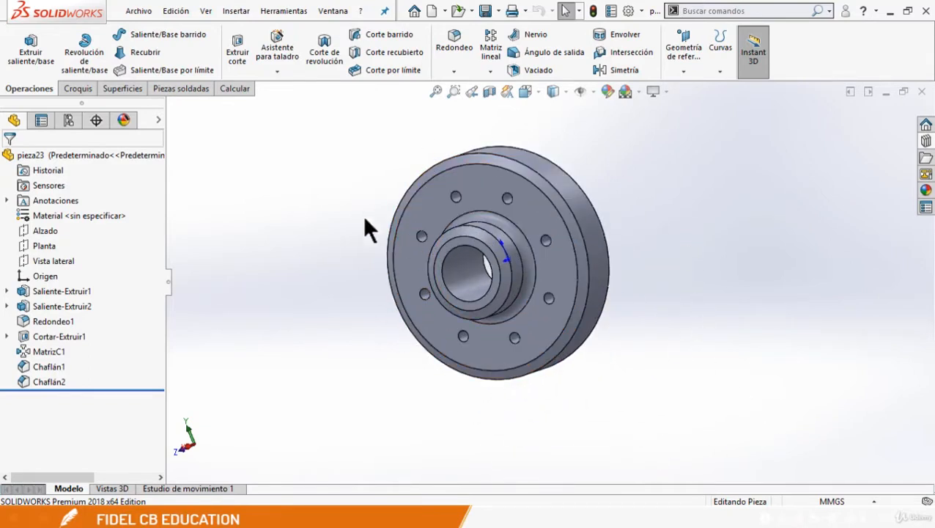
scroll(382, 324, "down", 1)
scroll(429, 256, "up", 2)
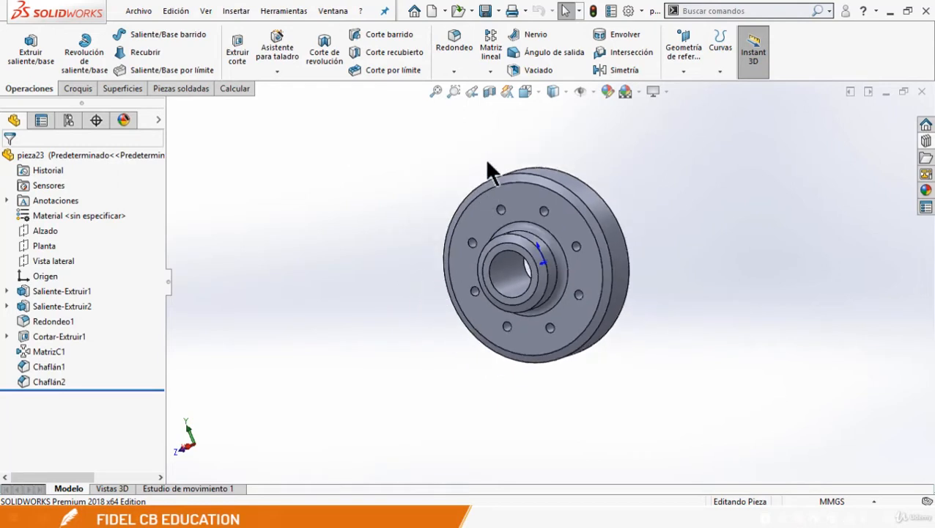
left_click(487, 92)
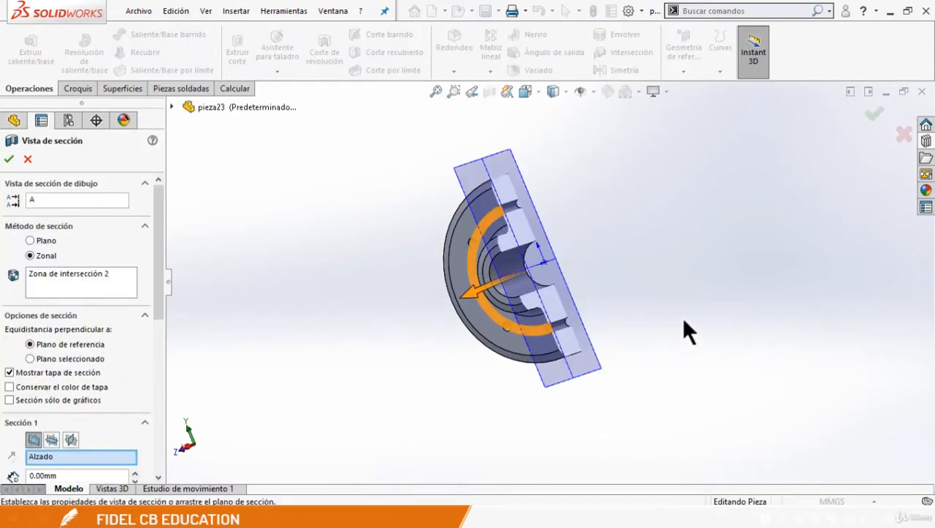
middle_click_drag(684, 330, 524, 224)
scroll(557, 225, "down", 2)
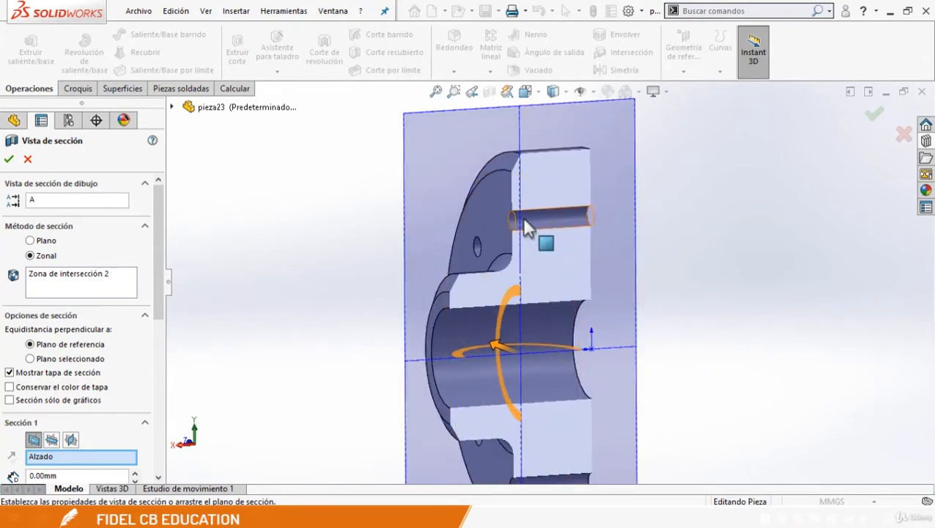
middle_click_drag(590, 330, 639, 351)
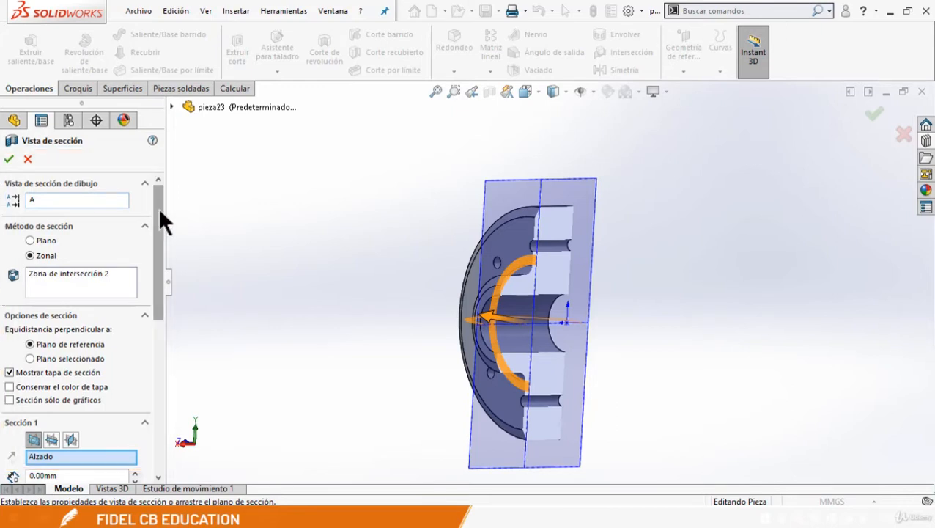
Step: Preview the first section through the Planta plane and the Vista lateral plane, and return it to Alzado
scroll(159, 213, "down", 1)
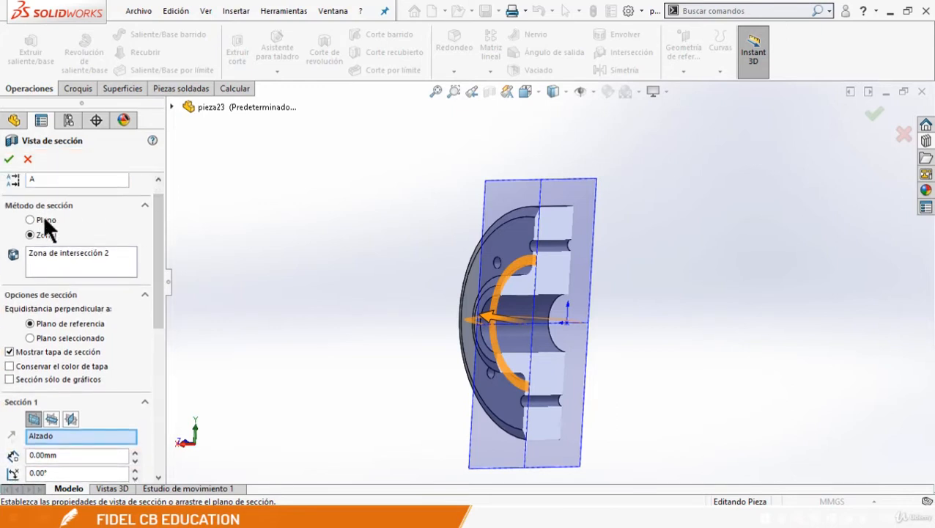
left_click_drag(158, 235, 156, 269)
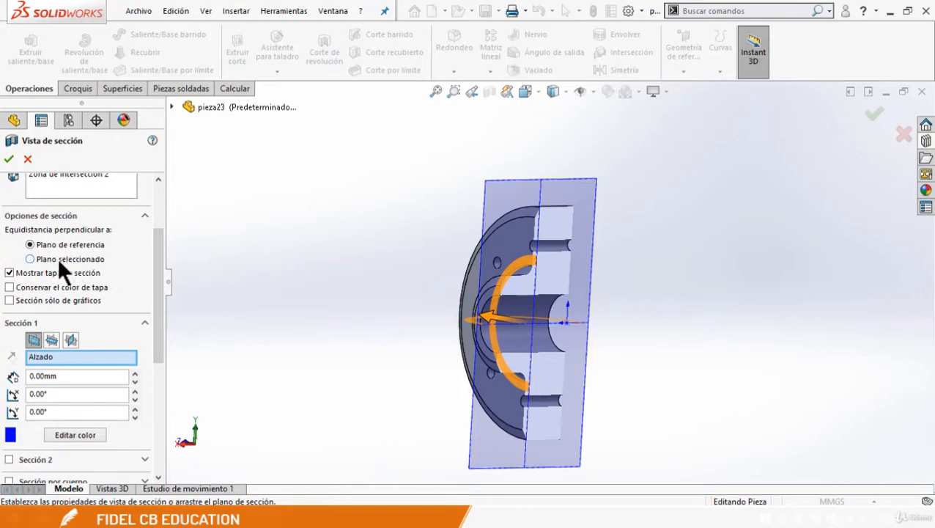
scroll(153, 282, "down", 3)
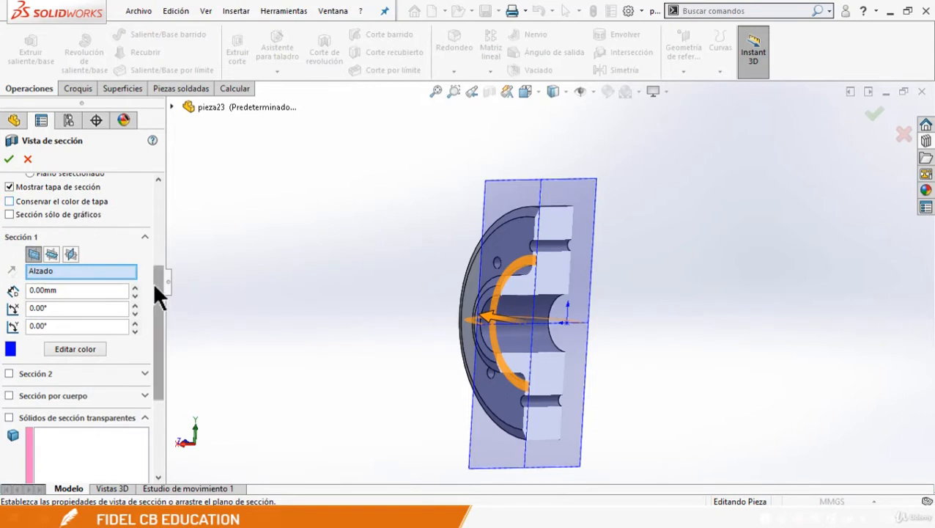
left_click_drag(155, 284, 155, 295)
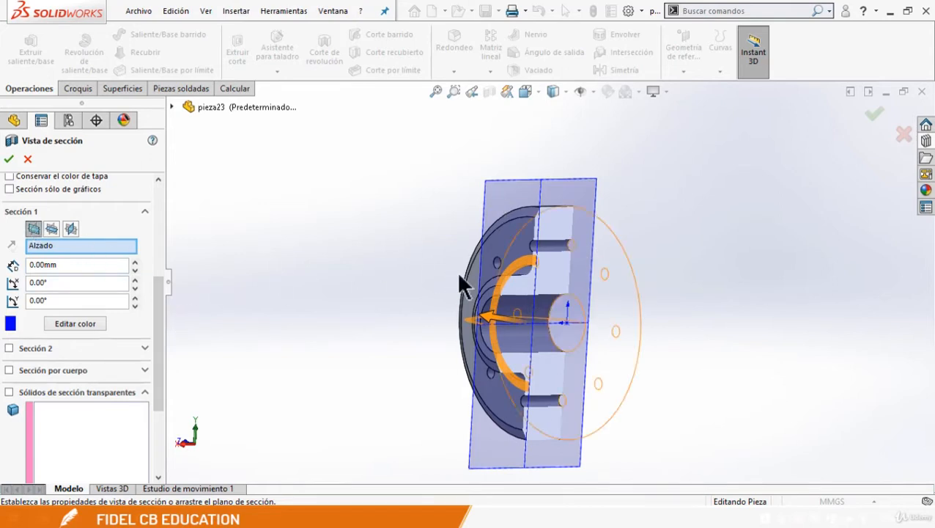
left_click(52, 228)
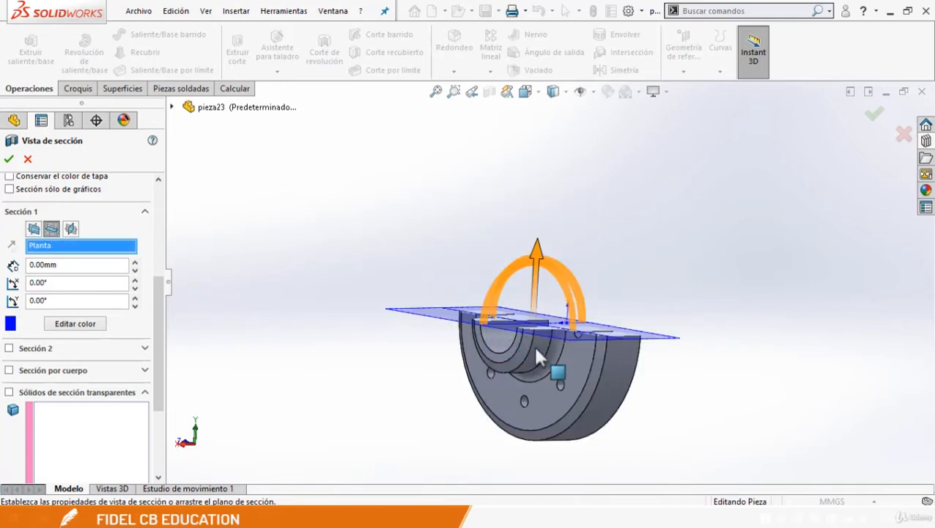
middle_click_drag(637, 418, 534, 374)
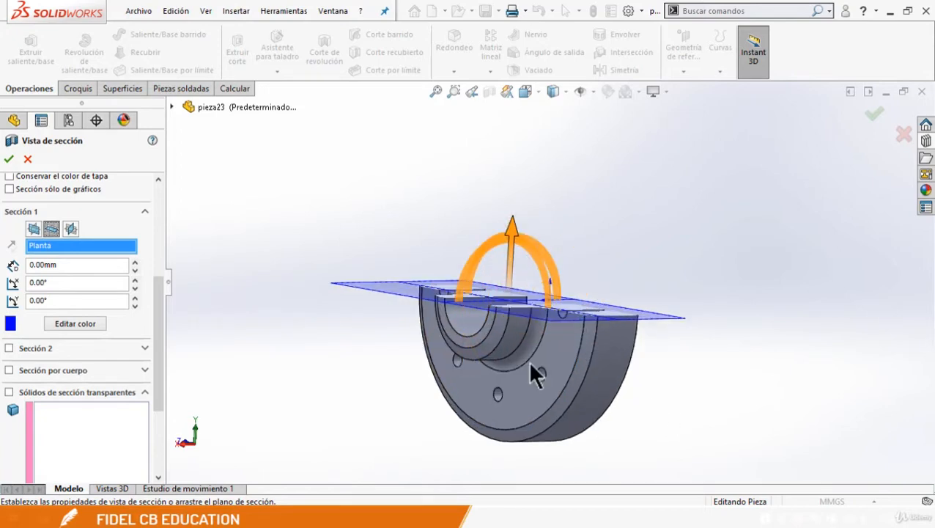
left_click(65, 227)
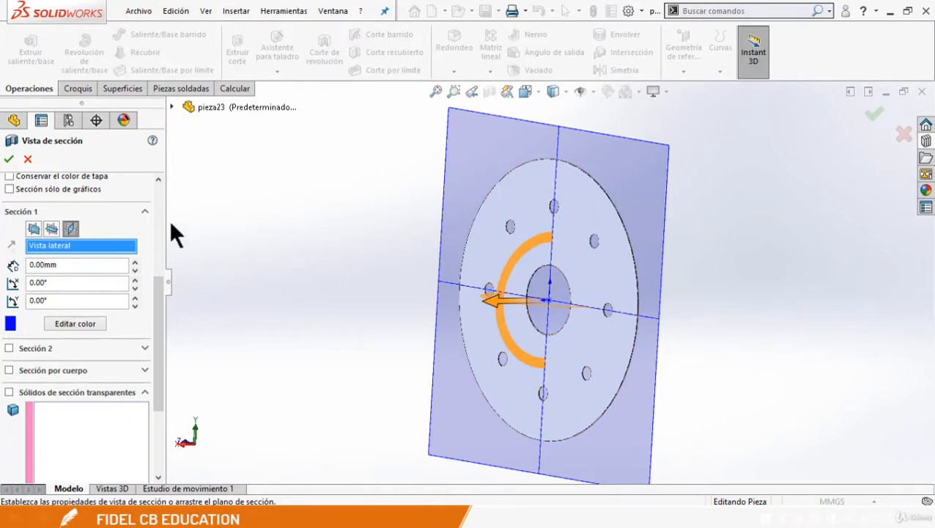
left_click(35, 227)
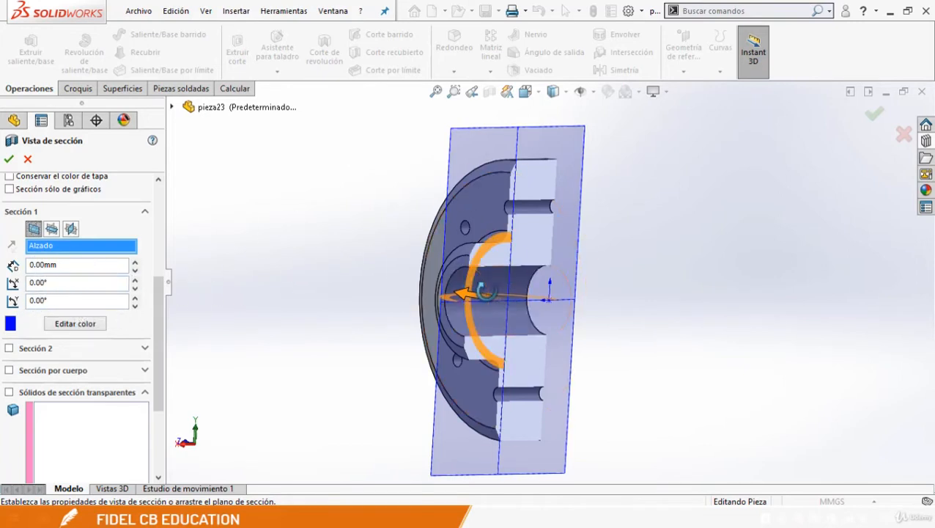
Step: Try tilting the Alzado section plane freehand to about 283.6° and 180.6° with an offset of about -4 mm, and reset it to Alzado
middle_click_drag(484, 293, 452, 286)
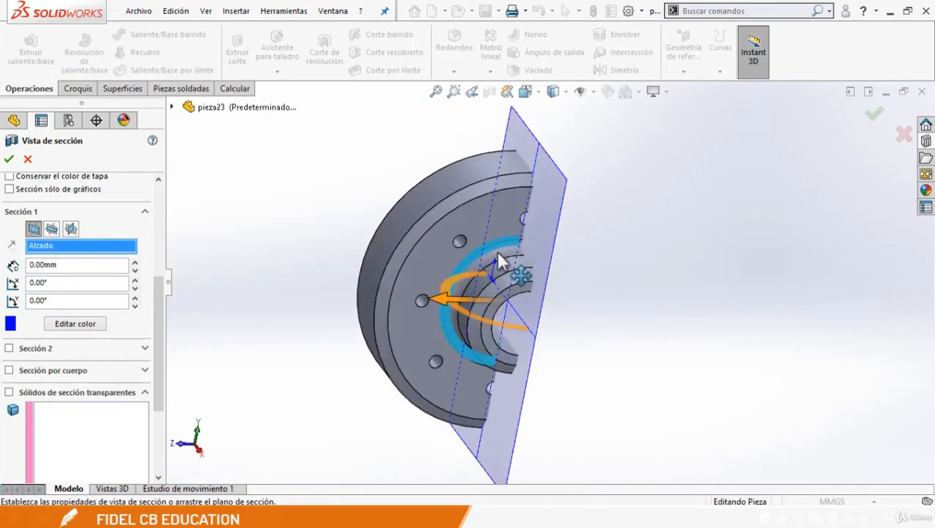
left_click_drag(504, 254, 511, 330)
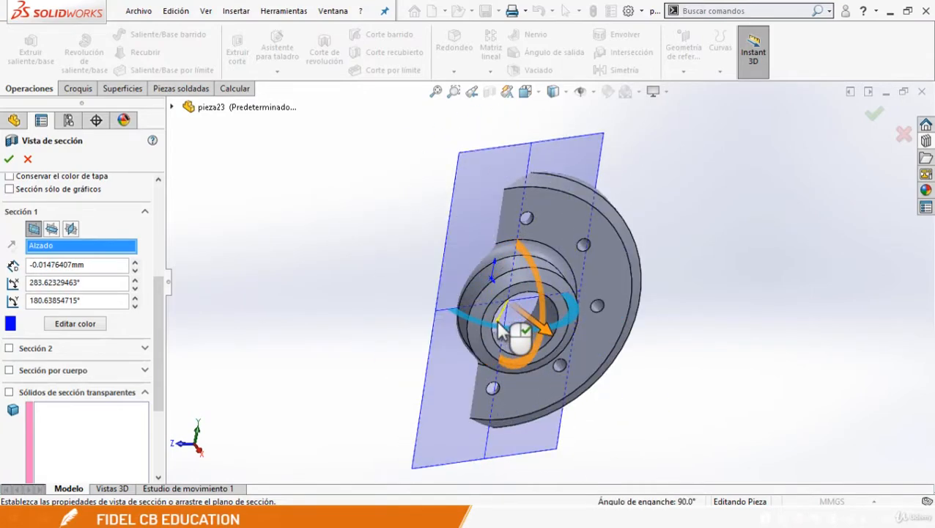
mouse_move(450, 302)
middle_mouse_down()
mouse_move(506, 307)
mouse_move(568, 355)
mouse_move(513, 308)
mouse_move(445, 310)
middle_mouse_up()
mouse_move(541, 325)
left_mouse_down()
mouse_move(568, 330)
mouse_move(531, 319)
left_mouse_up()
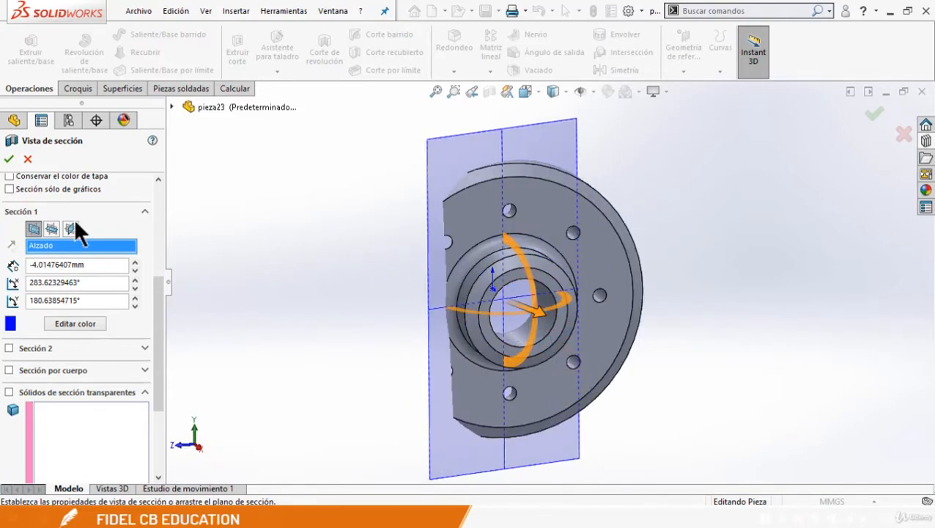
left_click(48, 229)
left_click(34, 228)
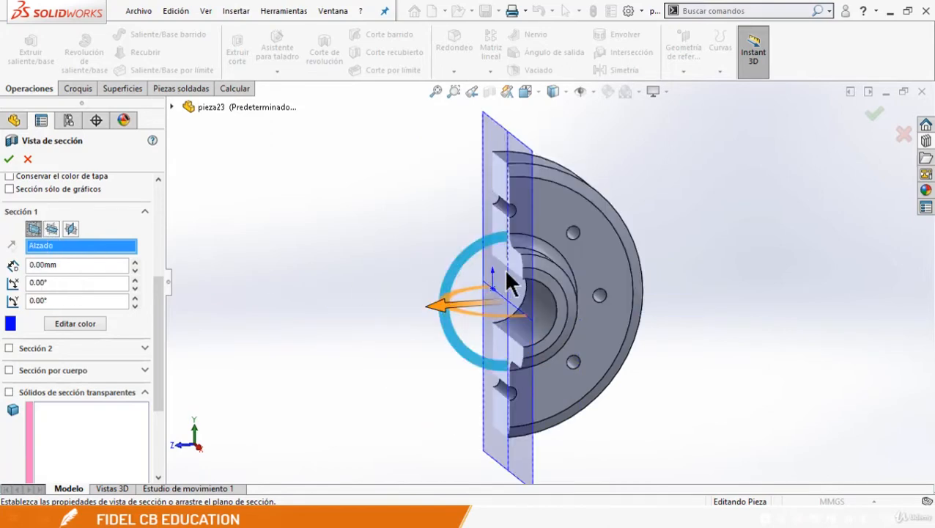
Step: Apply the section view through Alzado, examine the cut part and switch back to the full part
middle_click_drag(514, 298, 649, 330)
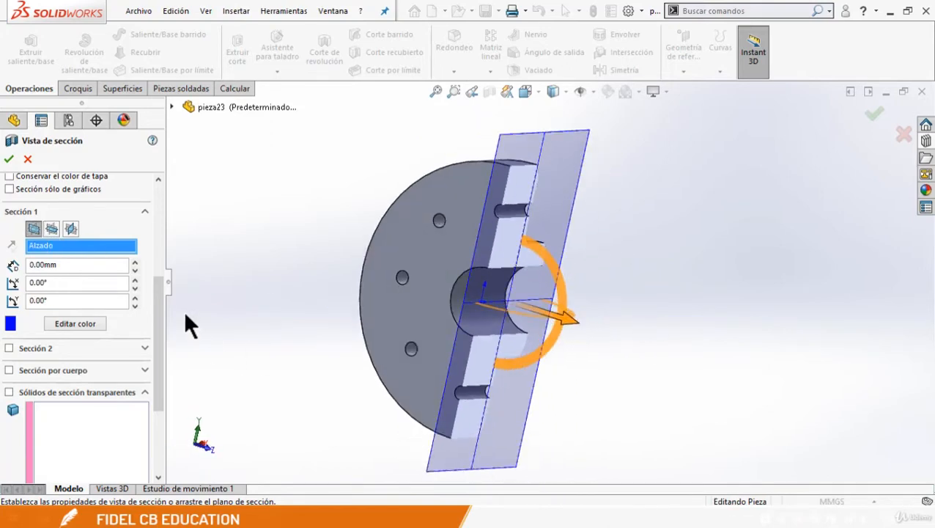
left_click_drag(160, 305, 159, 349)
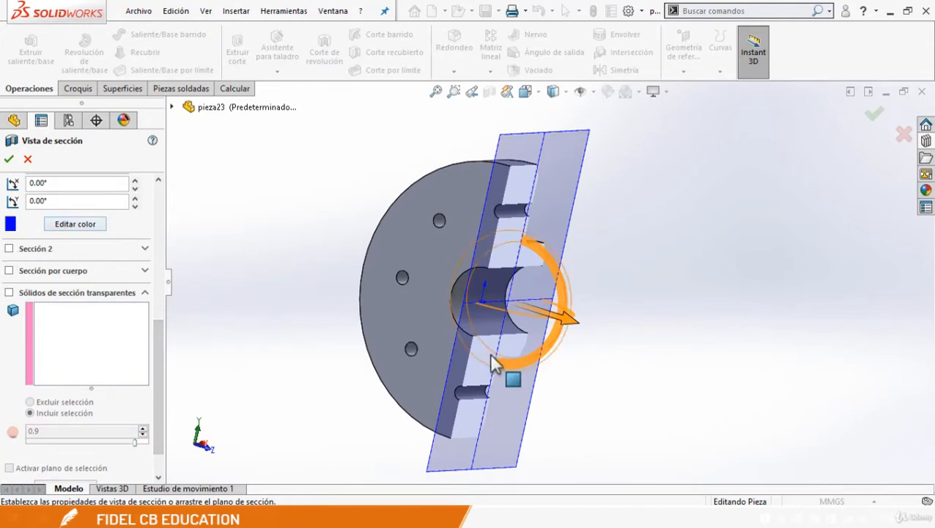
middle_click_drag(506, 365, 367, 330)
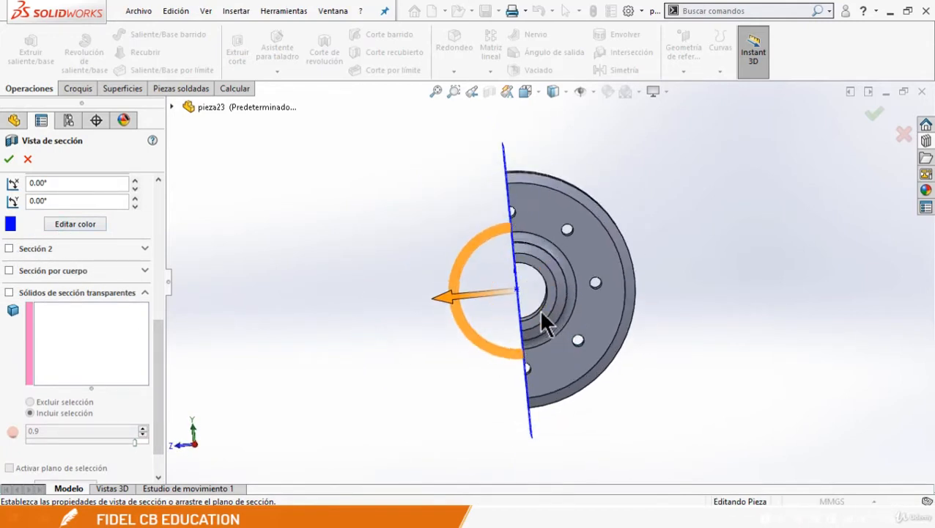
left_click(875, 119)
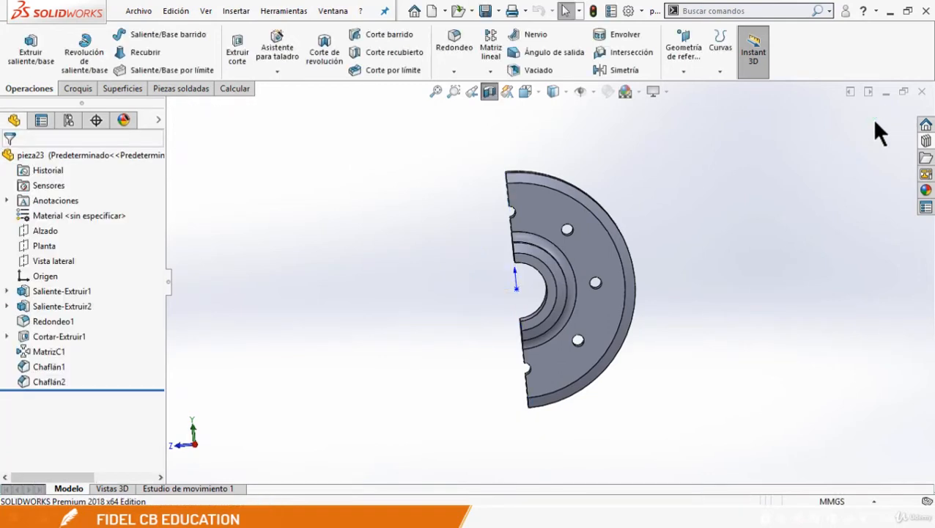
mouse_move(653, 256)
middle_mouse_down()
mouse_move(771, 281)
mouse_move(689, 231)
mouse_move(652, 255)
mouse_move(669, 266)
middle_mouse_up()
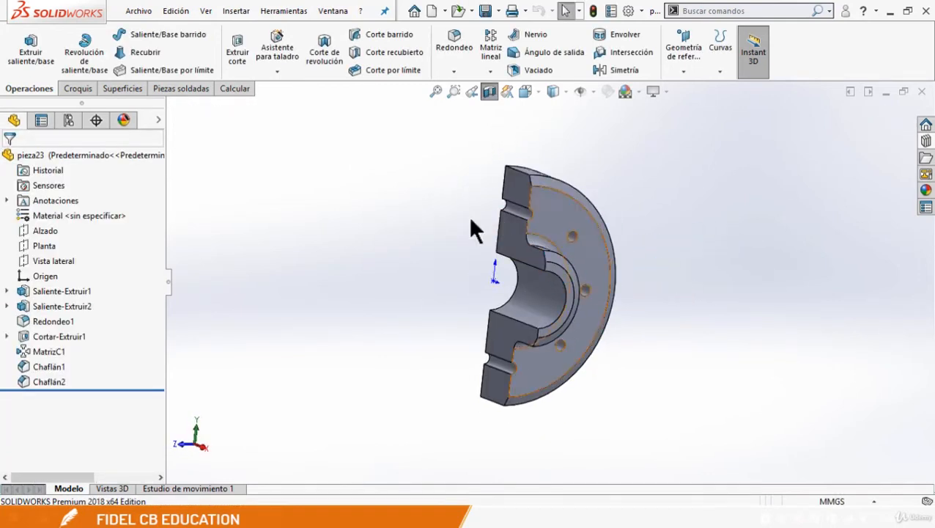
left_click(486, 93)
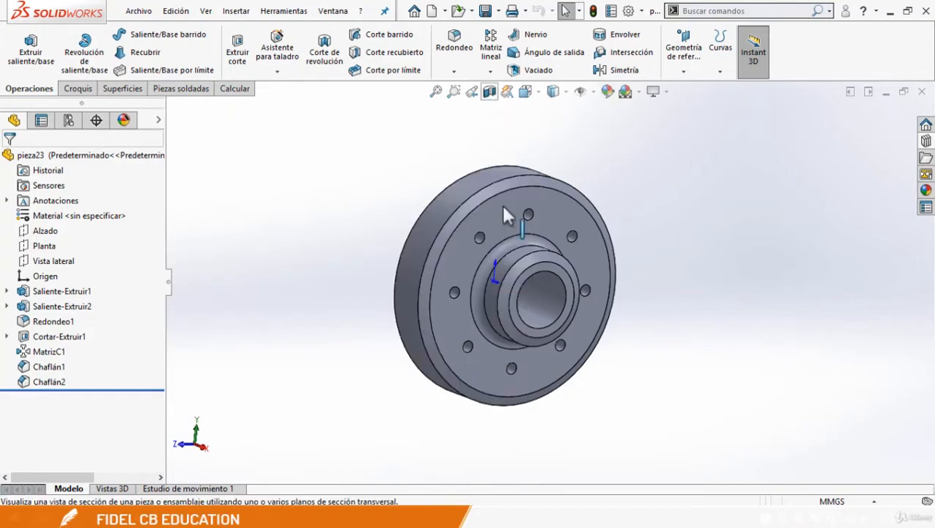
Step: Create a section view through Alzado with a second section through Planta, removing a quarter of the flanged part
left_click(489, 93)
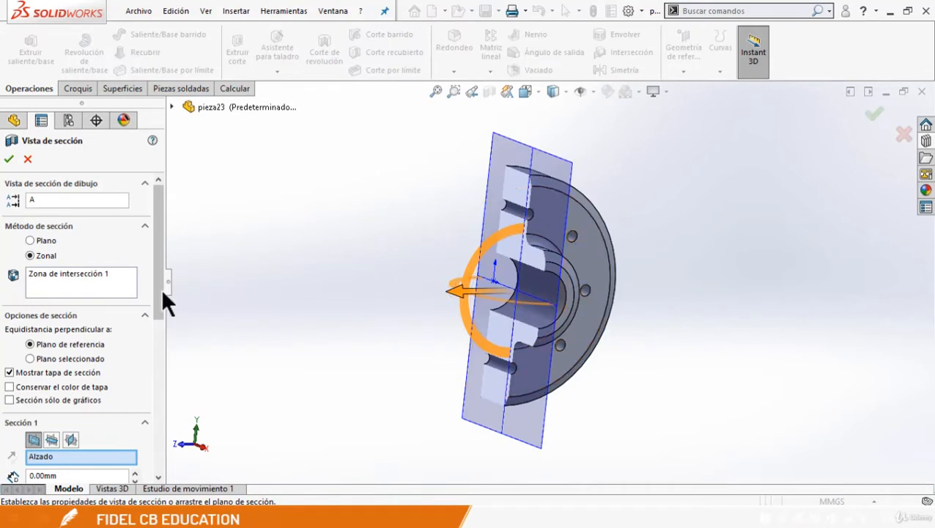
left_click_drag(156, 240, 154, 359)
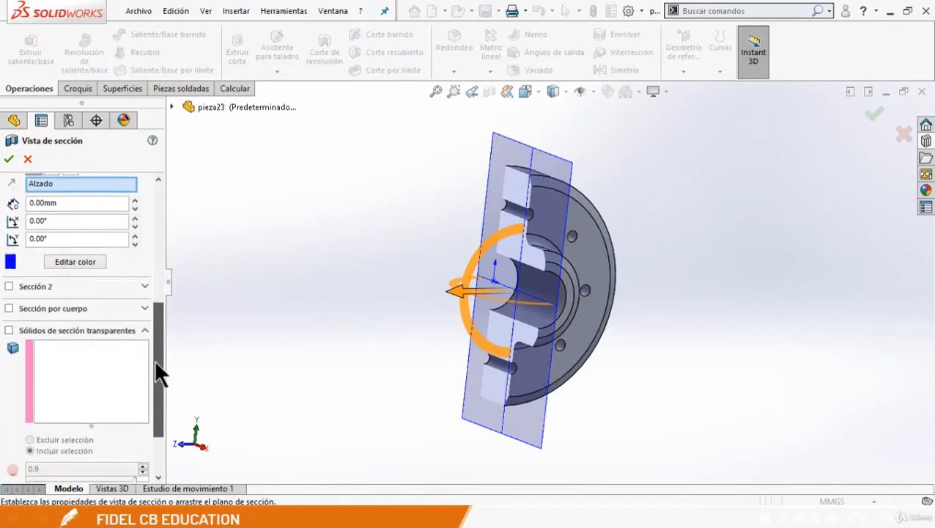
left_click(27, 282)
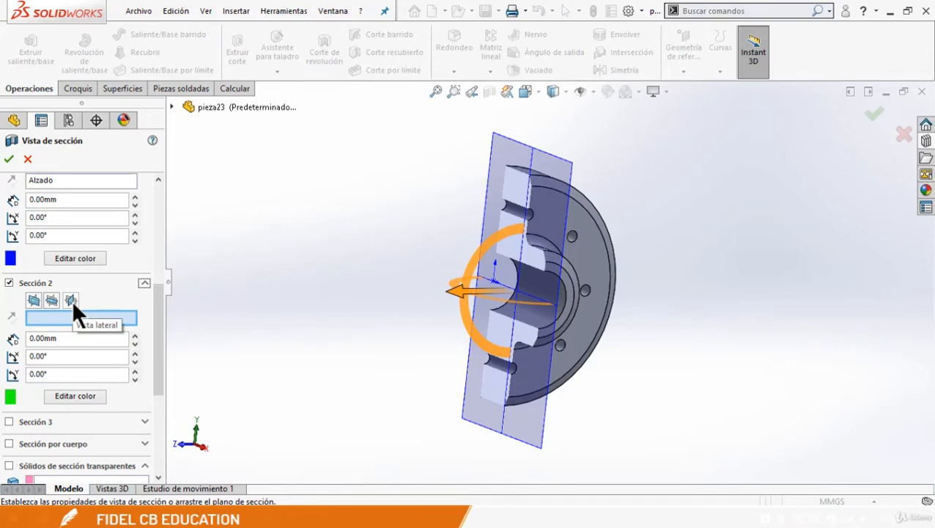
left_click(52, 300)
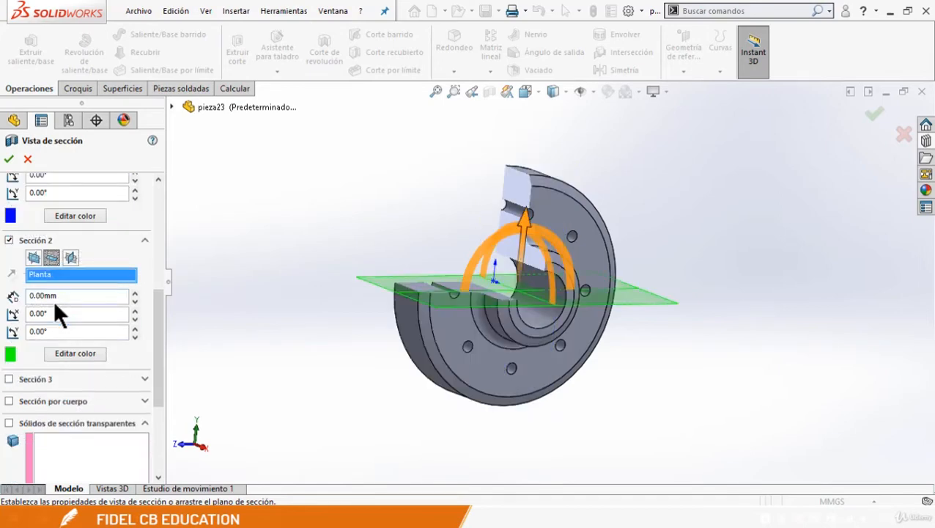
middle_click_drag(439, 367, 539, 372)
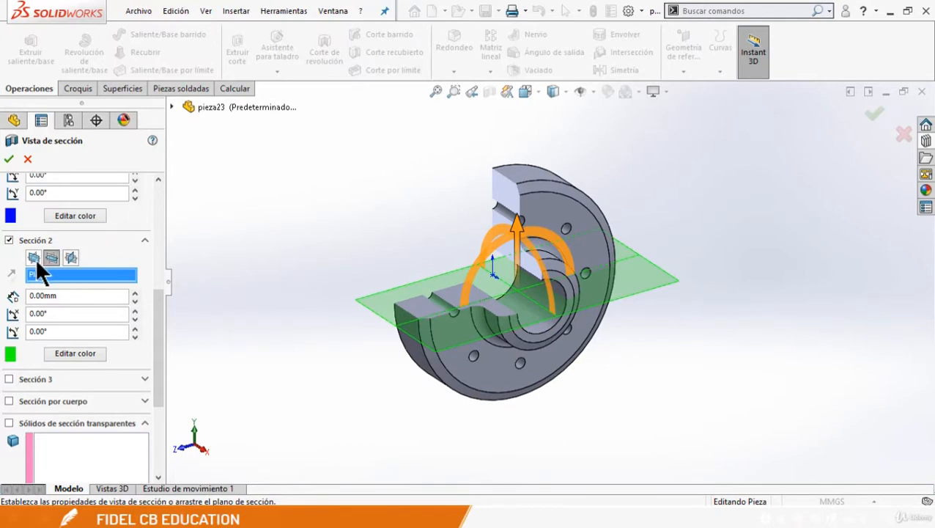
left_click_drag(160, 312, 163, 345)
scroll(163, 345, "down", 3)
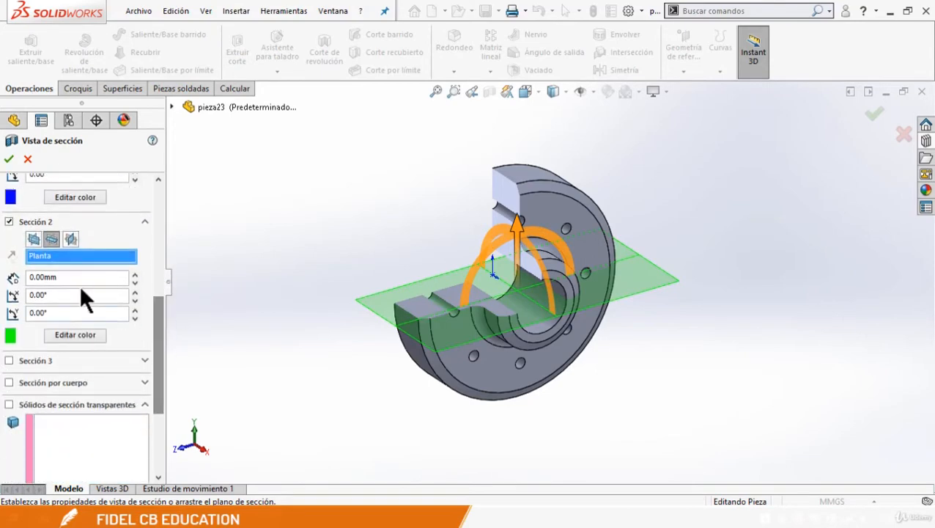
left_click(874, 114)
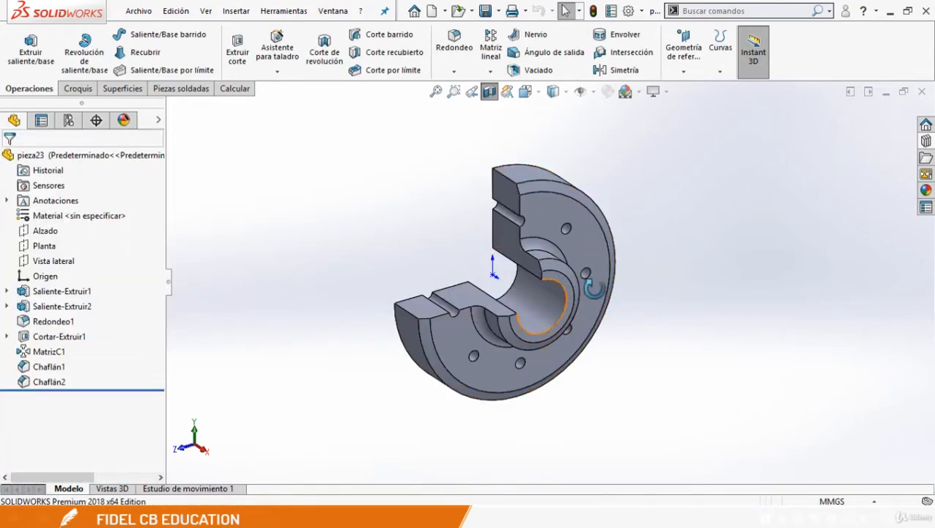
mouse_move(594, 288)
middle_mouse_down()
mouse_move(647, 300)
mouse_move(574, 293)
mouse_move(601, 303)
mouse_move(586, 297)
middle_mouse_up()
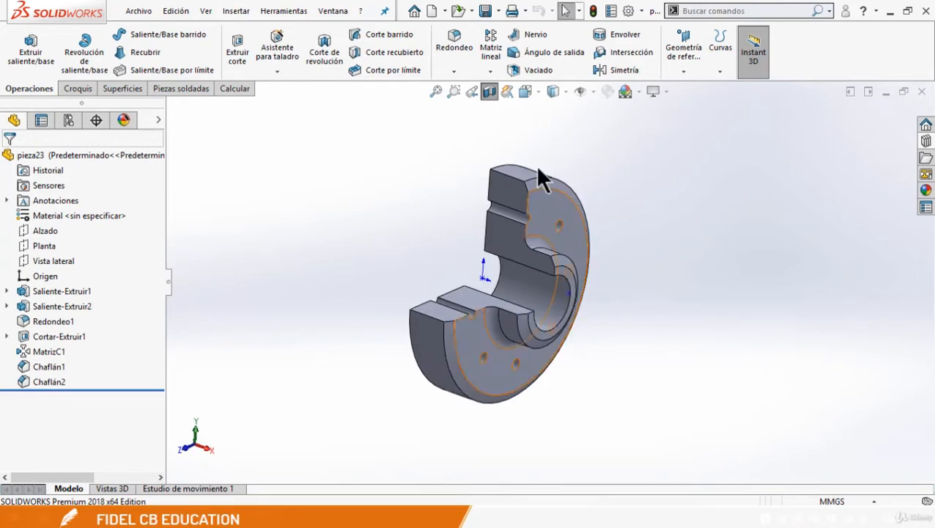
Step: Add a third section through Vista lateral, offset freehand by 11 mm, to the section view and examine the resulting cutout
left_click(487, 92)
left_click(488, 92)
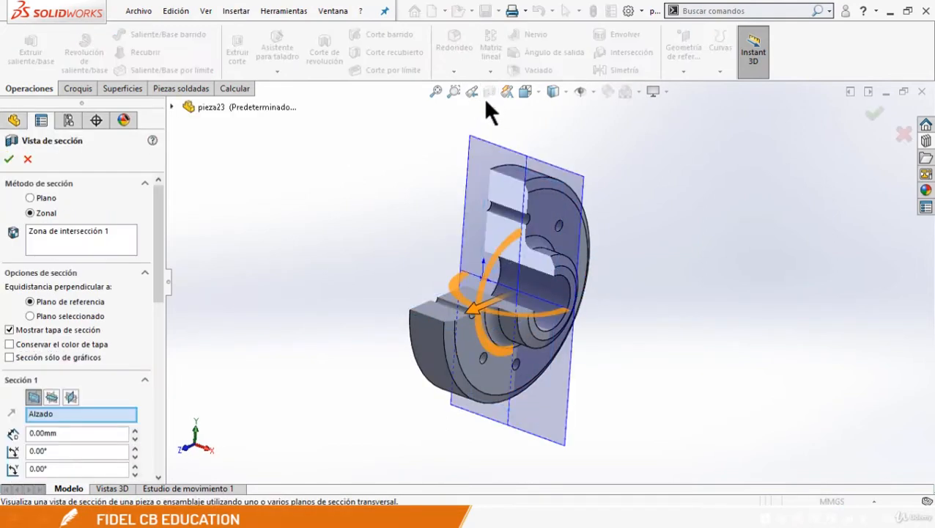
left_click_drag(162, 289, 157, 411)
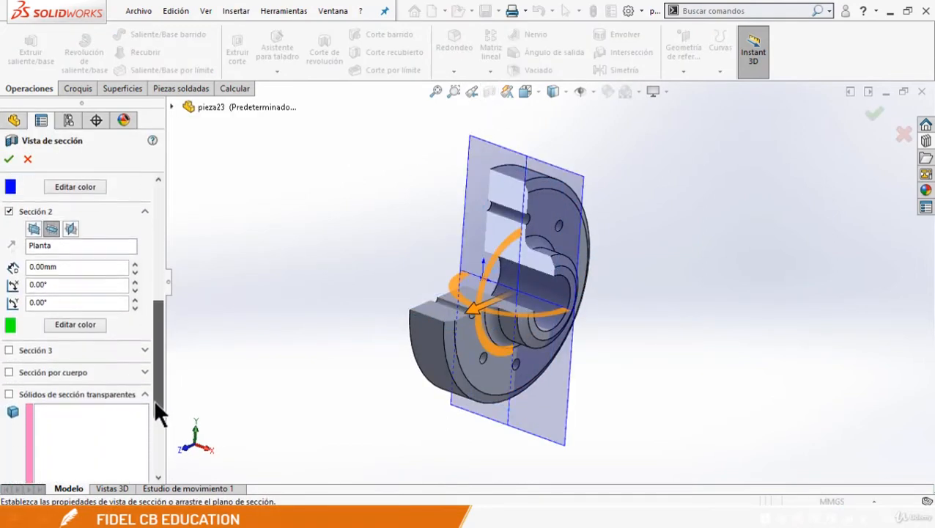
left_click(27, 349)
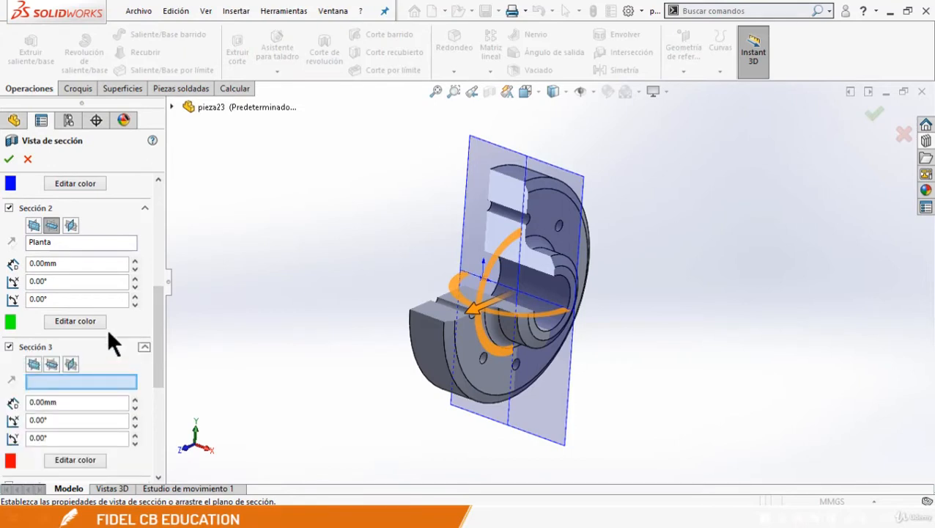
scroll(155, 309, "down", 3)
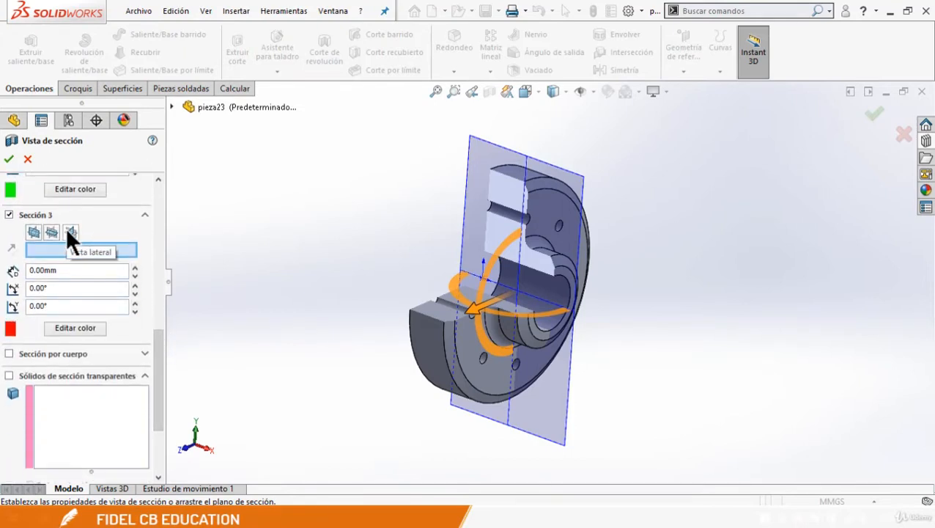
left_click(66, 228)
middle_click_drag(425, 265, 455, 286)
mouse_move(559, 317)
left_mouse_down()
mouse_move(568, 311)
mouse_move(549, 311)
mouse_move(562, 309)
left_mouse_up()
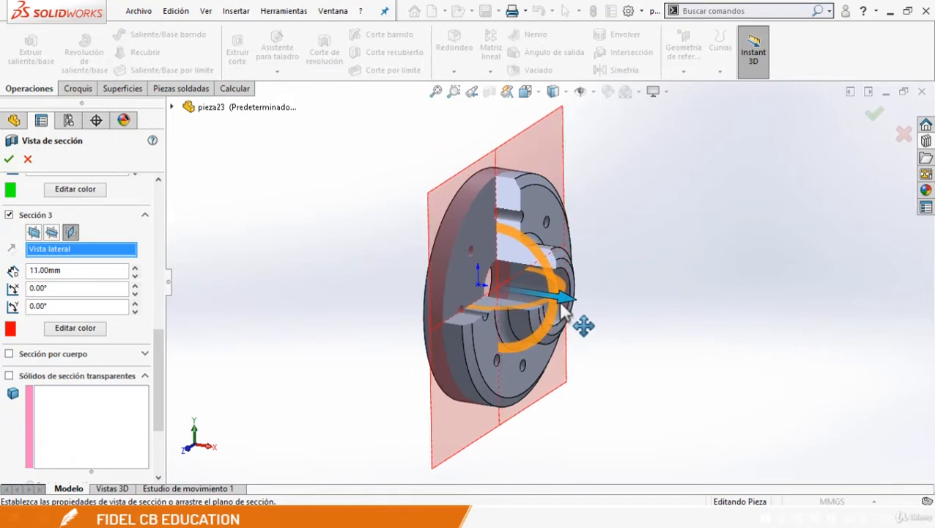
left_click(865, 118)
middle_click_drag(591, 299, 534, 347)
scroll(473, 211, "down", 2)
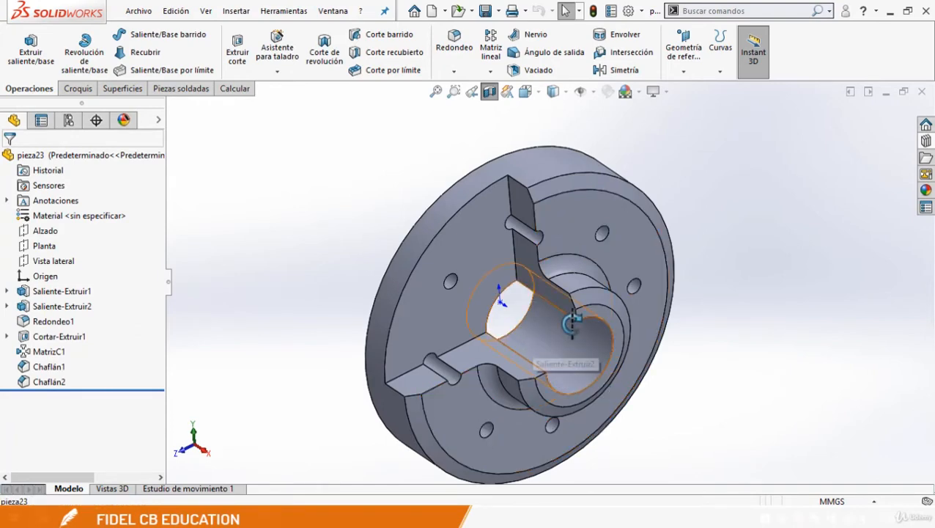
middle_click_drag(534, 352, 508, 173)
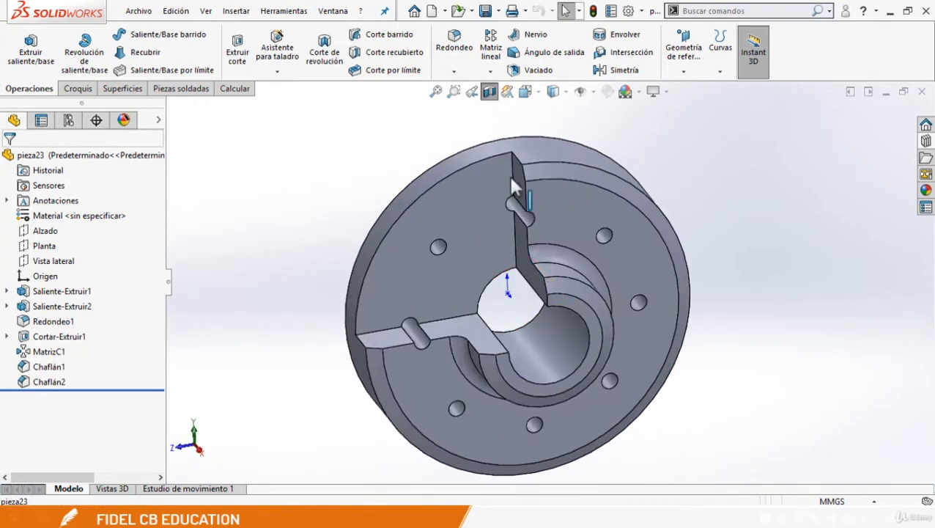
Step: Remove the Planta and Vista lateral sections from the section view, apply the remaining Alzado cut and return to the full part
left_click(486, 93)
left_click(488, 92)
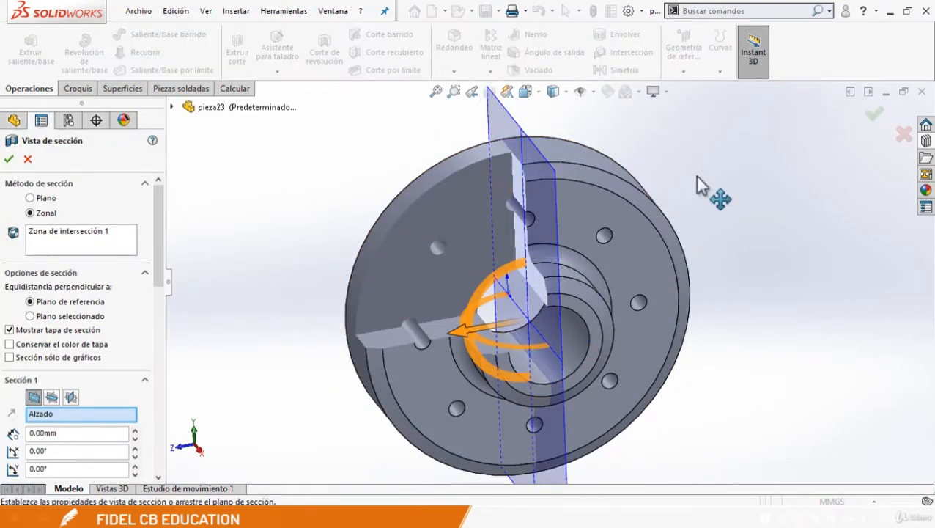
left_click_drag(160, 242, 164, 329)
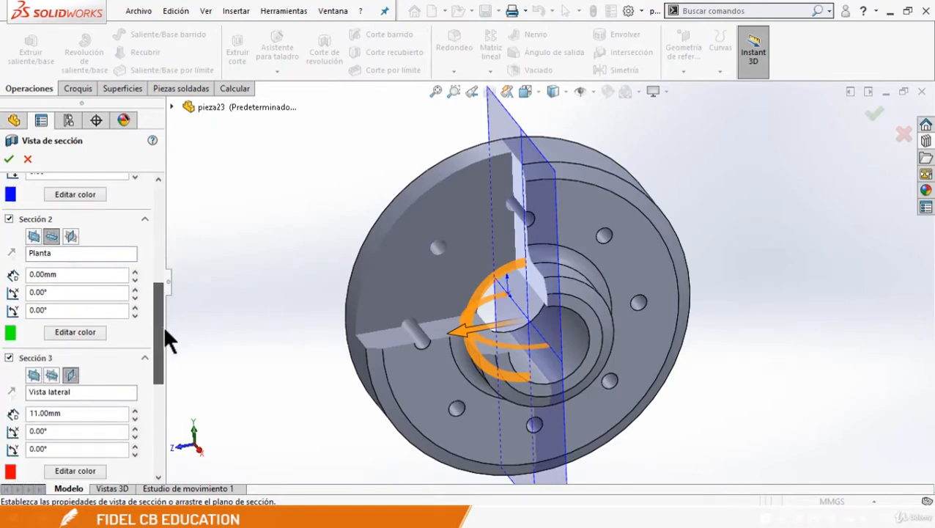
left_click(9, 219)
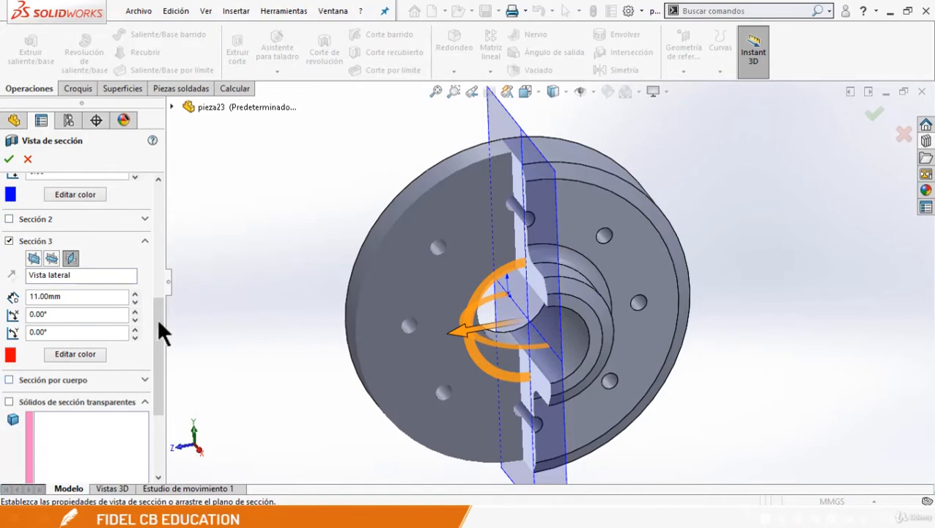
left_click_drag(158, 320, 163, 359)
left_click(10, 258)
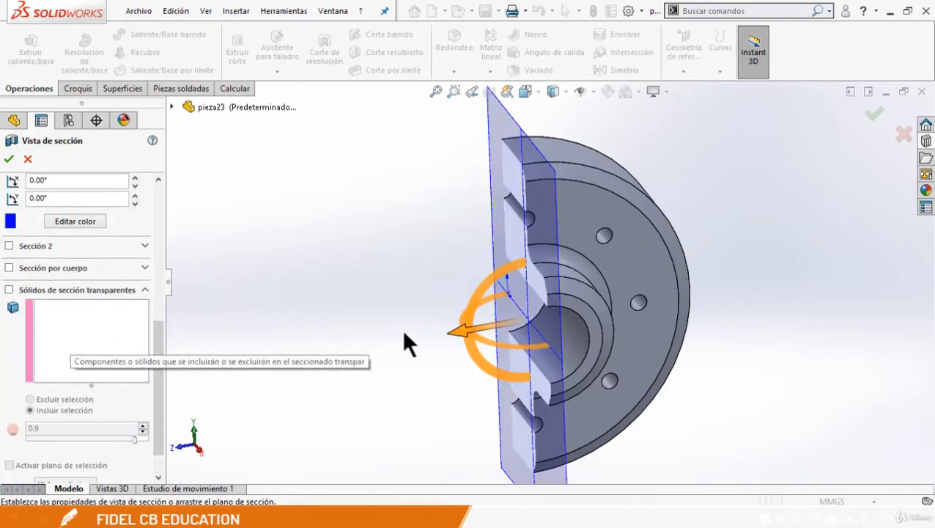
left_click(15, 163)
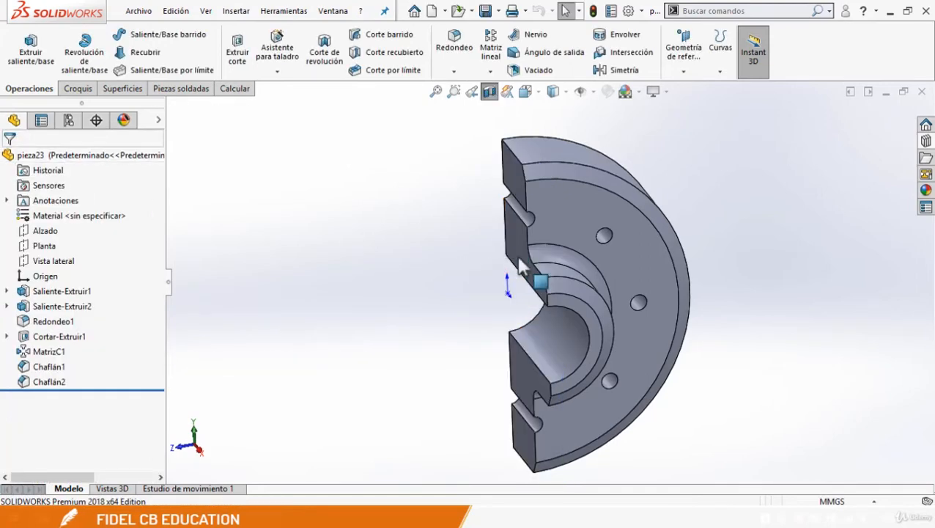
left_click(490, 93)
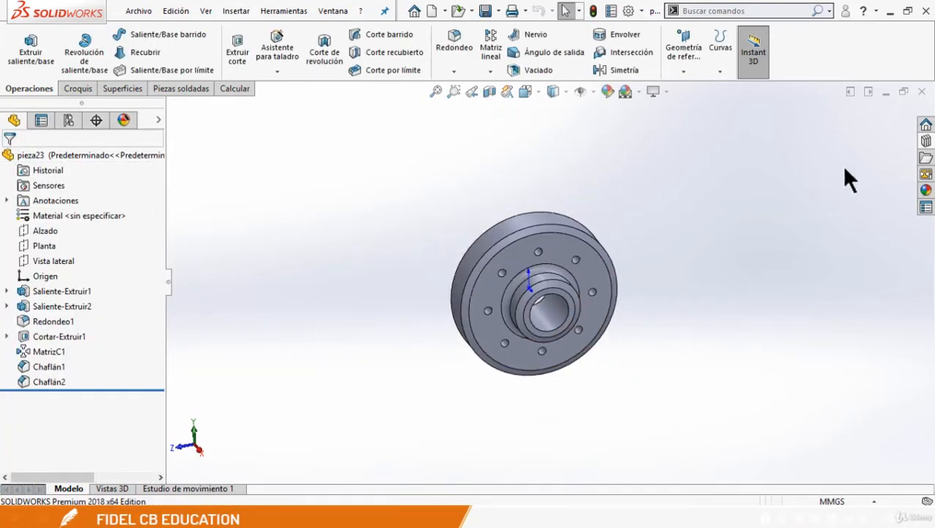
Step: Browse the design library's Toolbox to the Ansi Metric folder Pernos y tornillos
left_click(927, 140)
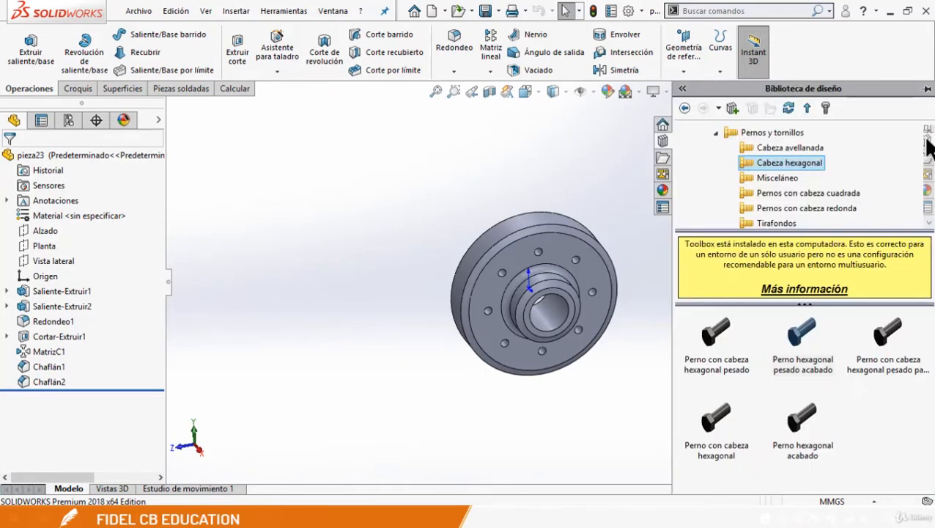
left_click(715, 134)
scroll(732, 163, "up", 3)
left_click(700, 163)
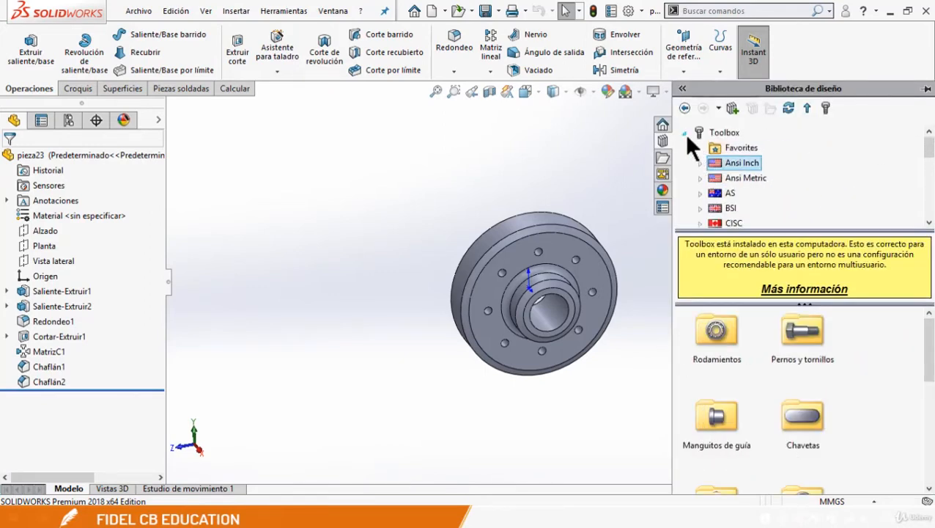
left_click(684, 132)
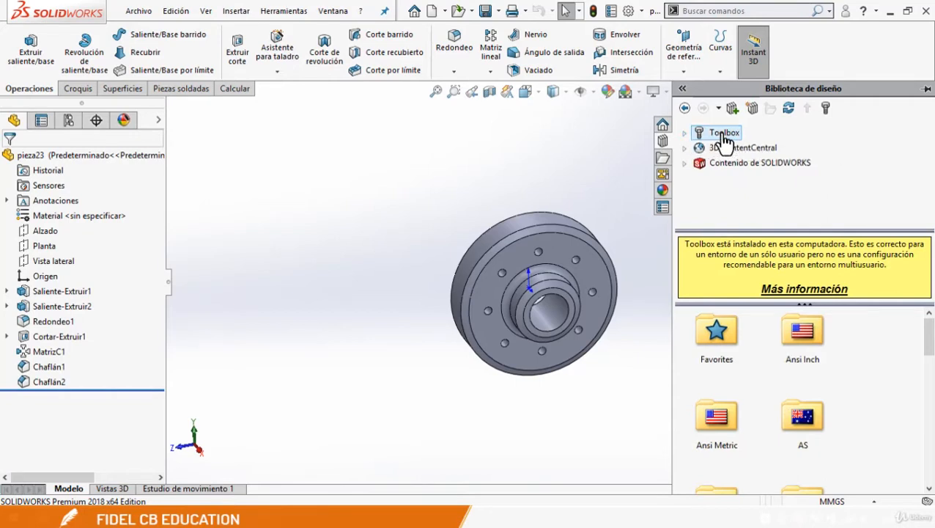
left_click(685, 134)
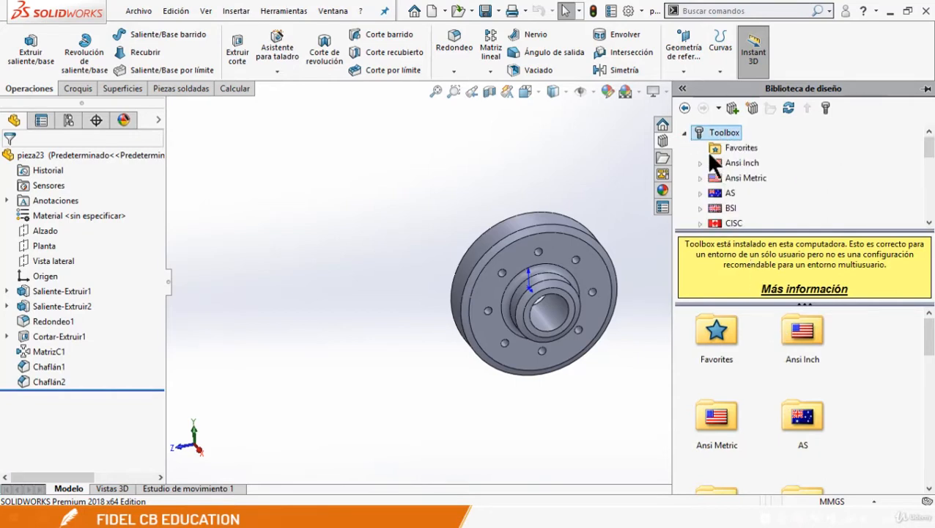
left_click(700, 178)
left_click(755, 196)
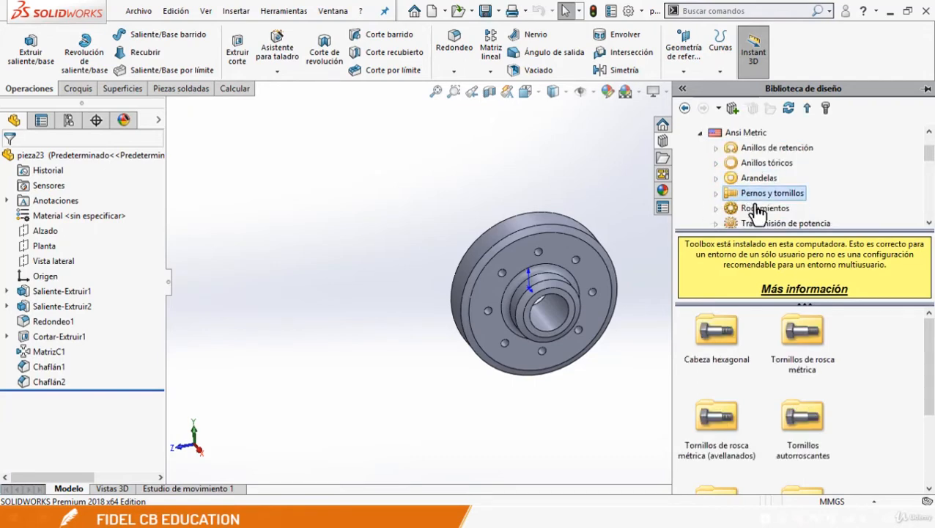
Step: Insert a formed hex screw from Cabeza hexagonal as a derived part, placed freehand beside the flange
middle_click_drag(637, 264, 588, 264)
scroll(621, 276, "down", 1)
scroll(636, 272, "up", 4)
scroll(634, 271, "down", 2)
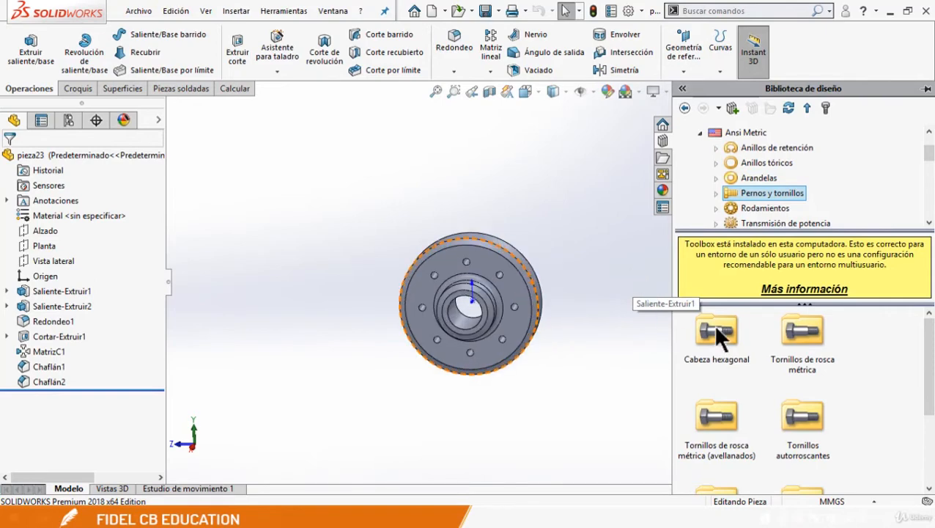
double_click(717, 328)
left_click_drag(723, 317, 588, 309)
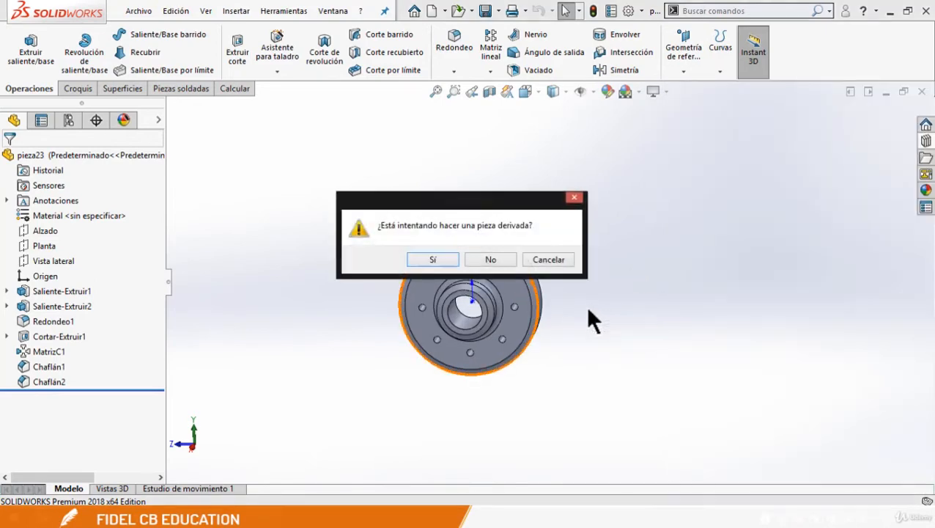
left_click(442, 262)
scroll(565, 308, "down", 3)
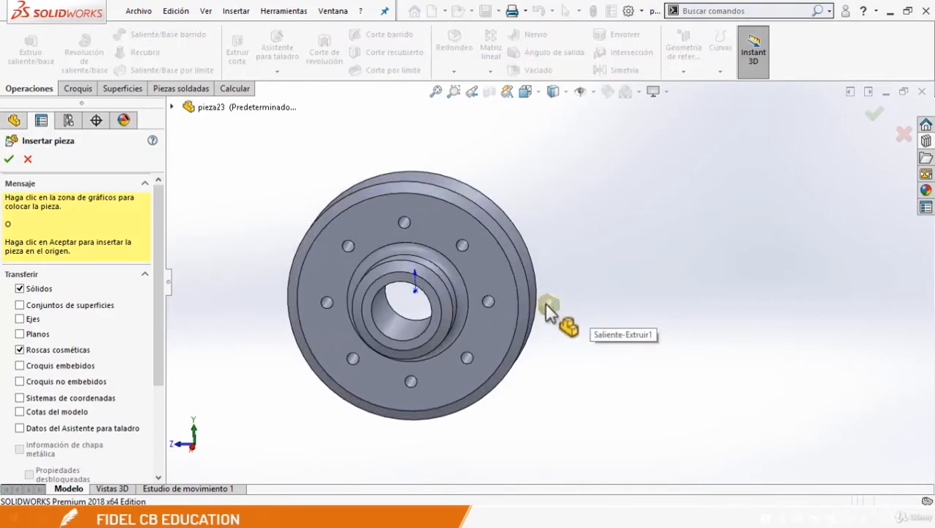
middle_click_drag(561, 322, 522, 352)
left_click(565, 373)
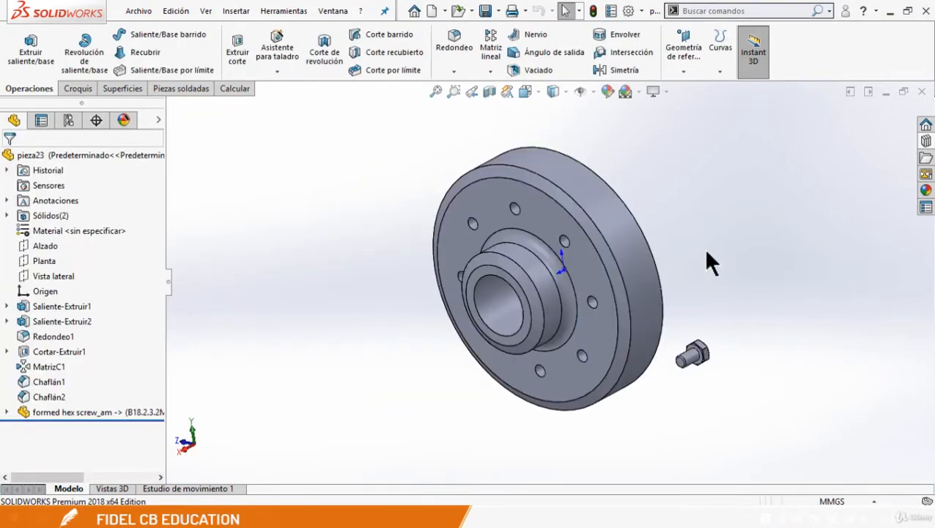
Step: Start a section view through Alzado, offset freehand by about -4 mm and tilted to about 2.66° in X and 350.7° in Y
left_click(486, 94)
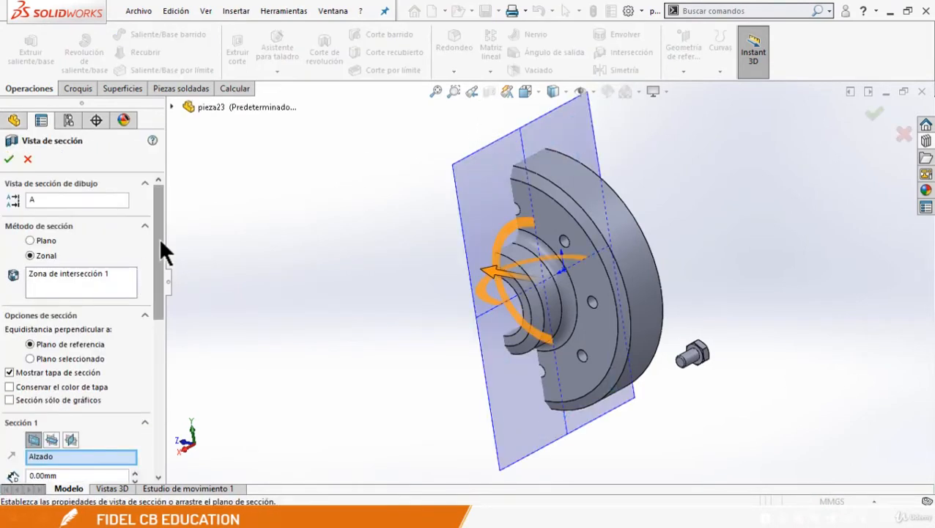
left_click_drag(160, 238, 174, 288)
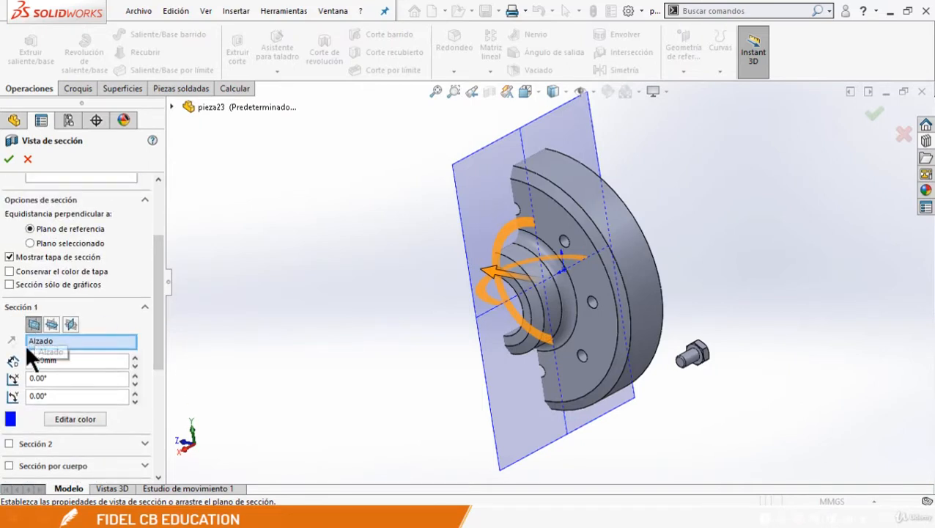
left_click_drag(156, 336, 162, 343)
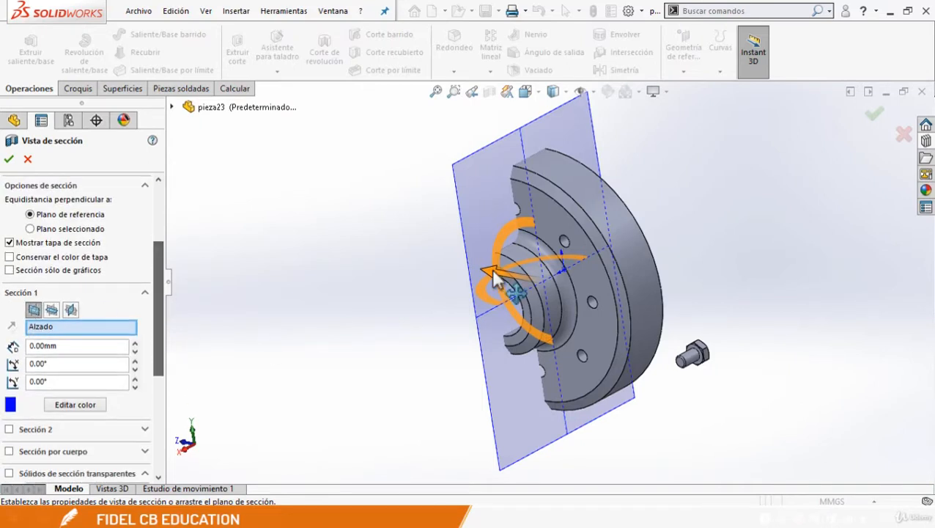
mouse_move(493, 275)
left_mouse_down()
mouse_move(530, 282)
mouse_move(501, 273)
left_mouse_up()
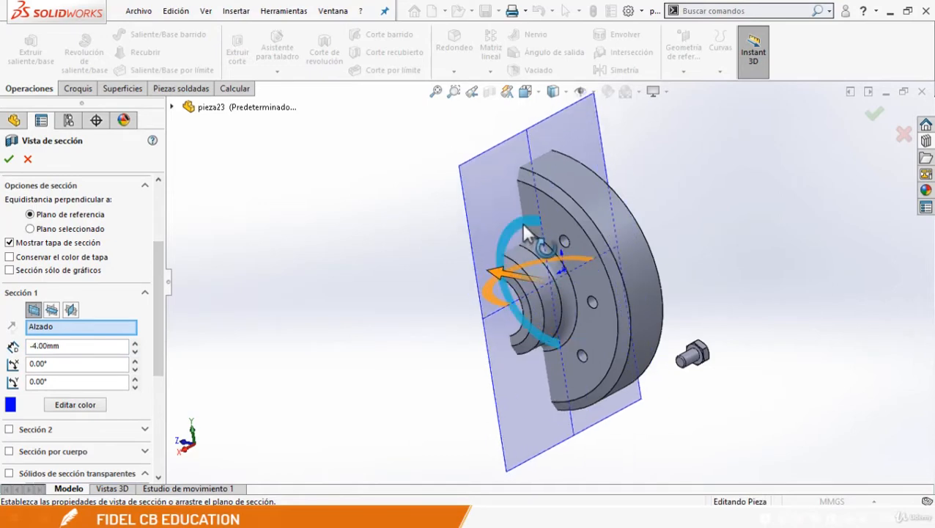
left_click_drag(524, 227, 575, 394)
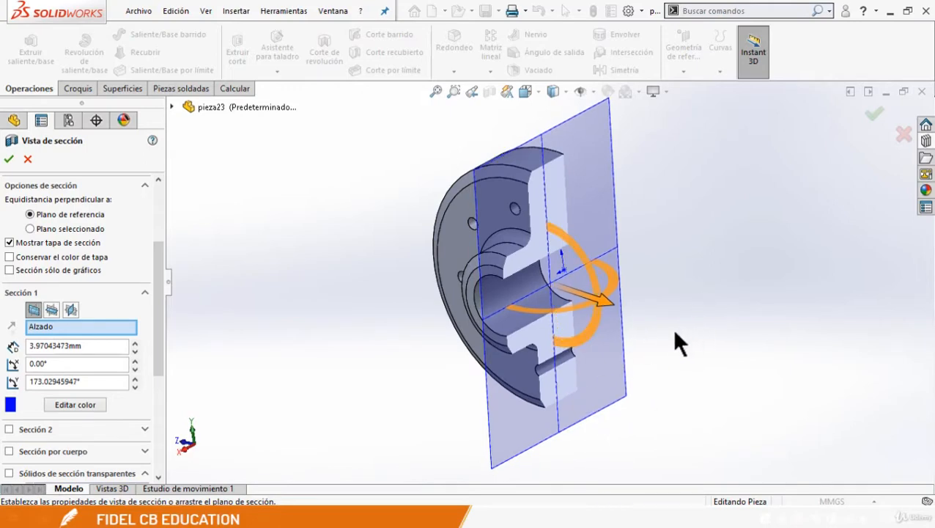
left_click_drag(595, 288, 502, 375)
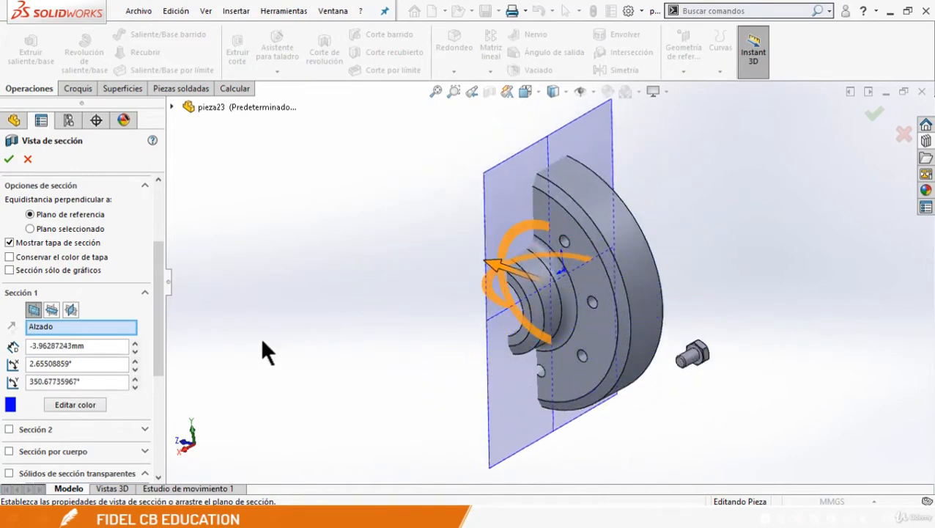
Step: Exclude the hex screw using section by body, rotate the plane freehand to about 175.5° in Y and apply the section view
left_click_drag(160, 279, 154, 367)
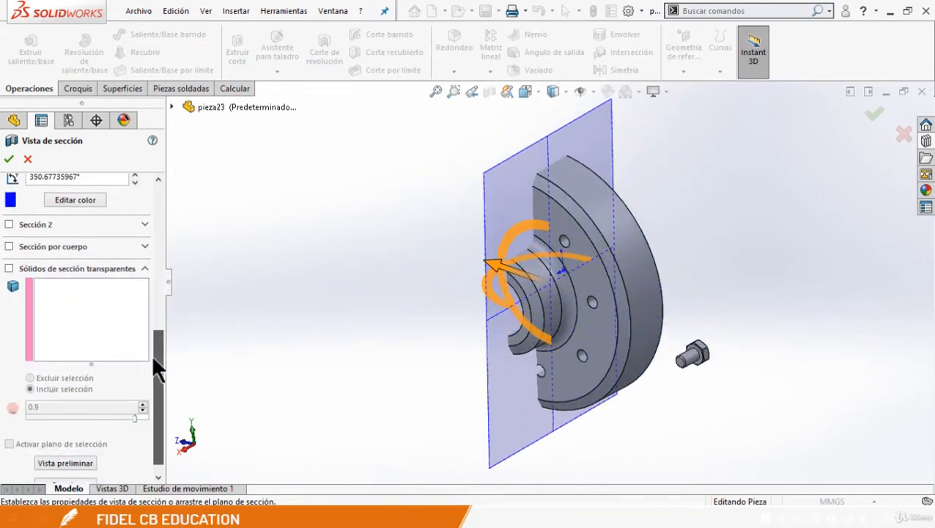
left_click(51, 247)
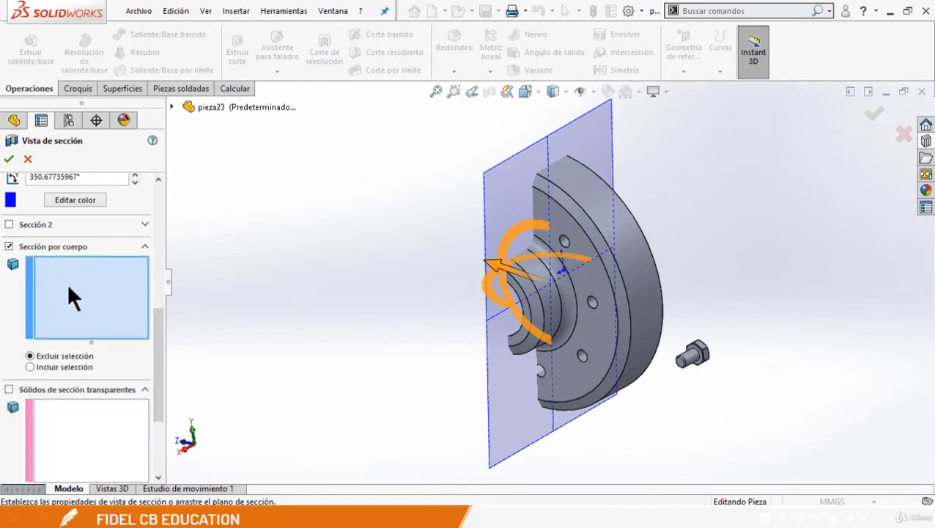
left_click(693, 361)
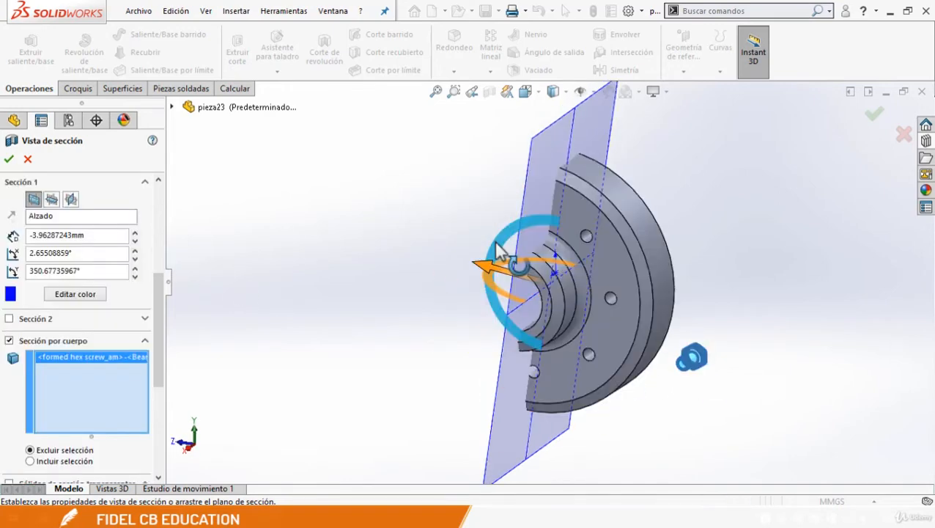
left_click_drag(501, 251, 629, 277)
left_click_drag(637, 322, 629, 336)
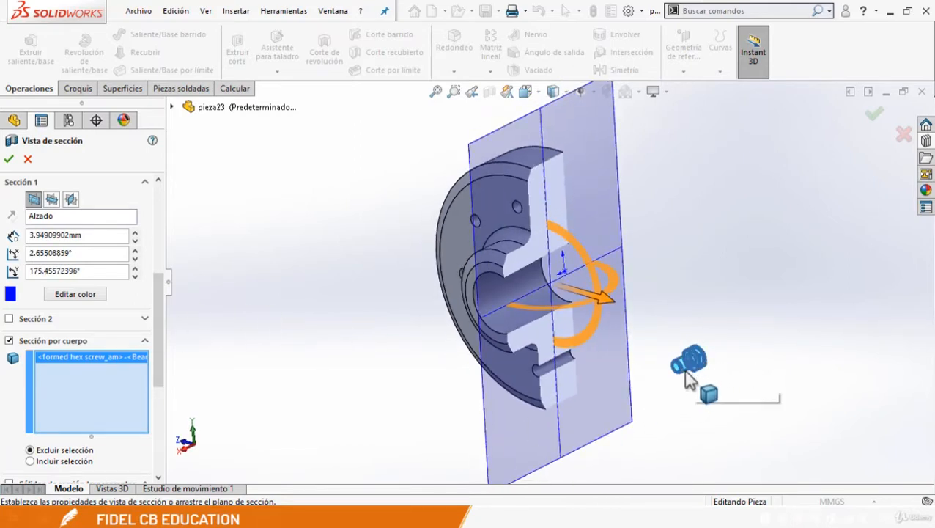
left_click(9, 160)
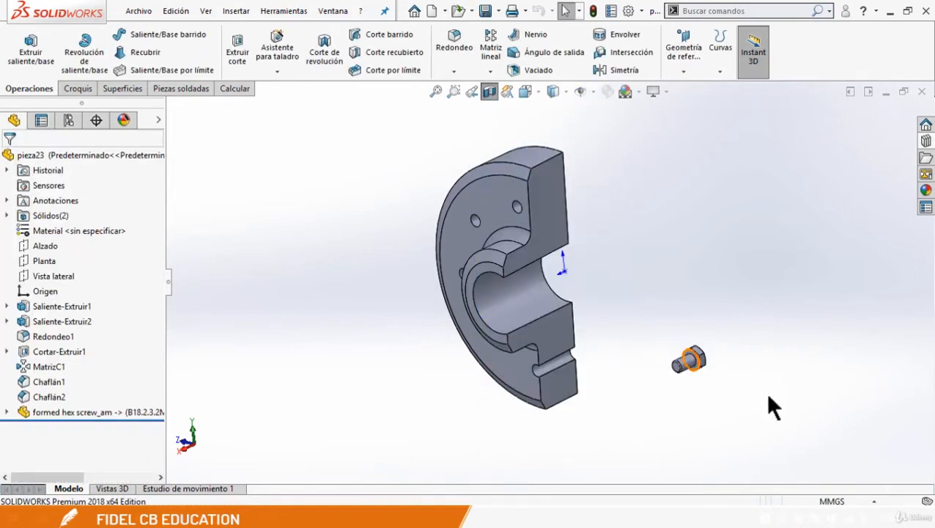
middle_click_drag(674, 365, 712, 376)
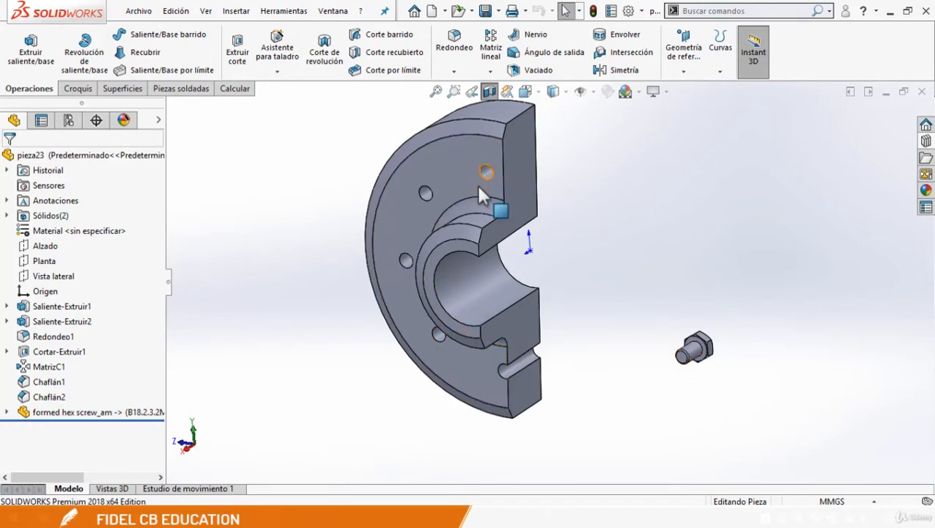
Step: Reopen the section view settings and turn off section by body
left_click(489, 93)
left_click(489, 93)
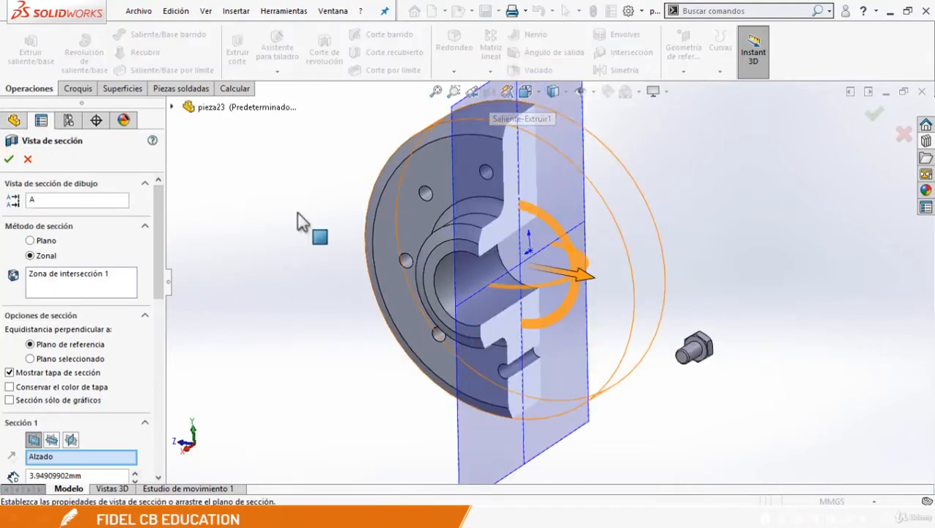
left_click_drag(152, 260, 174, 374)
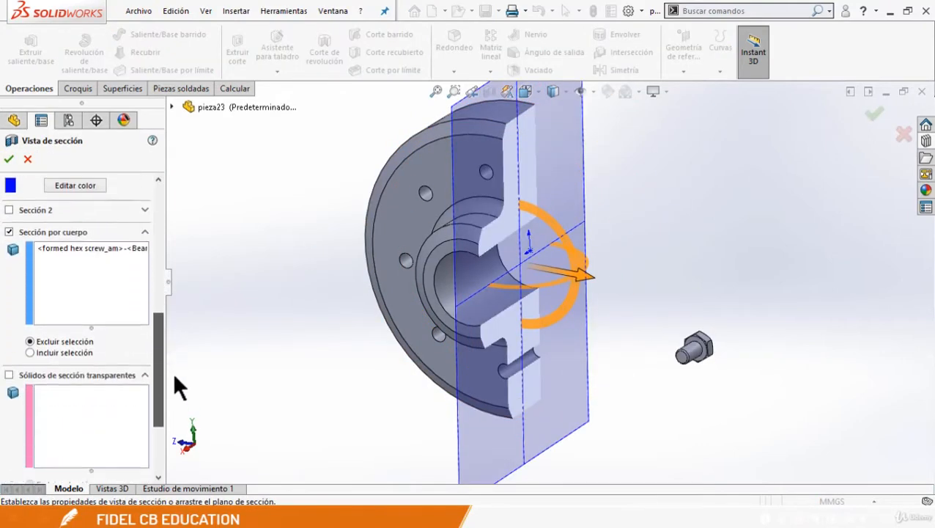
left_click(9, 231)
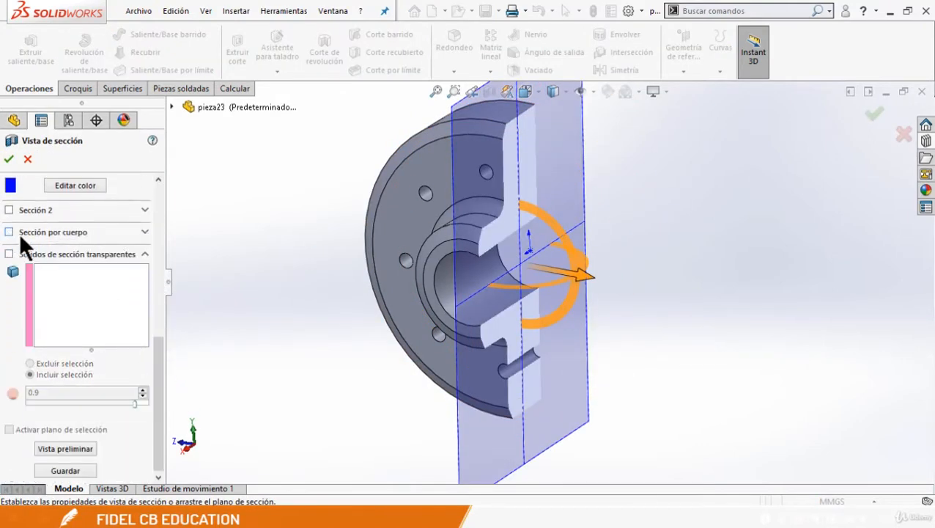
Step: Turn on transparent section bodies, rotate the section plane freehand to uncover the hex screw, and add the screw to the included selection
left_click(57, 254)
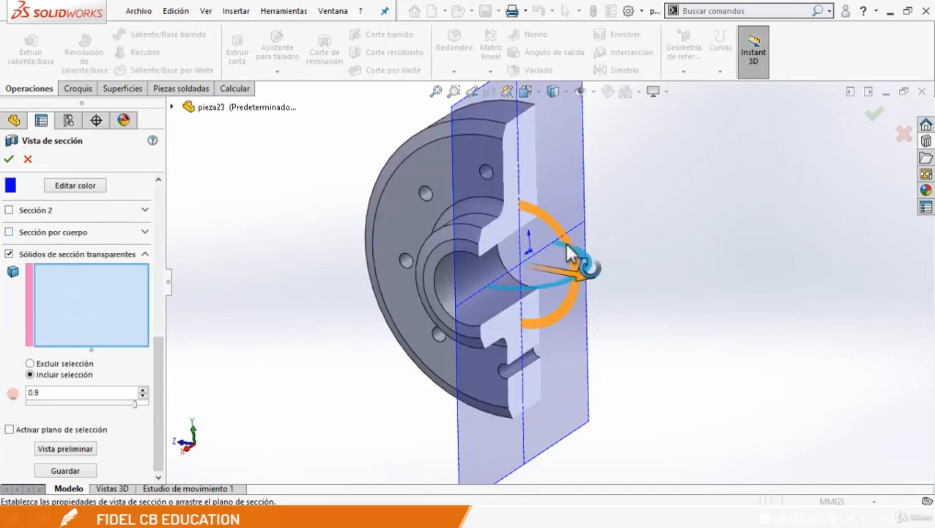
left_click_drag(570, 255, 512, 198)
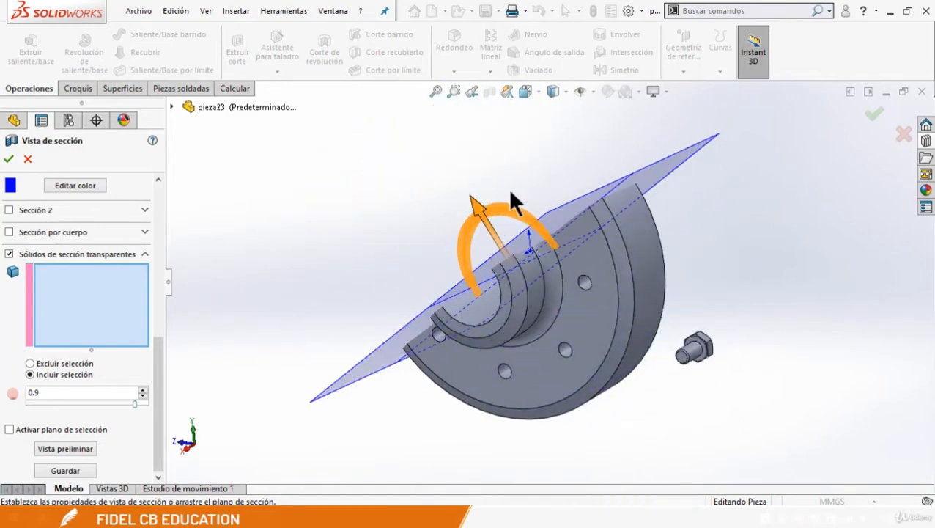
left_click(691, 349)
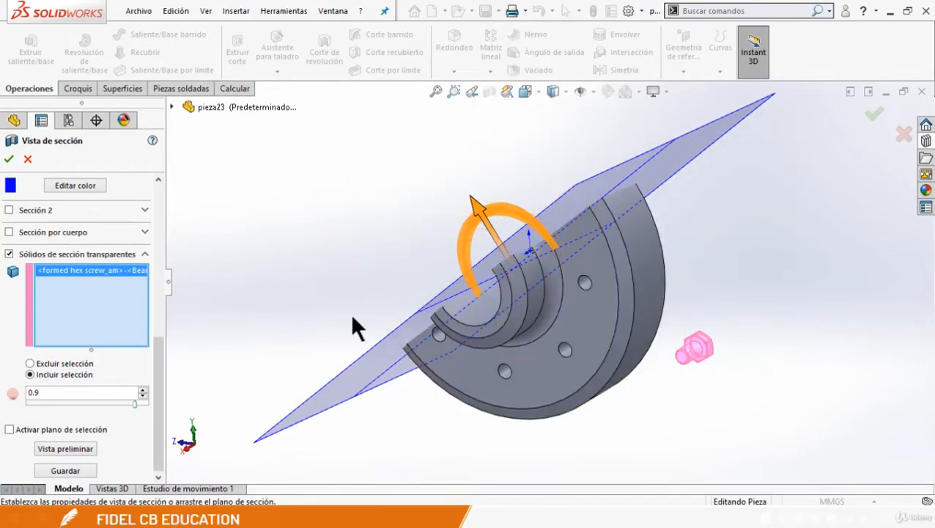
Step: Rotate the section plane freehand to a roughly vertical cut through the flange and apply the section view
left_click_drag(526, 225, 601, 375)
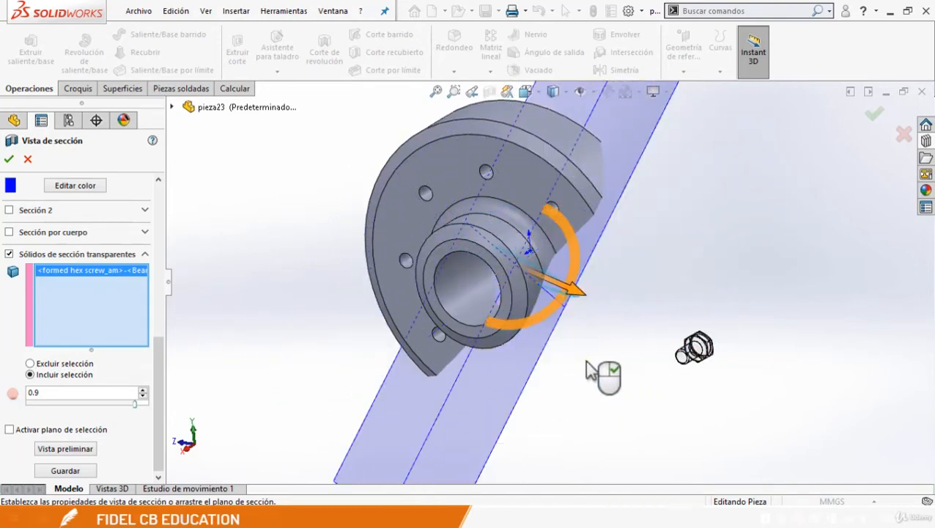
middle_click_drag(638, 297, 584, 242)
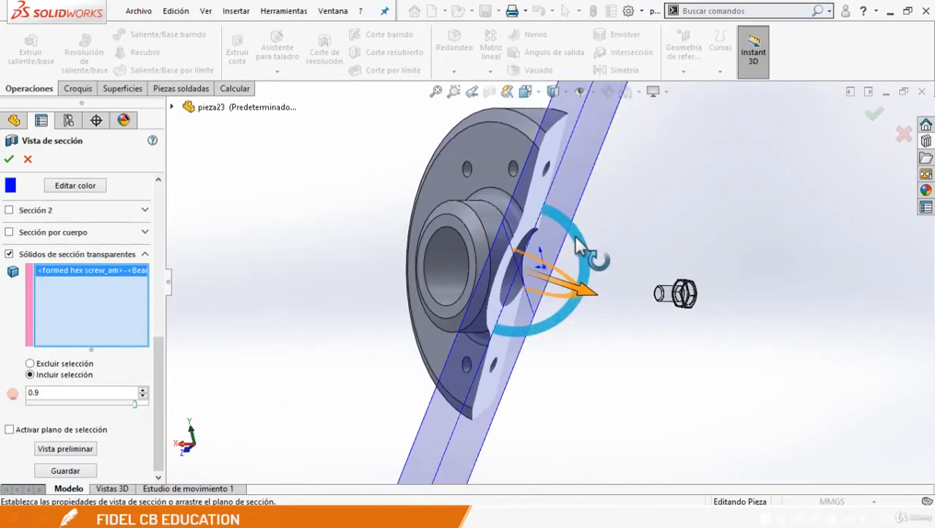
mouse_move(592, 257)
left_mouse_down()
mouse_move(581, 280)
mouse_move(547, 287)
mouse_move(557, 295)
mouse_move(579, 296)
mouse_move(591, 266)
mouse_move(541, 221)
mouse_move(585, 251)
mouse_move(590, 268)
left_mouse_up()
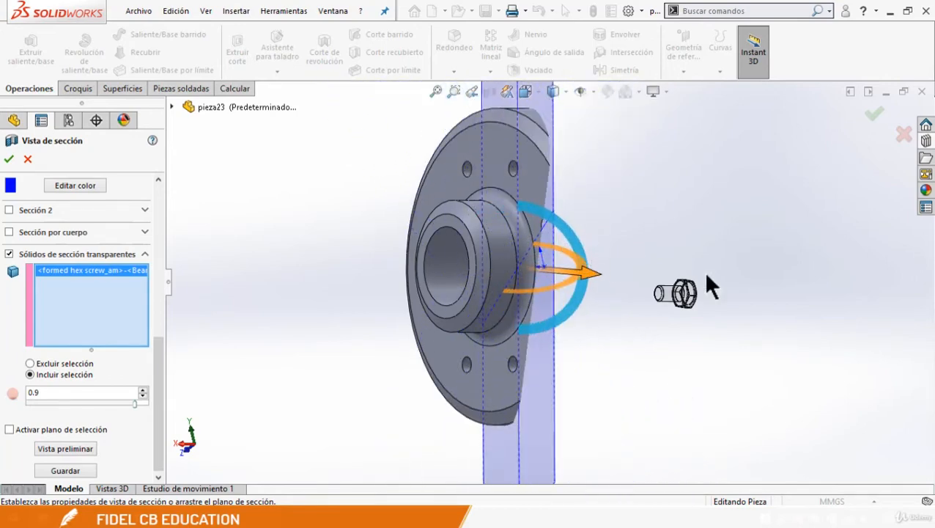
left_click(9, 159)
middle_click_drag(605, 305, 521, 371)
scroll(636, 280, "down", 4)
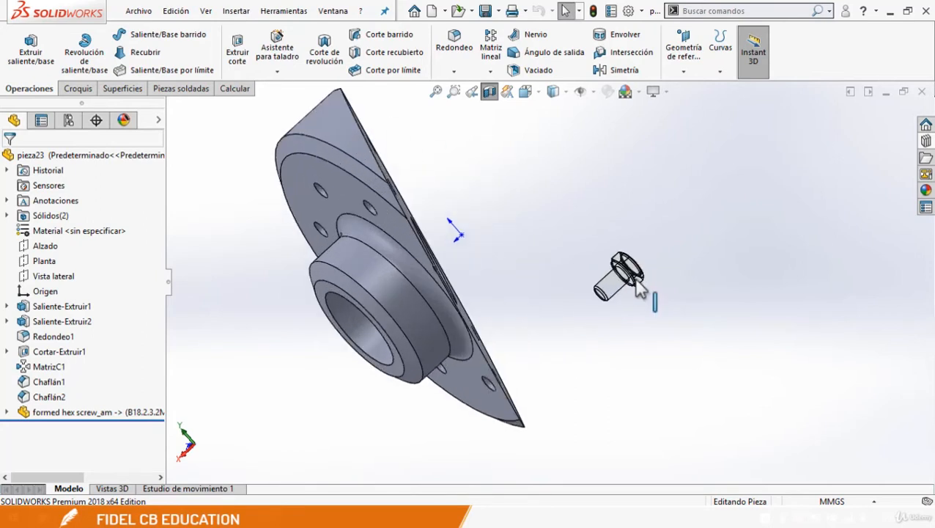
scroll(631, 290, "up", 5)
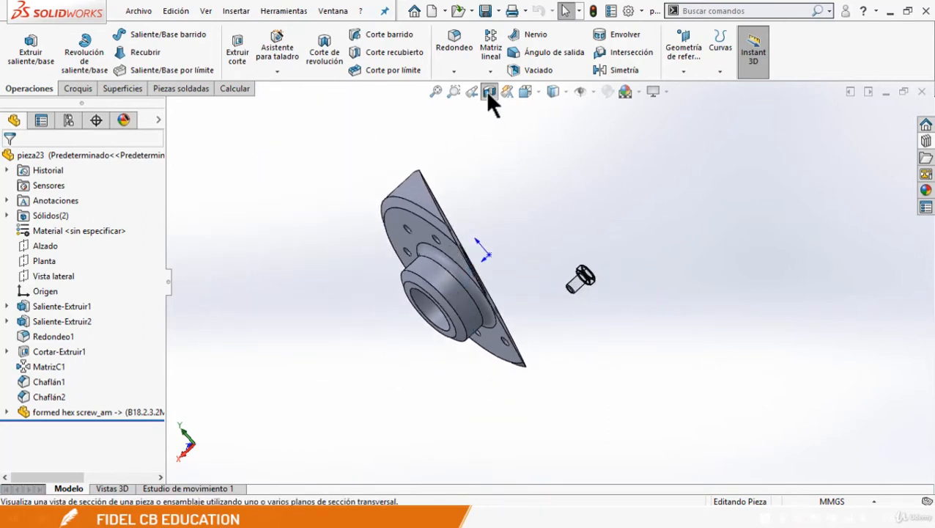
Step: Turn off the section view of the flange and reopen its settings at the transparent section bodies options
left_click(489, 92)
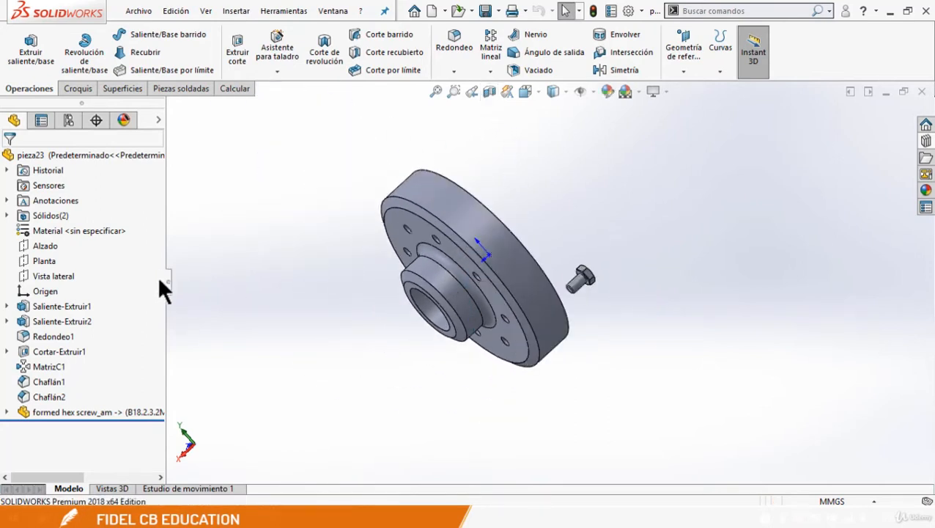
middle_click_drag(516, 306, 522, 303)
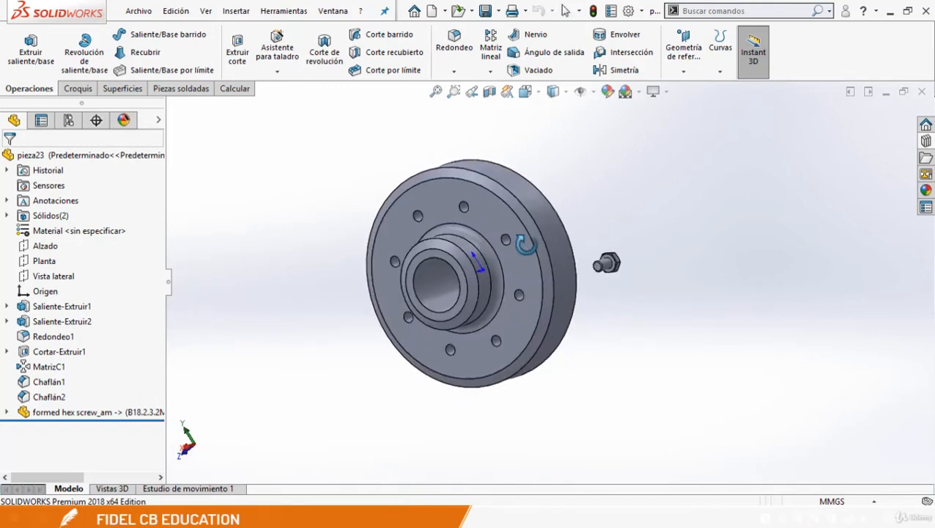
left_click(489, 91)
left_click_drag(162, 264, 158, 416)
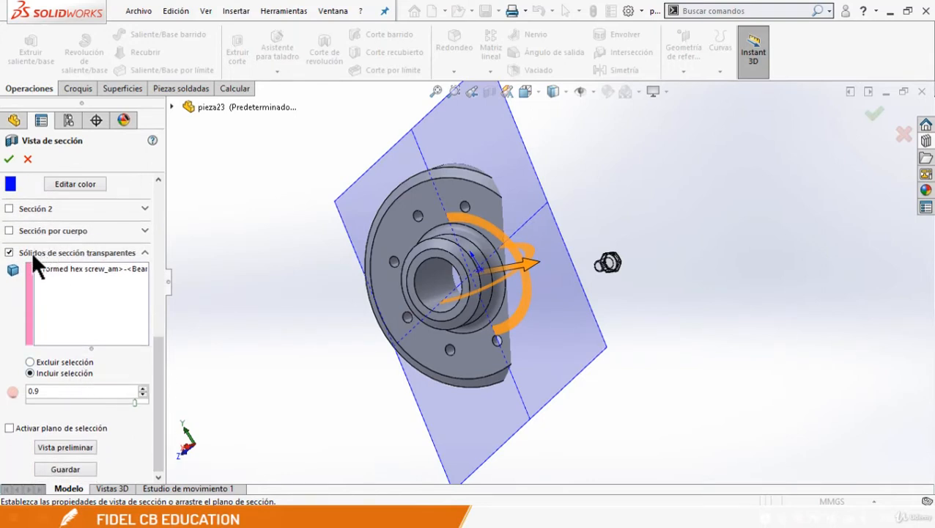
Step: Switch the transparent section bodies between excluding and including the hex screw, ending on include, and turn off the section view
left_click(47, 361)
left_click(52, 373)
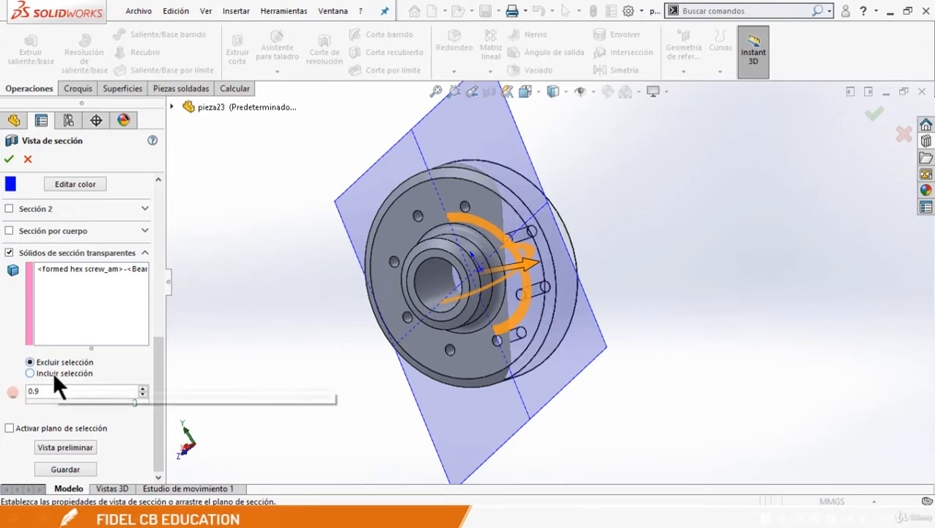
left_click(60, 360)
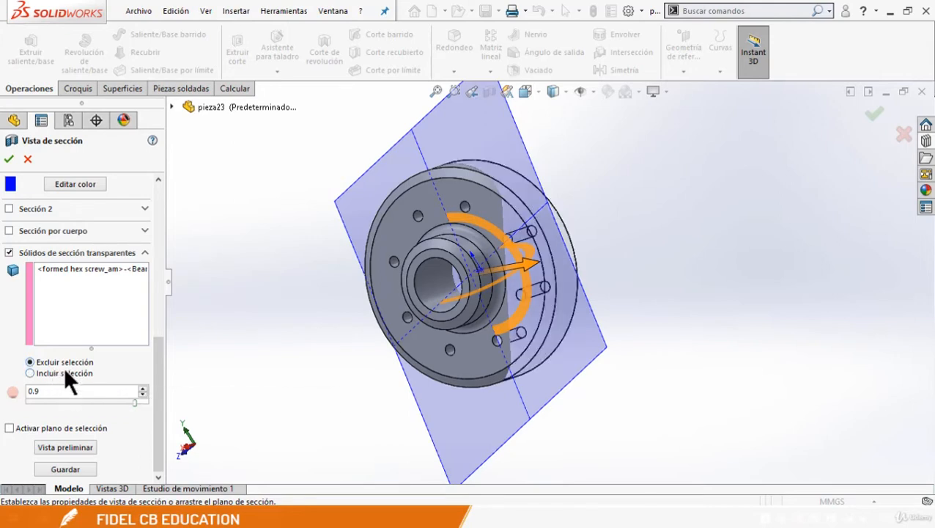
left_click(64, 371)
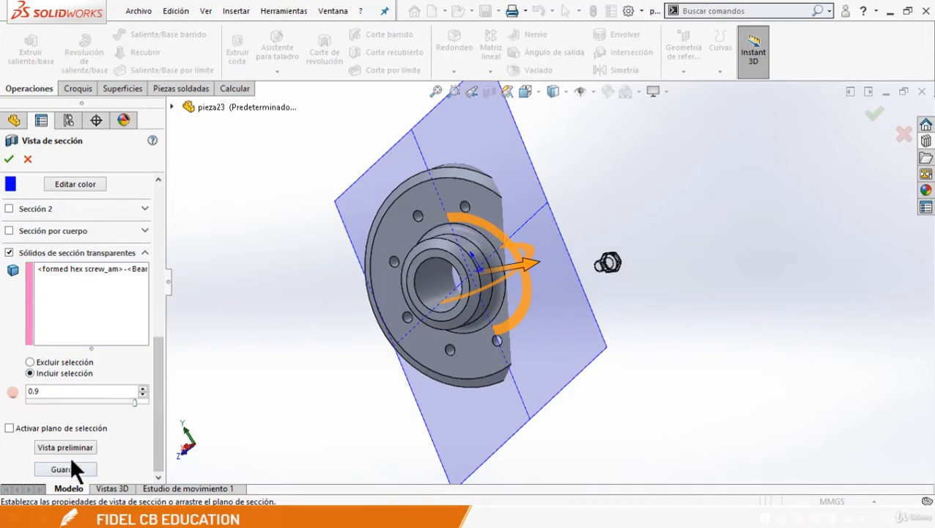
left_click(27, 159)
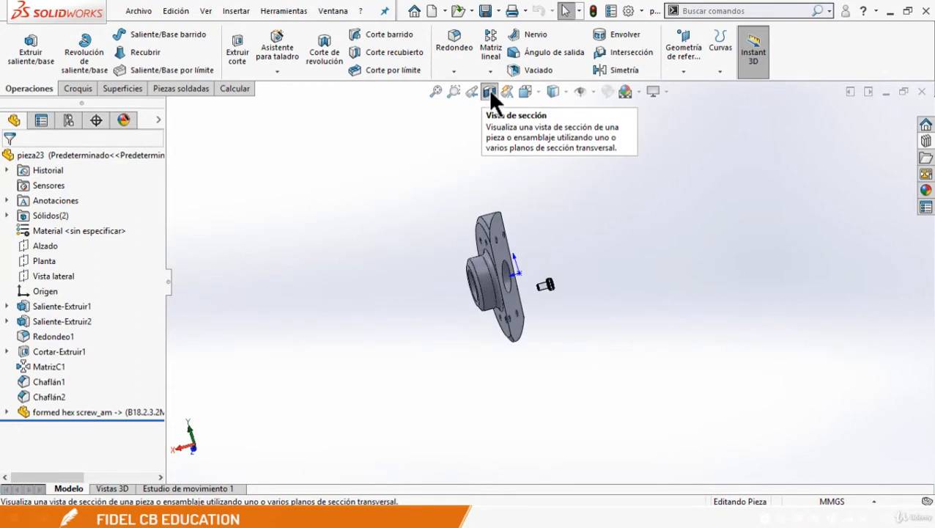
left_click(489, 92)
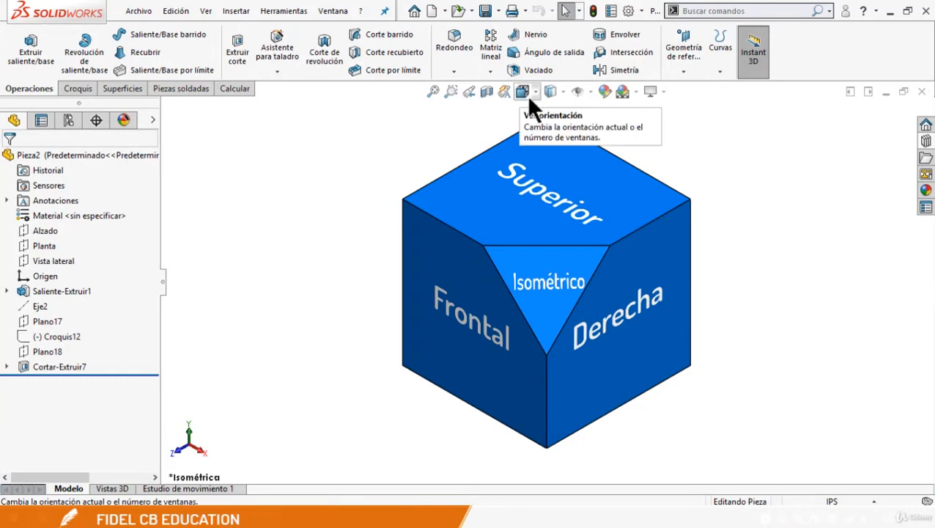
Step: Show the view selector around the labelled cube in Pieza2, preview its Izquierda and Derecha orientations, and dismiss it
scroll(640, 200, "up", 2)
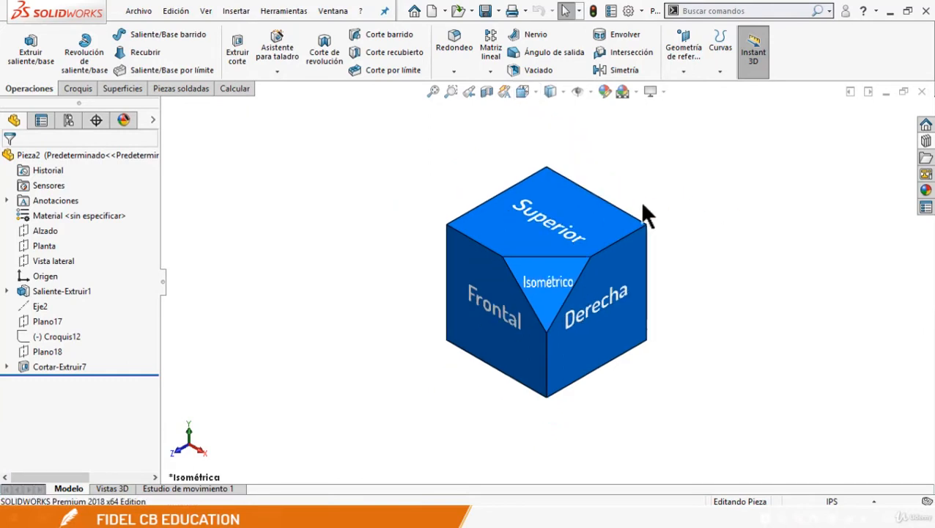
scroll(649, 180, "down", 1)
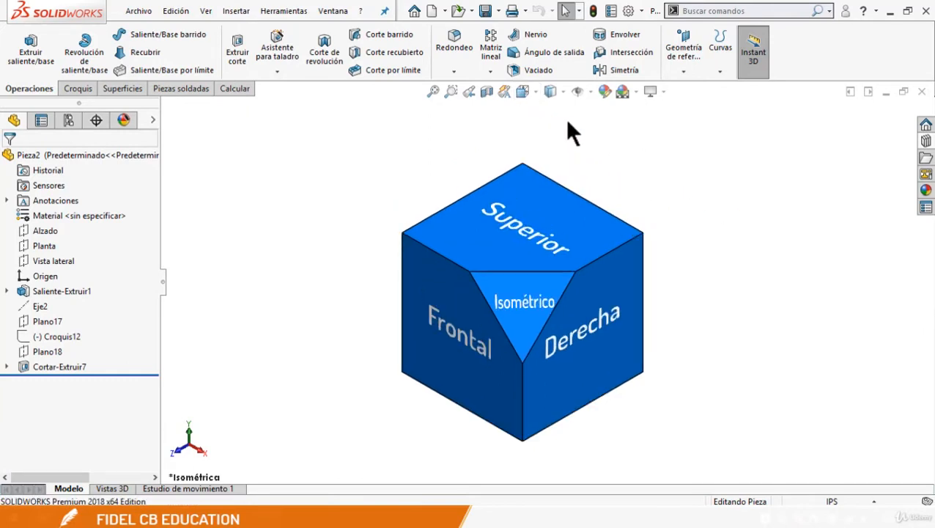
left_click(537, 93)
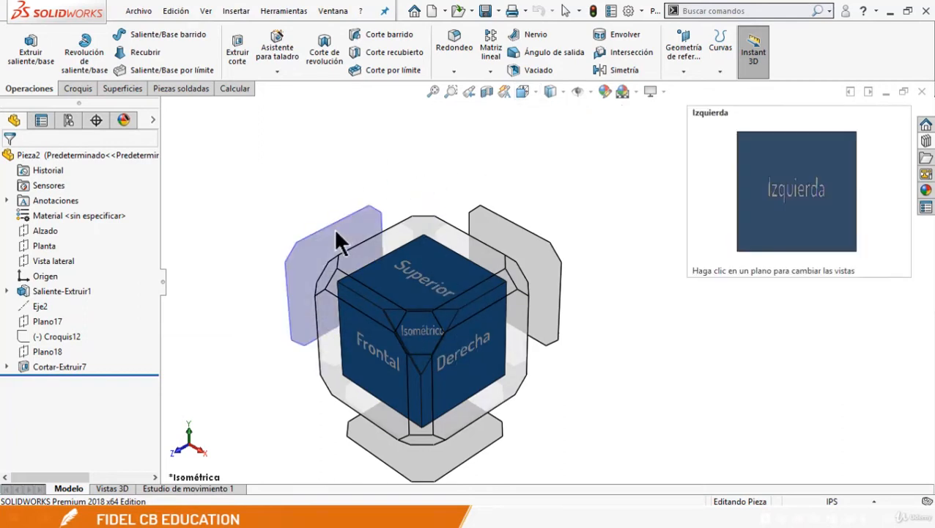
mouse_move(351, 234)
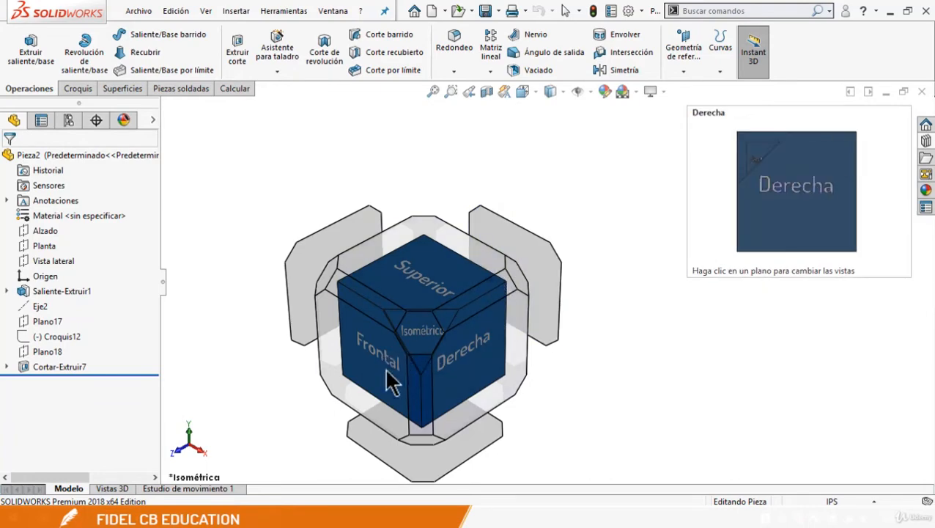
mouse_move(464, 371)
left_click(579, 226)
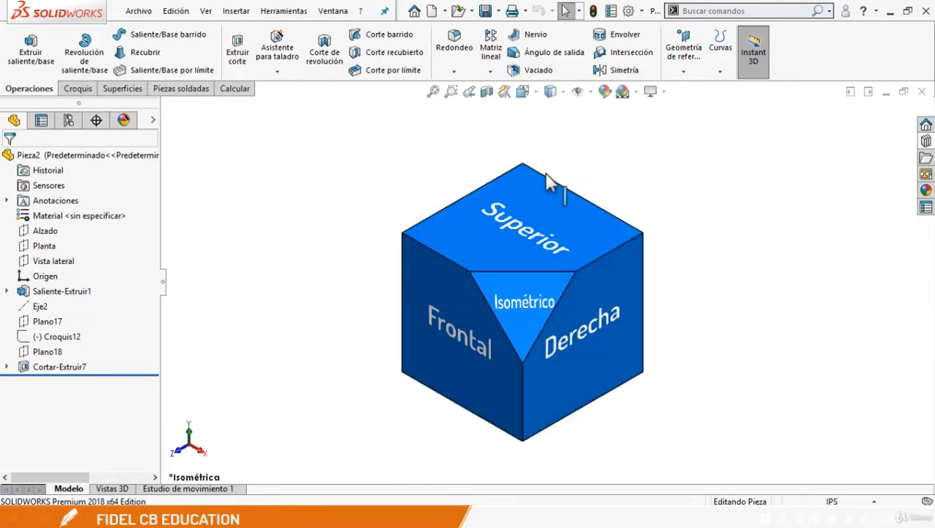
Step: Orient the labelled cube to the Frontal view with the view selector and turn the view selector off
left_click(536, 91)
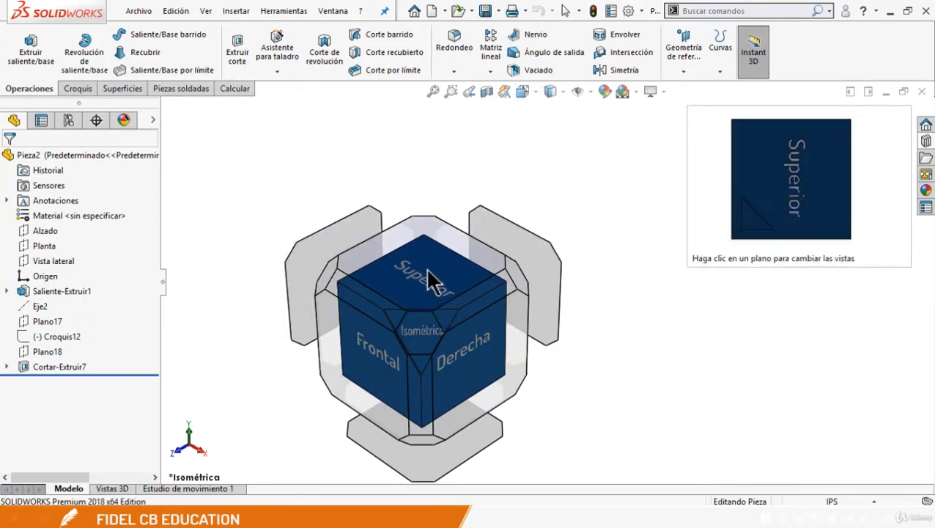
left_click(347, 355)
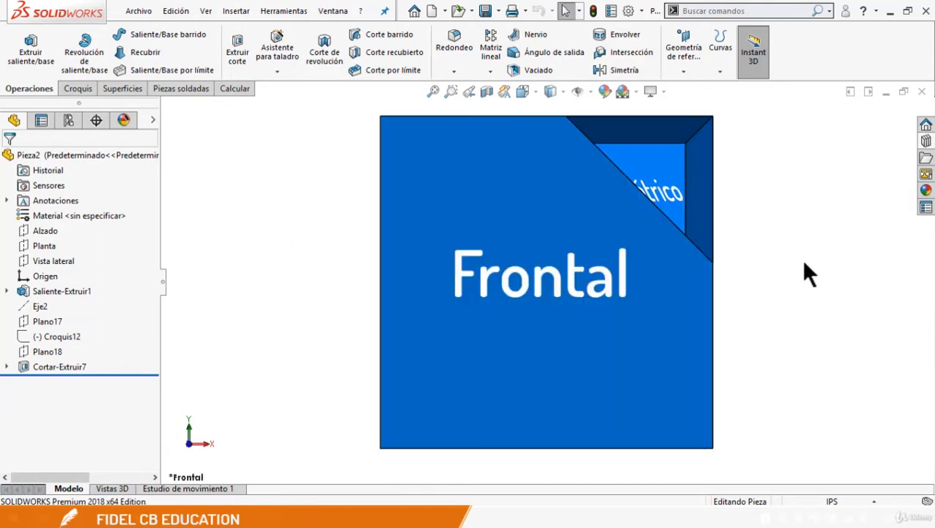
left_click(532, 99)
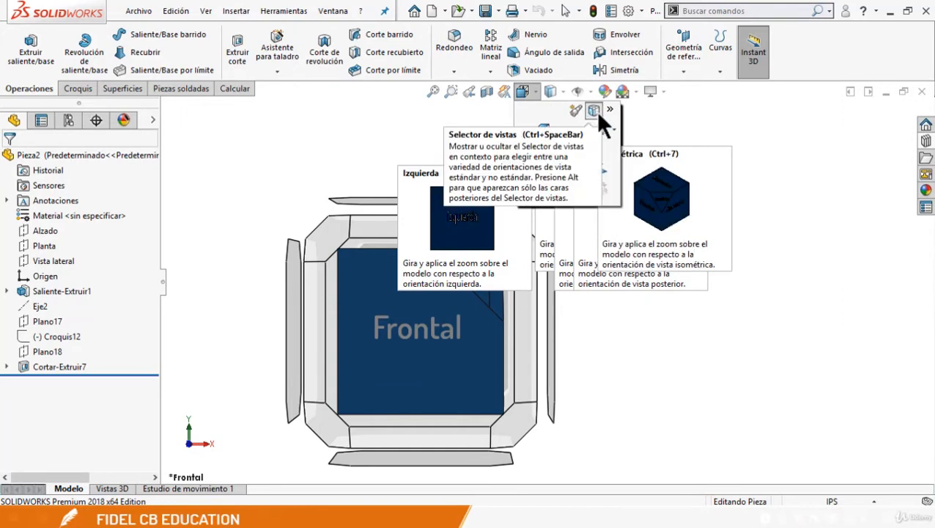
left_click(598, 115)
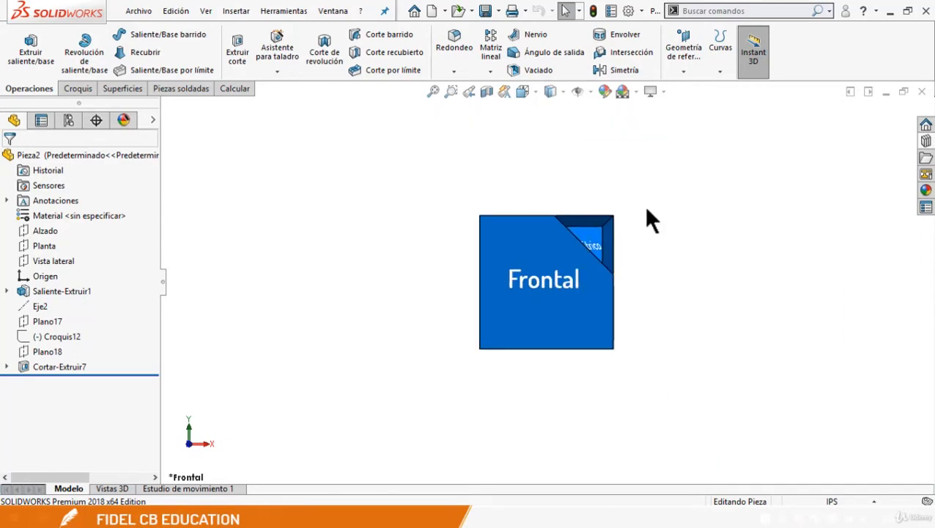
Step: Turn the view selector back on for the rotated cube and browse the standard view orientations
left_click(536, 91)
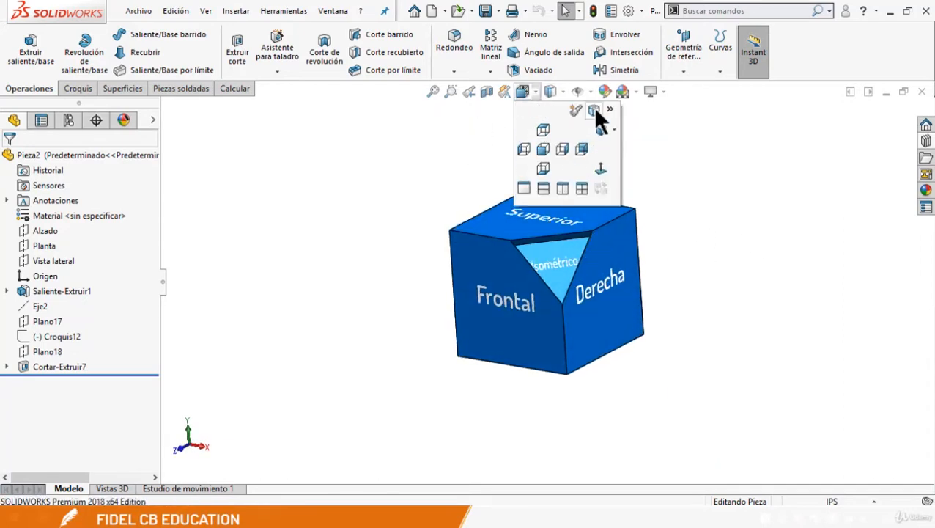
left_click(593, 109)
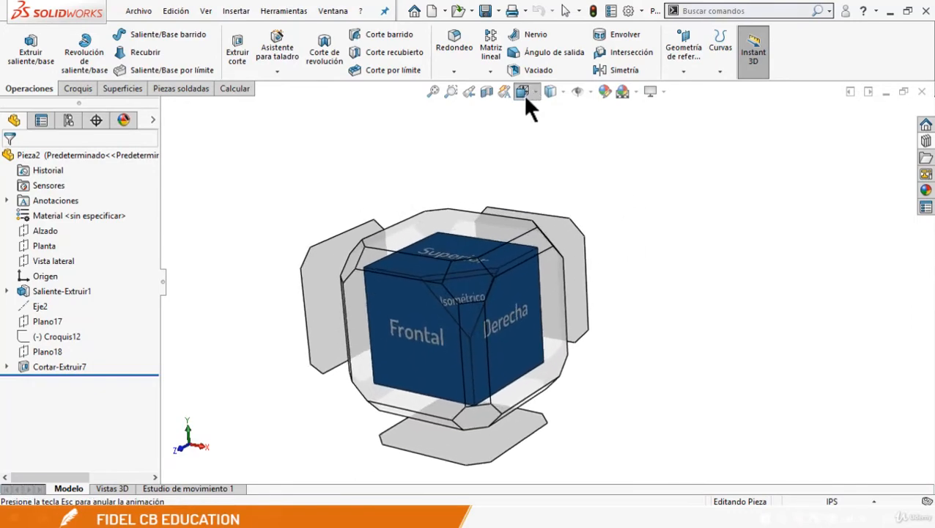
left_click(523, 93)
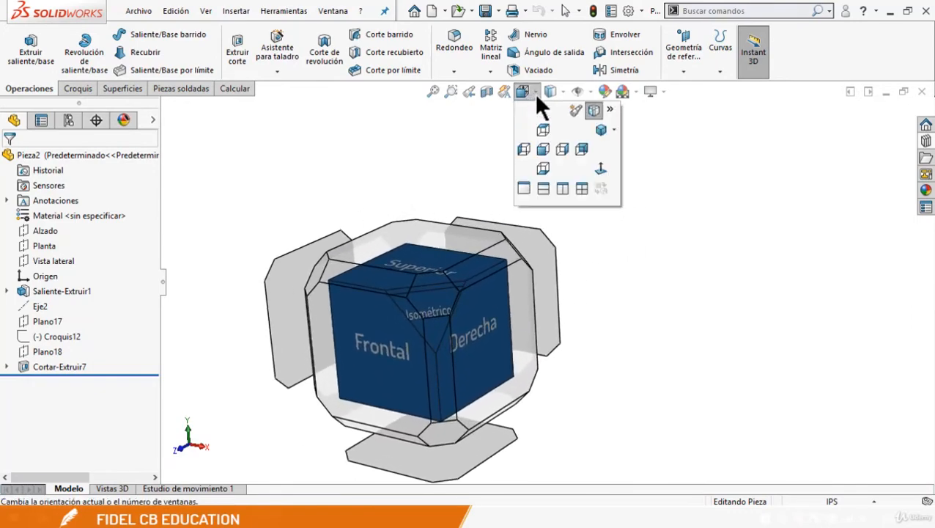
left_click(565, 147)
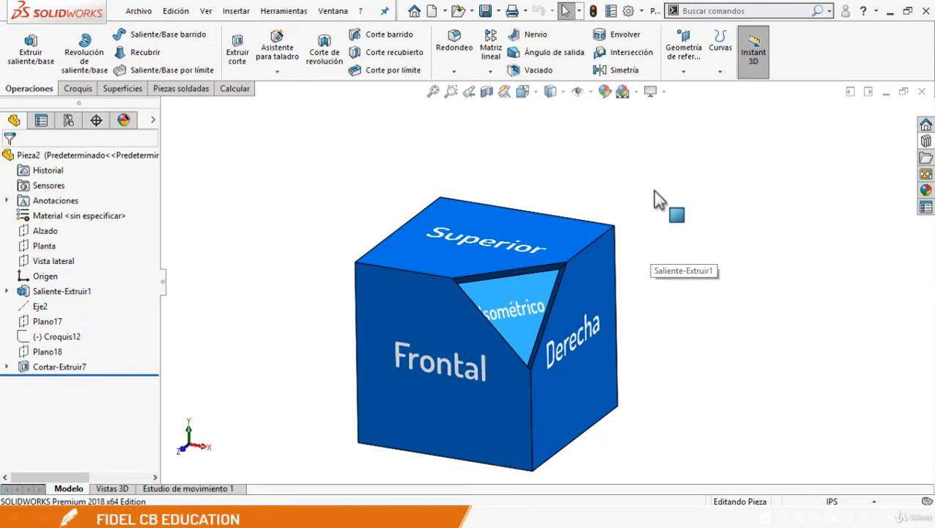
Step: Orient the cube in sequence to the Frontal, Posterior, Izquierda, Frontal, Derecha and Superior standard views
key("ctrl+1")
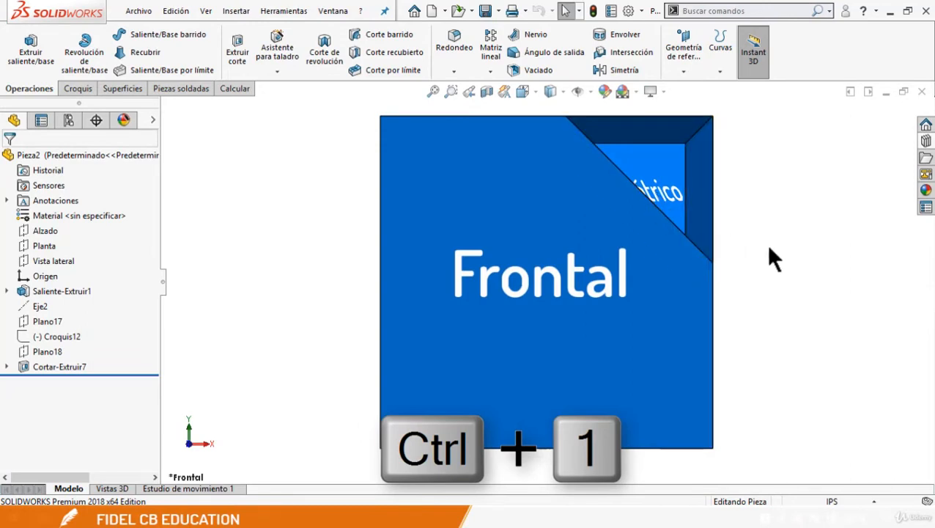
key("ctrl+2")
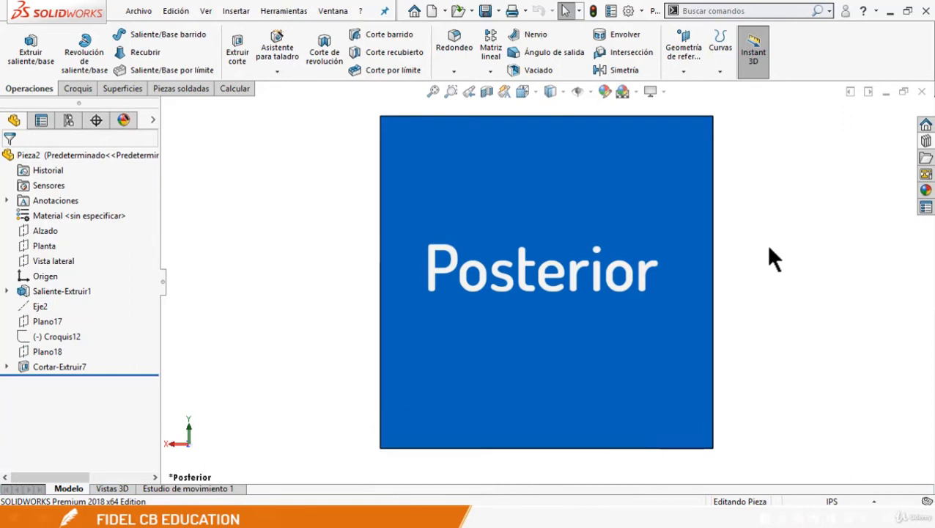
key("ctrl+3")
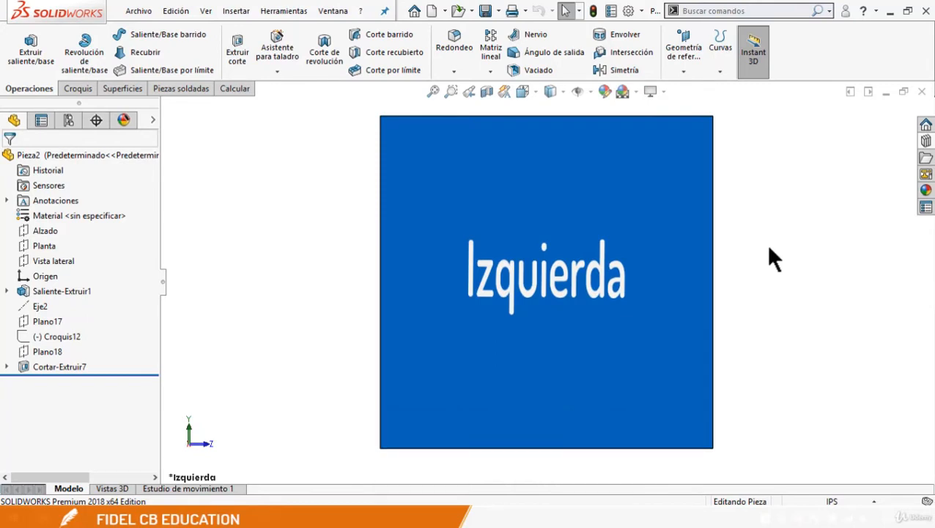
key("ctrl+1")
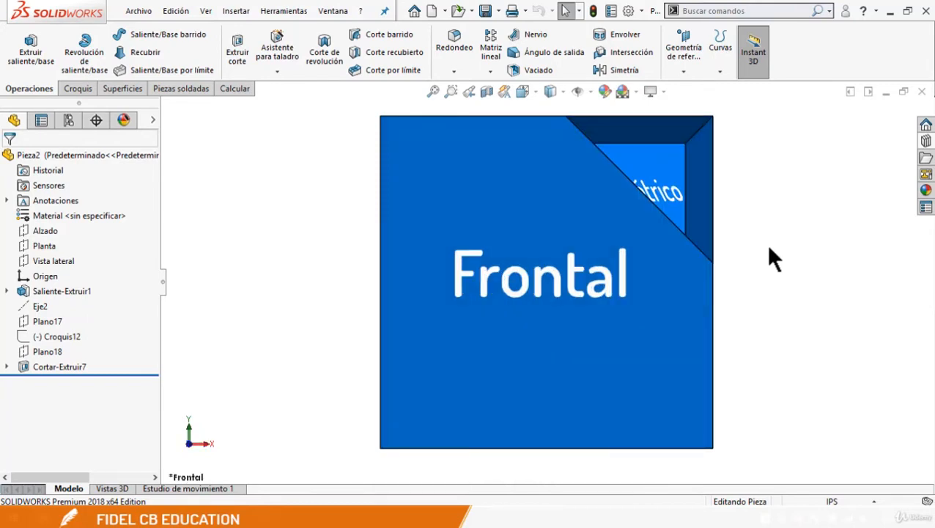
key("ctrl+4")
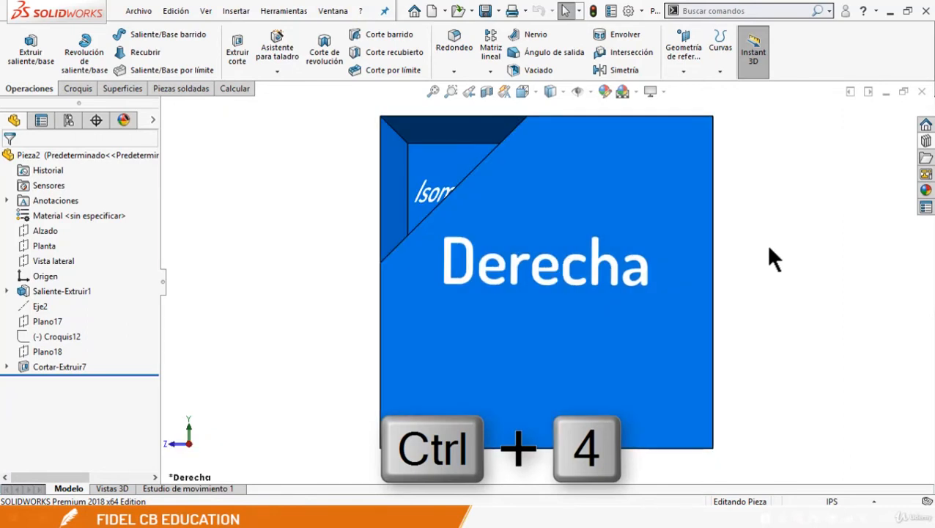
key("ctrl+5")
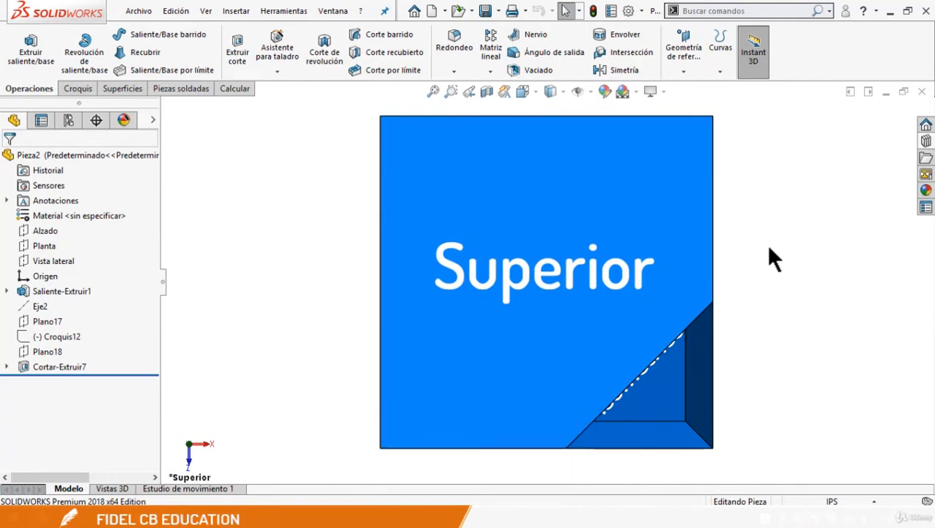
Step: Orient the cube to the Inferior and Isométrica standard views, and rotate it to a tilted view showing the Superior, Frontal and Derecha faces
key("ctrl+6")
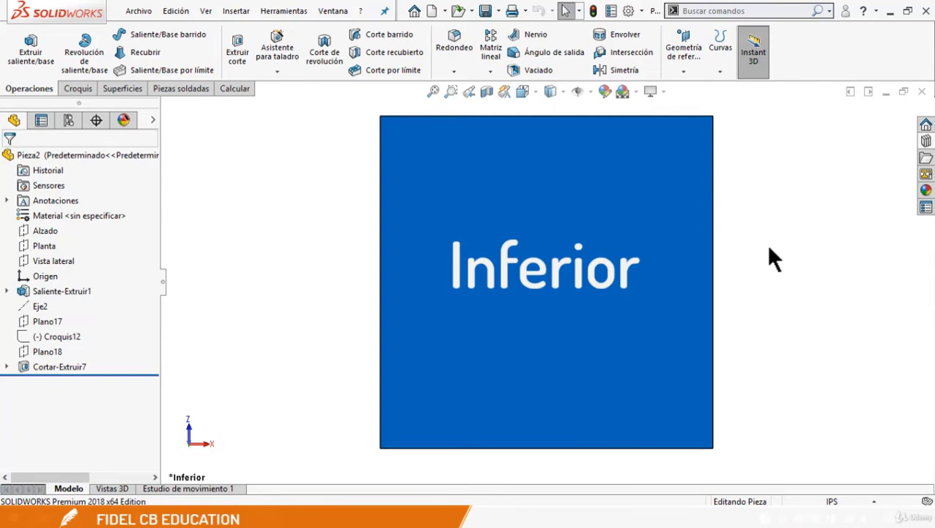
key("ctrl+7")
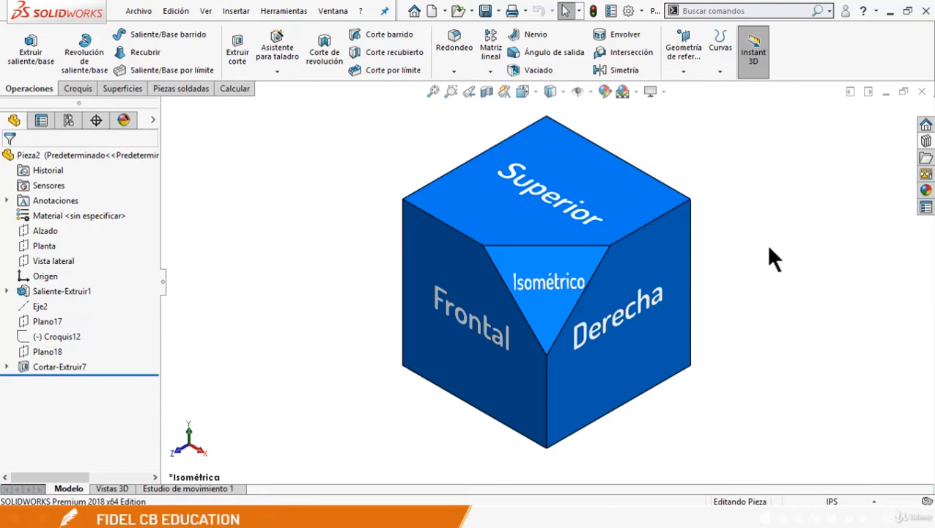
middle_click_drag(723, 303, 640, 329)
key("ctrl+7")
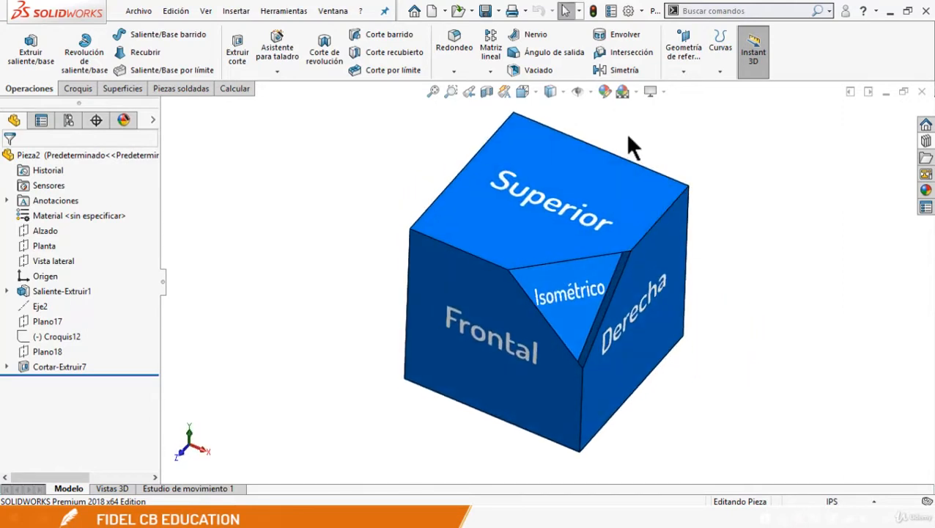
middle_click_drag(740, 349, 724, 327)
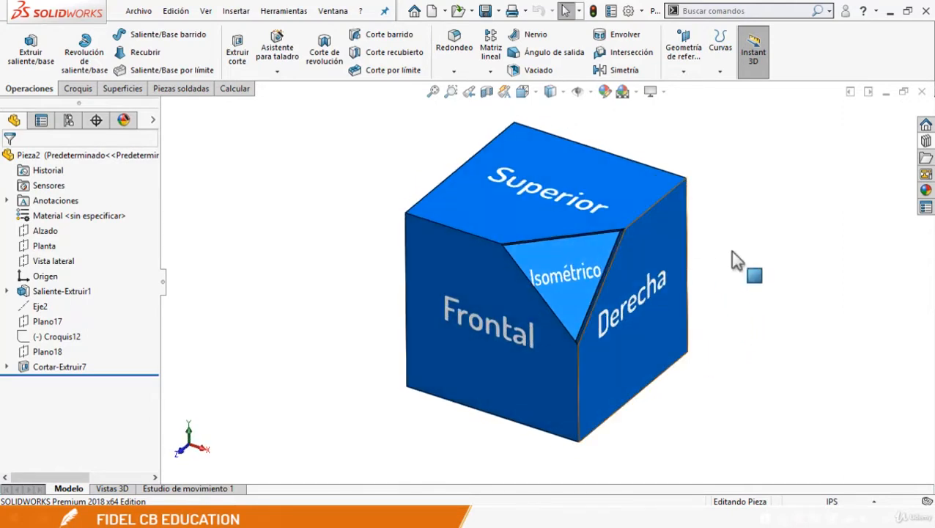
scroll(739, 189, "up", 2)
scroll(738, 187, "down", 1)
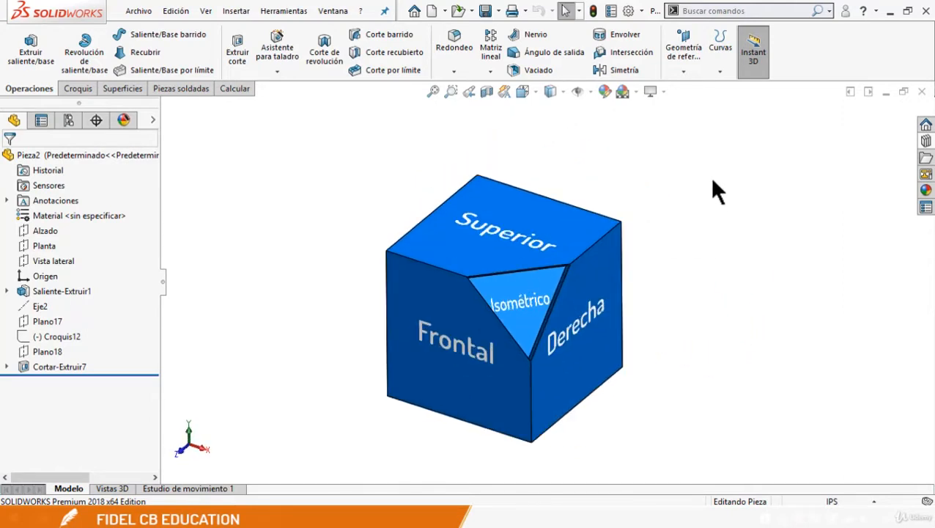
Step: Split the graphics area into two horizontal views, and switch to two side-by-side views with the cube rotated in each
left_click(535, 98)
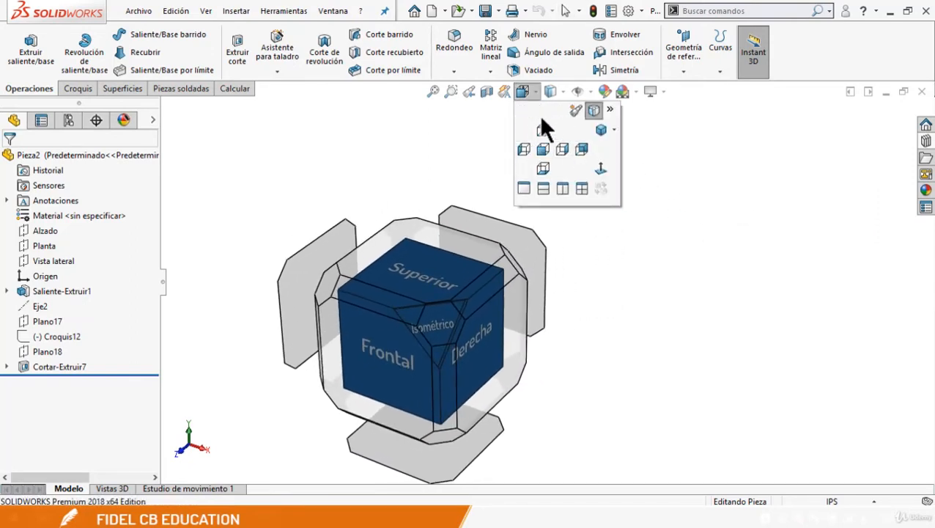
left_click(542, 189)
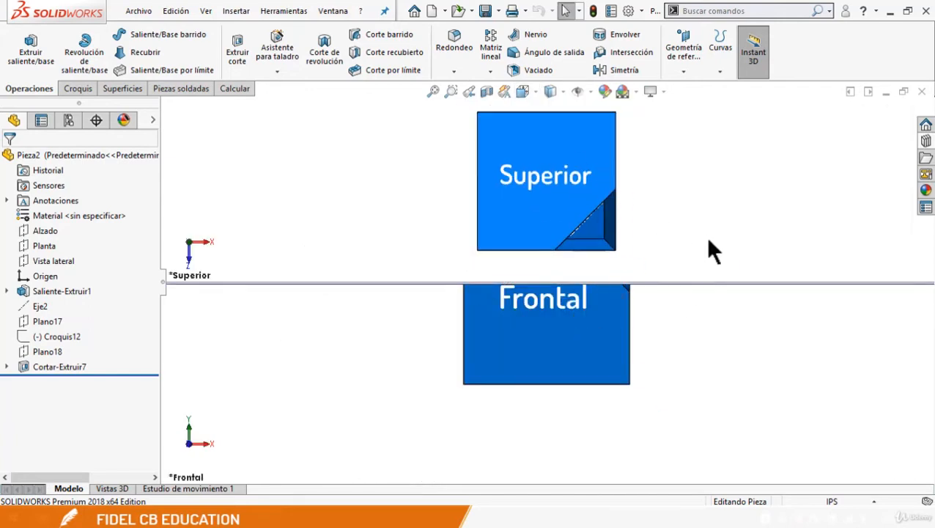
left_click(534, 93)
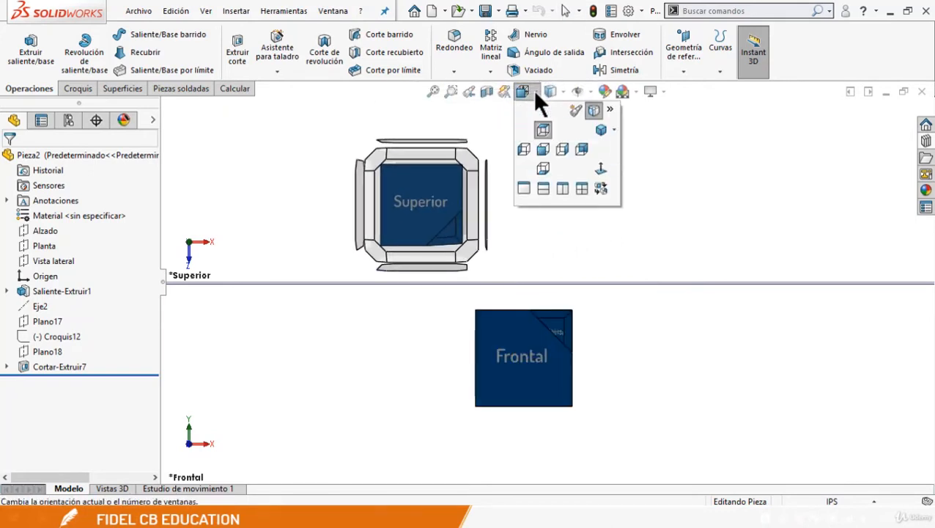
left_click(563, 192)
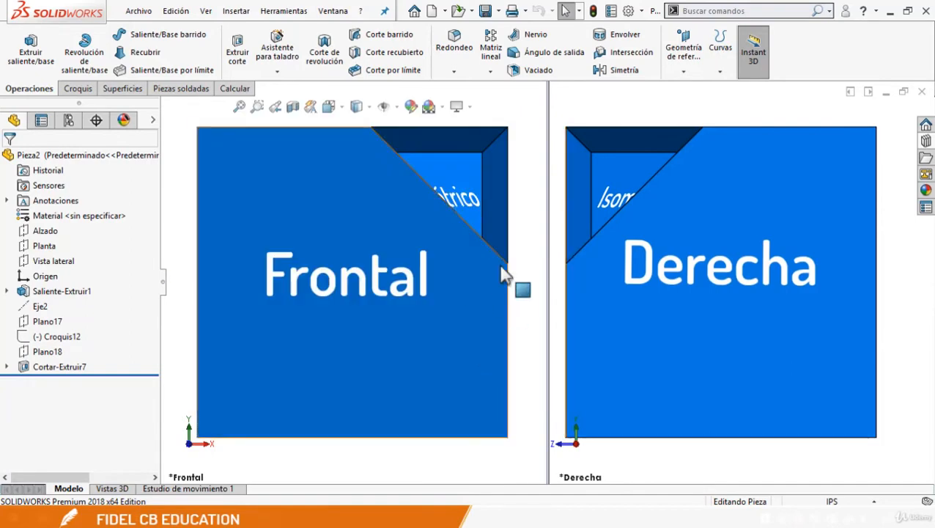
scroll(702, 238, "up", 3)
scroll(532, 207, "up", 3)
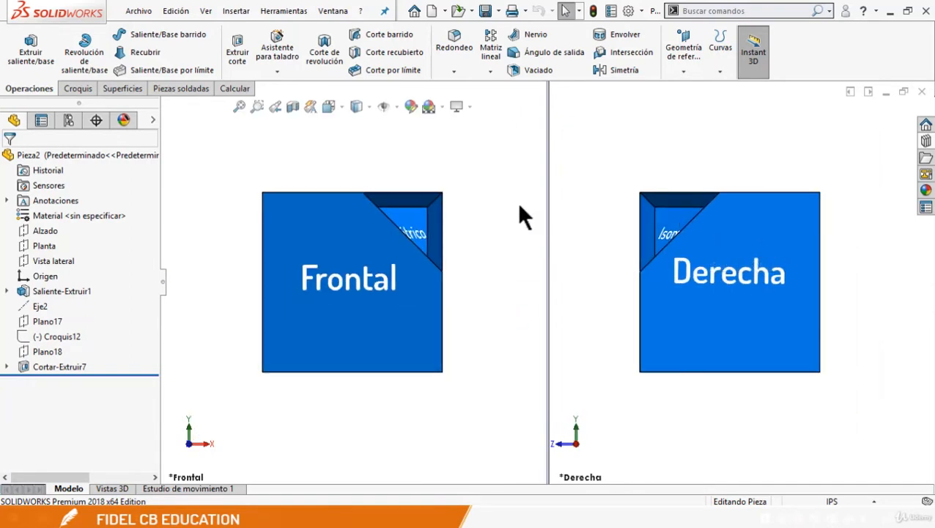
middle_click_drag(520, 215, 472, 289)
middle_click_drag(618, 189, 638, 243)
Step: Divide the graphics area into four views (Cuatro vistas) and rotate the cube separately in the two upper views
left_click(729, 112)
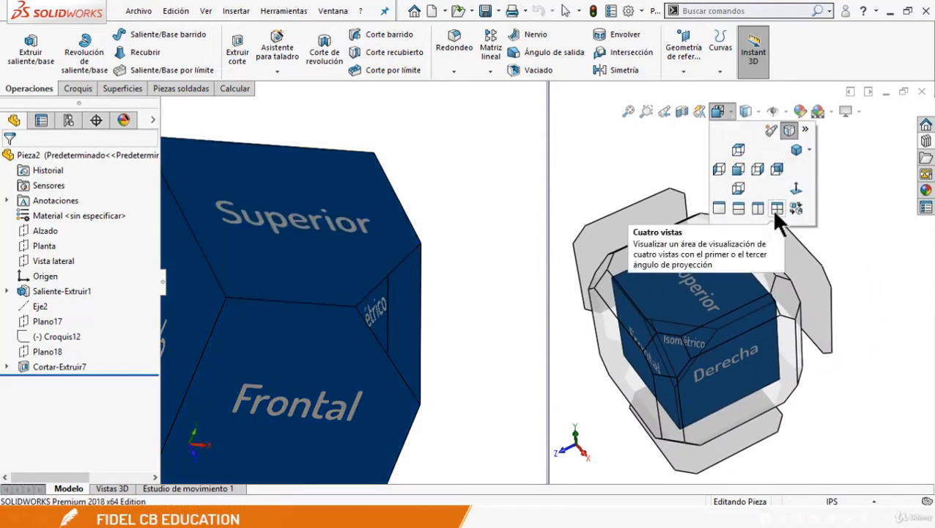
left_click(776, 209)
middle_click_drag(512, 219, 454, 207)
scroll(722, 195, "up", 3)
middle_click_drag(786, 186, 752, 204)
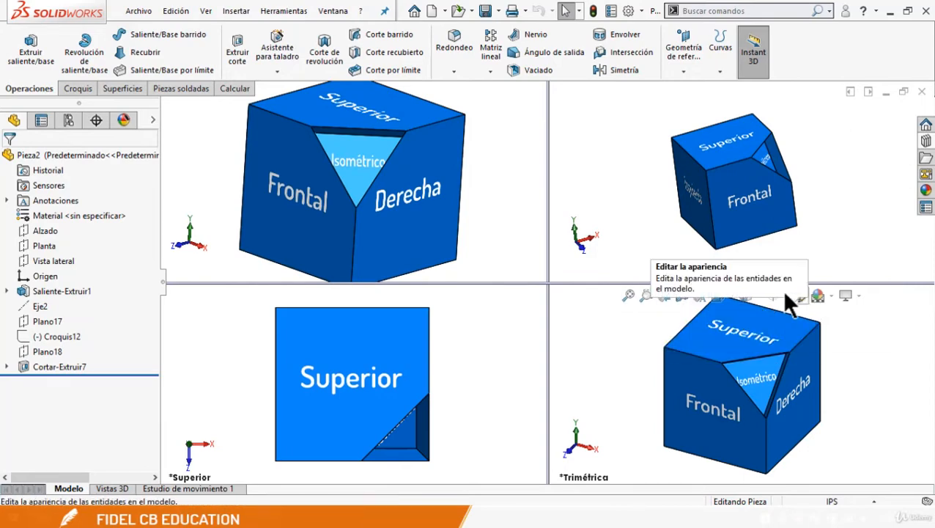
scroll(700, 334, "up", 1)
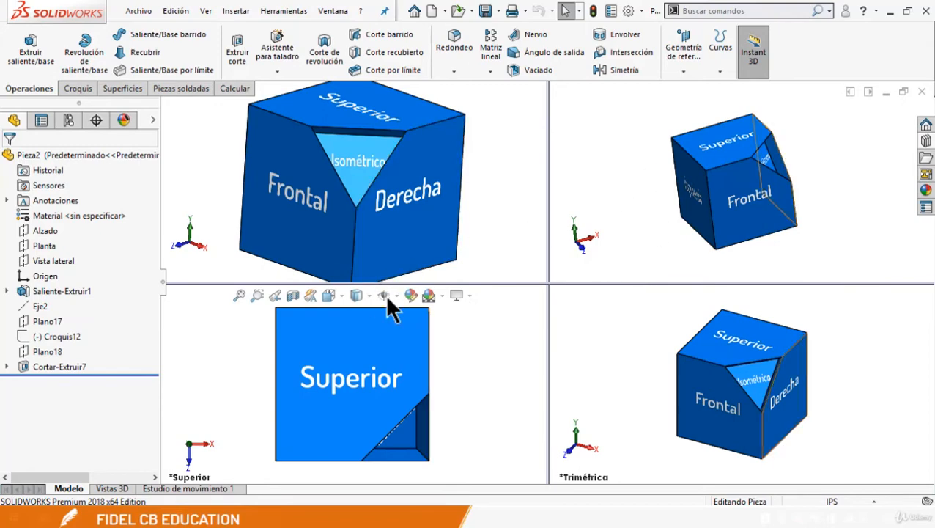
Step: Return from the four-view layout to a single view and orient the cube to the Isométrica view
left_click(334, 296)
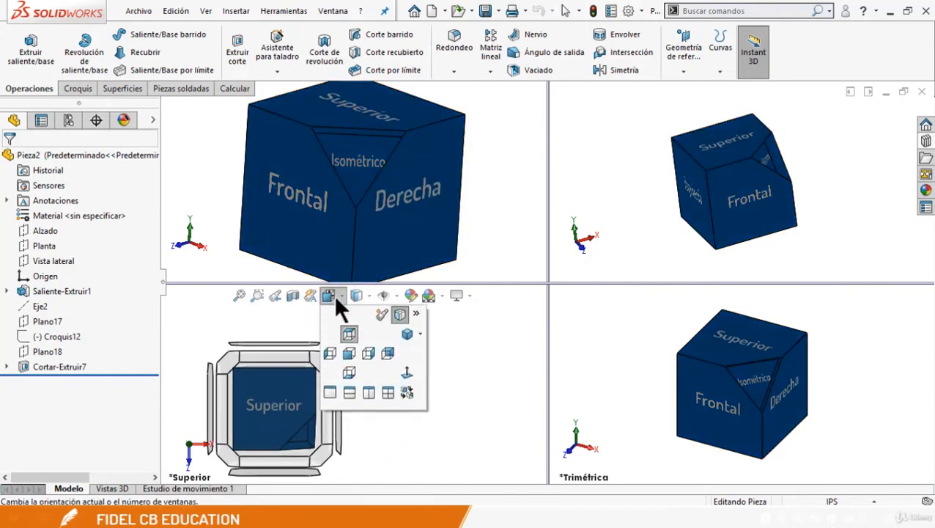
left_click(330, 395)
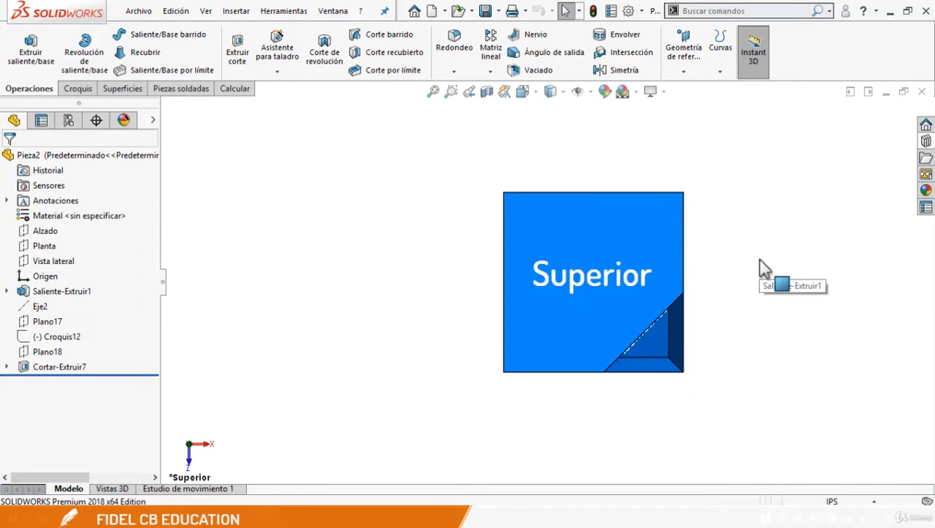
key("ctrl+7")
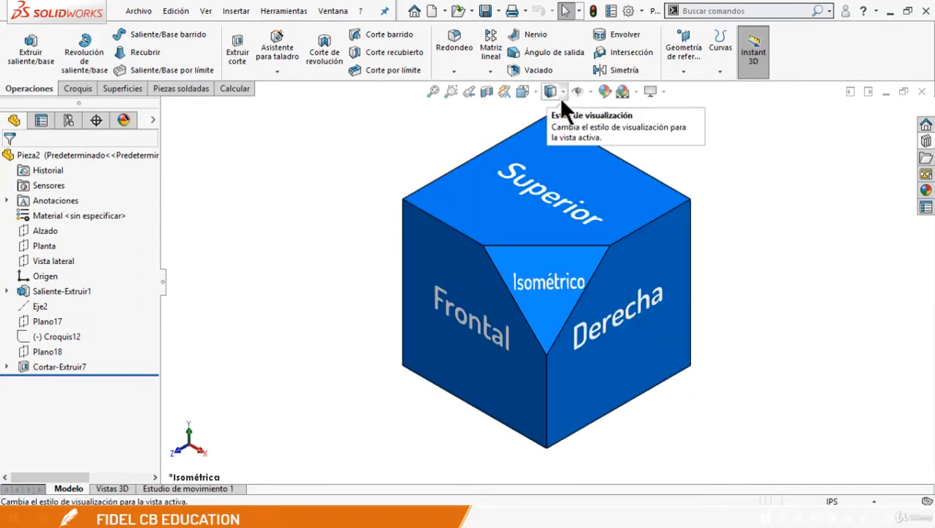
Step: Split the graphics area into two horizontal views and zoom the Superior and Frontal views independently to similar sizes
left_click(529, 97)
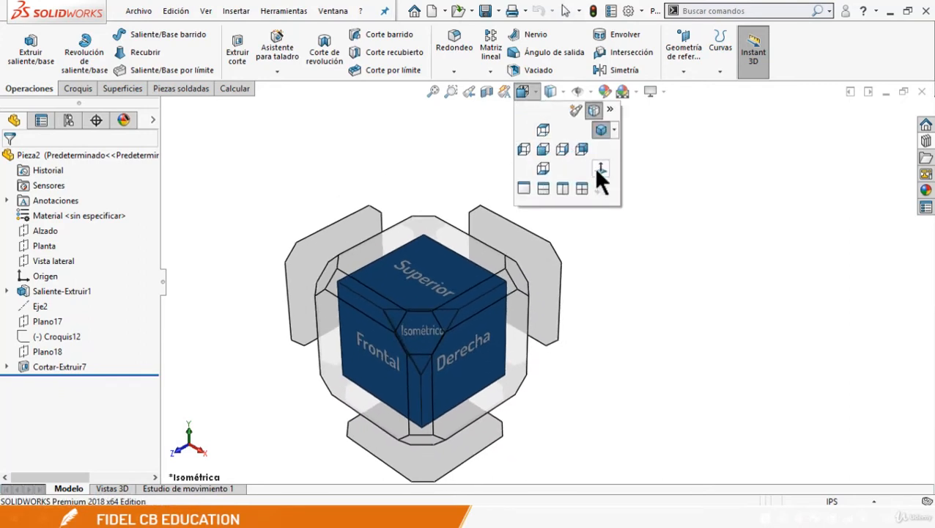
left_click(544, 188)
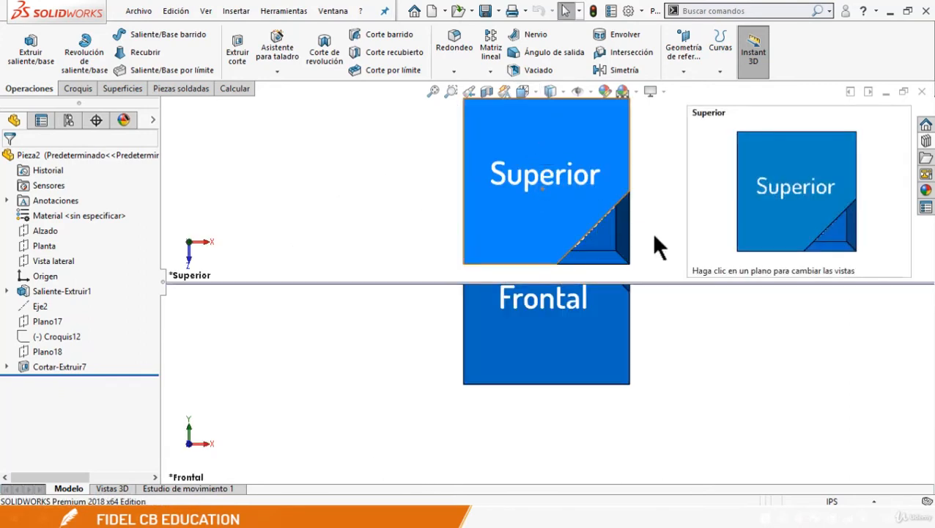
scroll(658, 229, "up", 3)
scroll(657, 228, "down", 1)
scroll(600, 326, "up", 2)
scroll(600, 327, "up", 2)
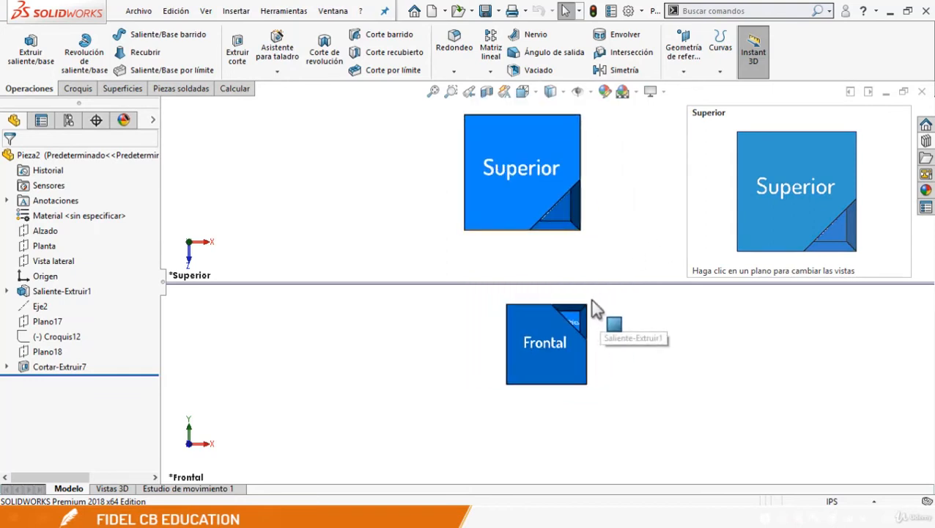
scroll(592, 299, "down", 2)
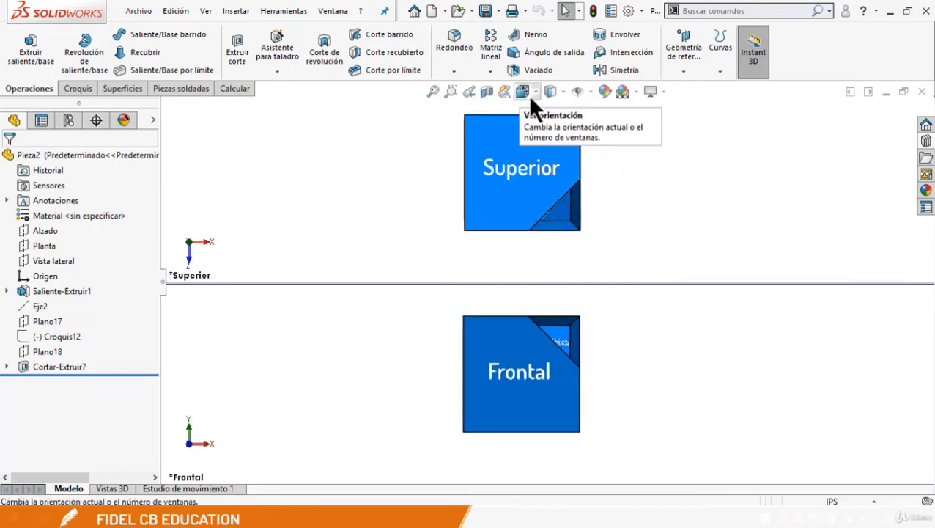
Step: Link the two views with Vincular vistas and pan and zoom the cube in both together
left_click(529, 97)
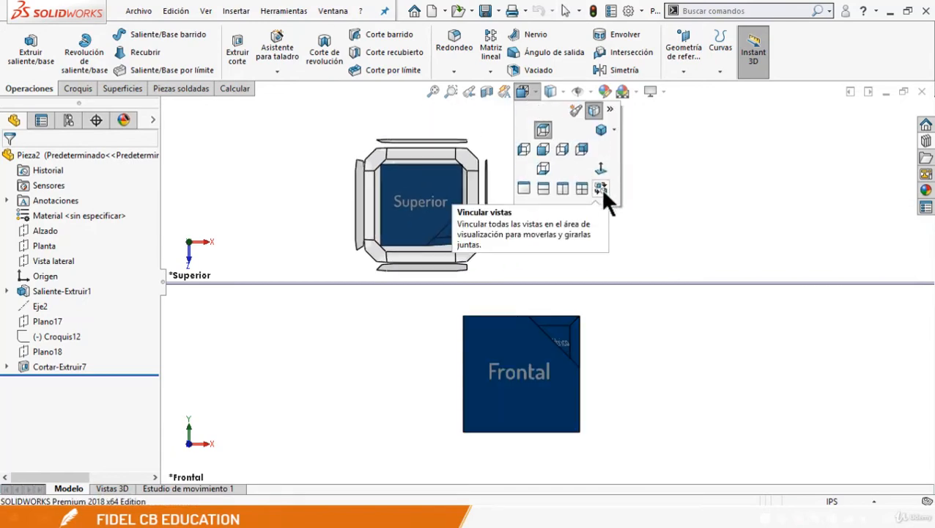
left_click(600, 188)
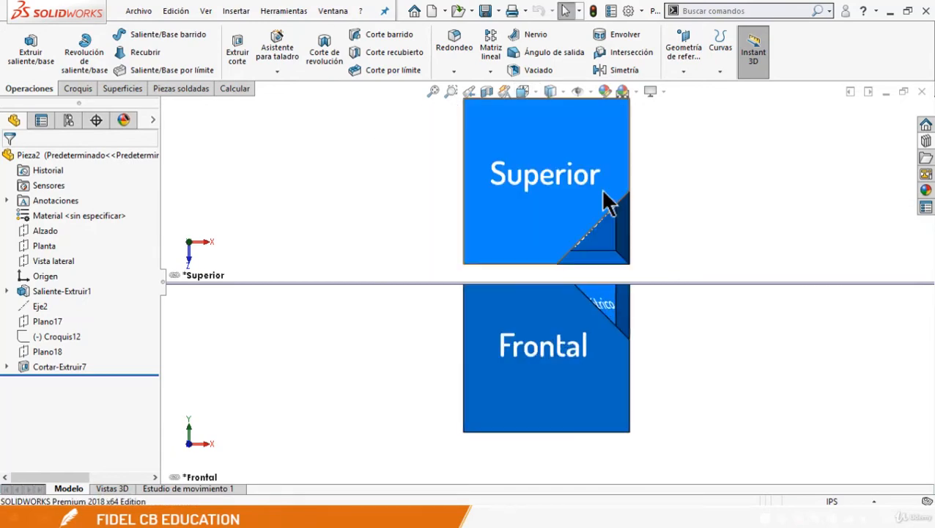
middle_click_drag(689, 215, 645, 200, "ctrl")
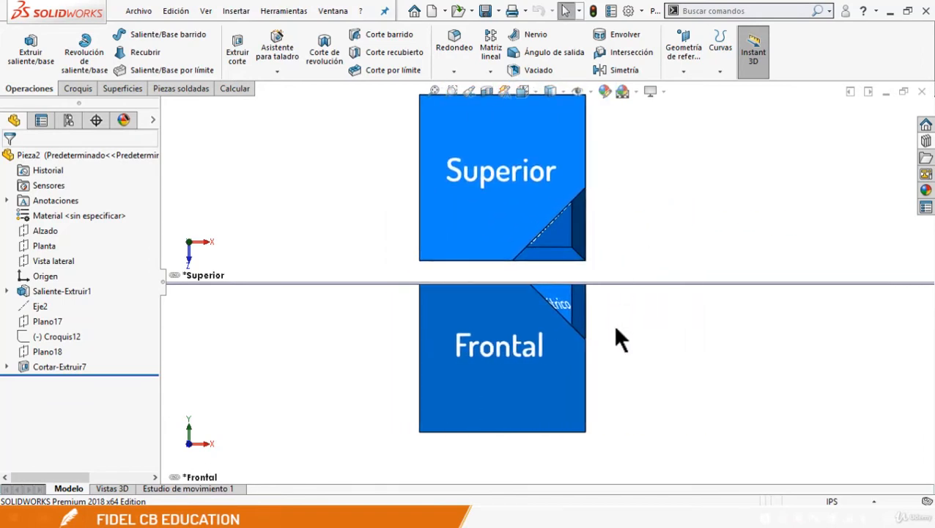
middle_click_drag(614, 327, 601, 350, "ctrl")
scroll(591, 352, "up", 1)
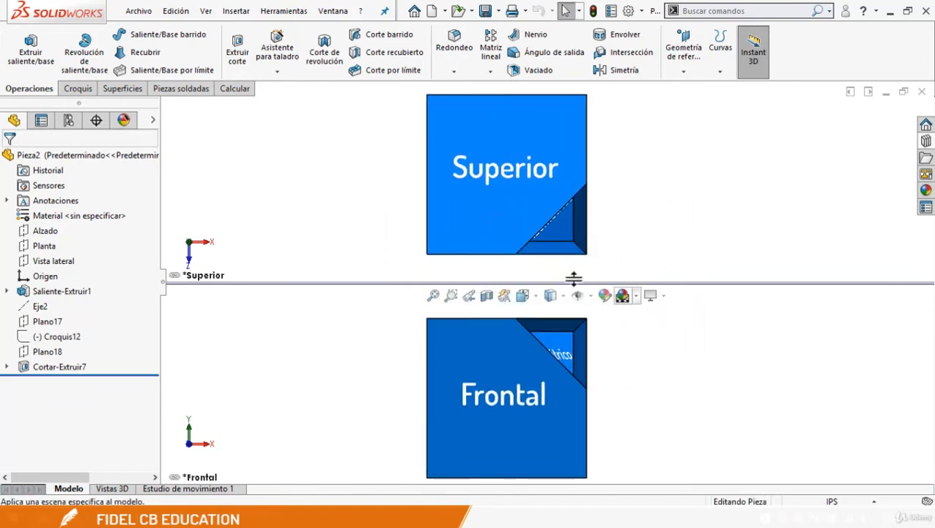
scroll(571, 211, "down", 1)
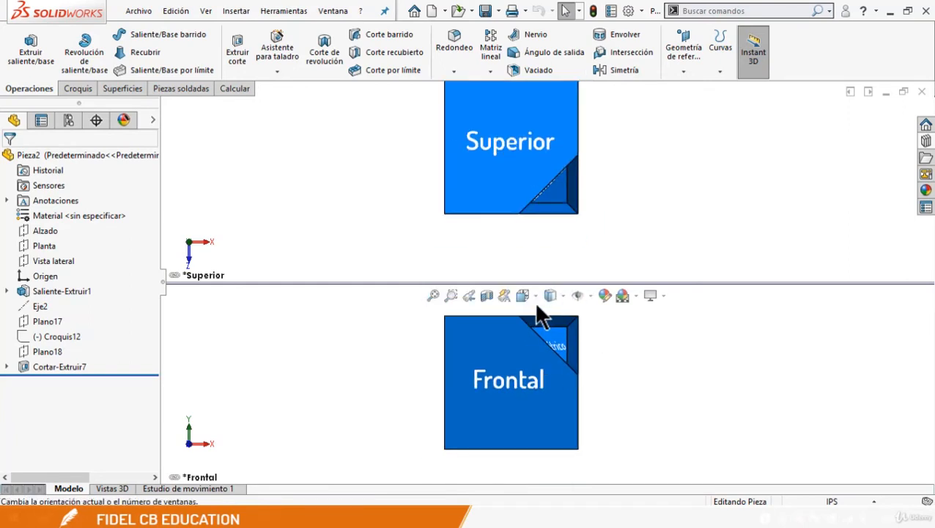
Step: Unlink the Superior and Frontal views and rotate the cube independently in each one
left_click(523, 295)
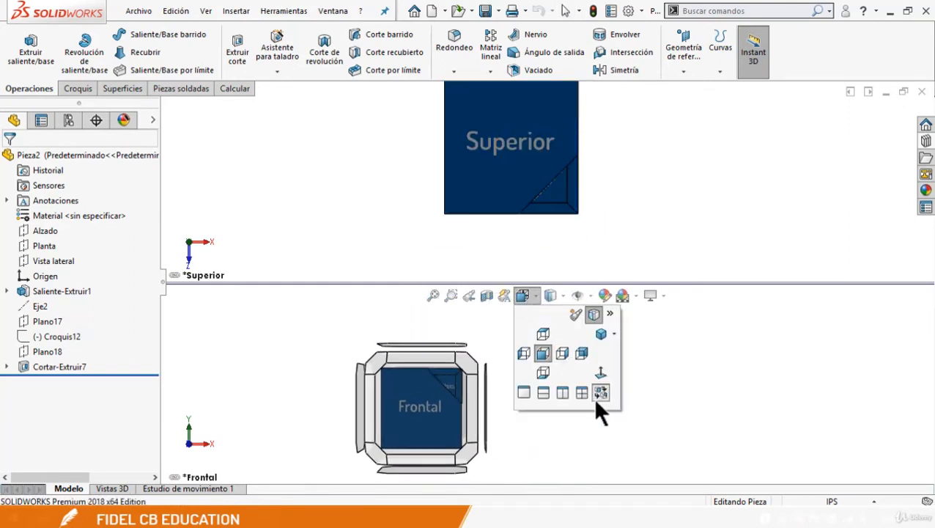
left_click(600, 392)
middle_click_drag(604, 238, 615, 271)
middle_click_drag(615, 323, 572, 343)
Step: Restore the single-view layout from the two unlinked views and set the cube to the Isométrica orientation
left_click(526, 298)
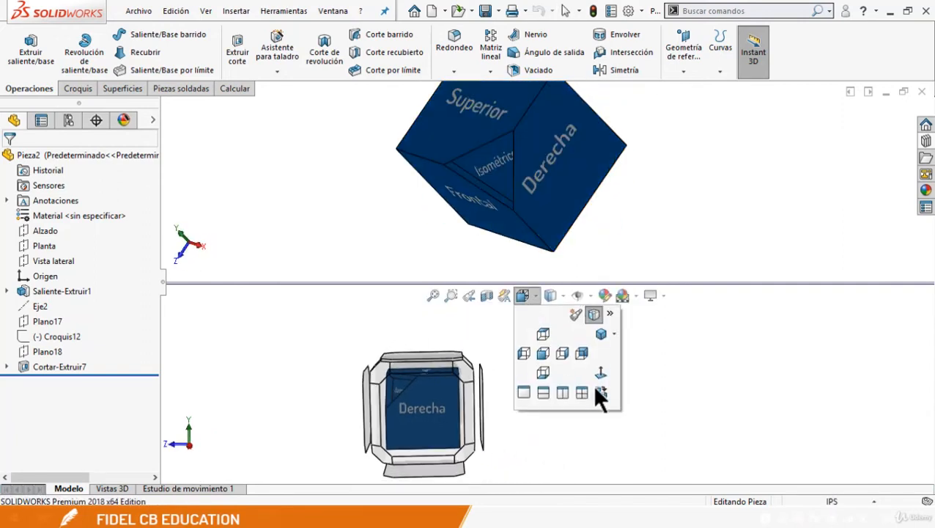
left_click(527, 392)
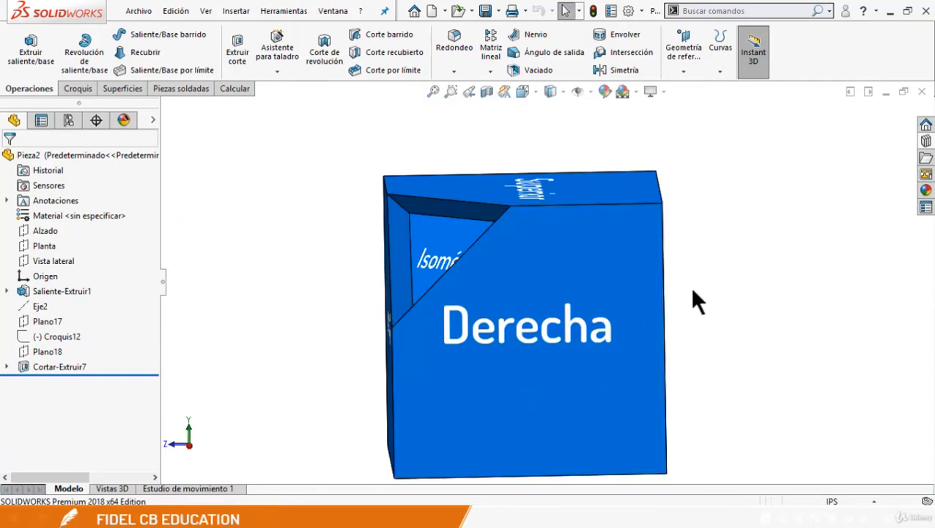
key("ctrl+7")
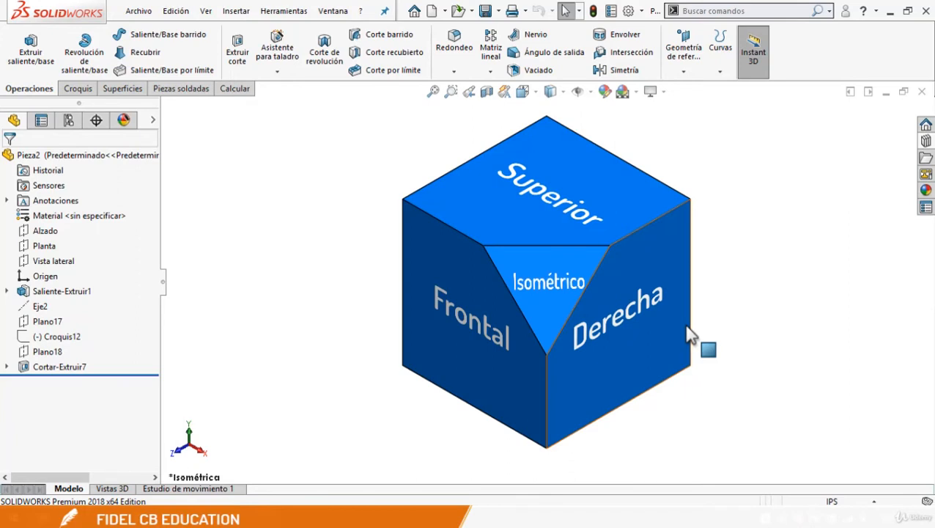
Step: Apply the Normal To orientation to the cube from the Isométrica view twice, and rotate it to show the Frontal, Derecha and Superior faces
left_click(522, 91)
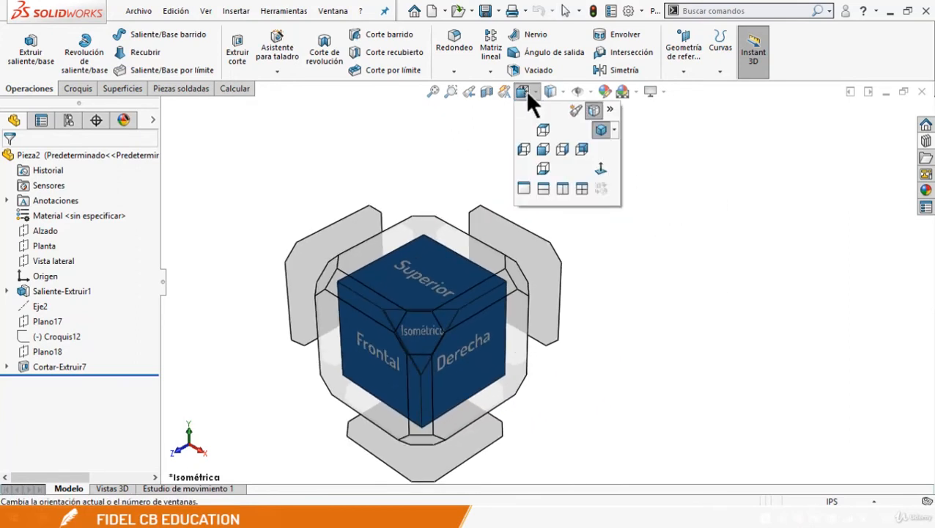
left_click(599, 170)
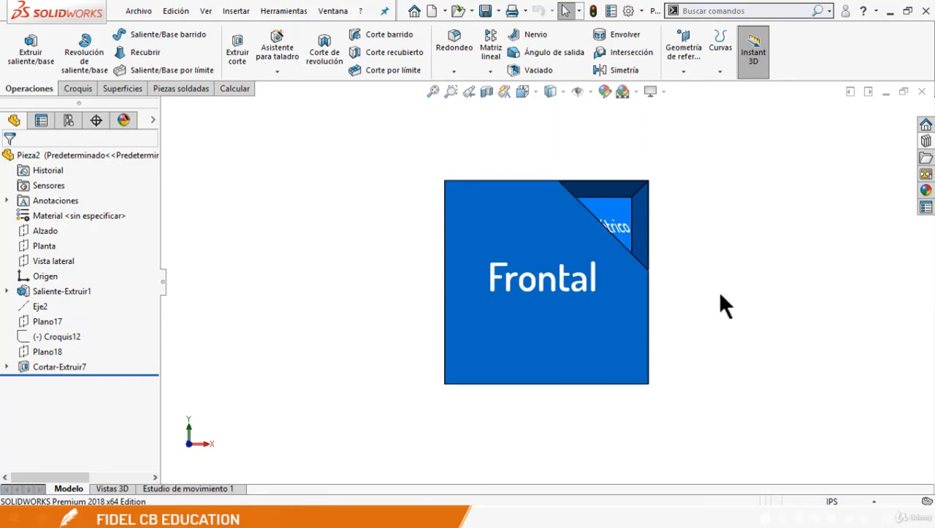
key("ctrl+7")
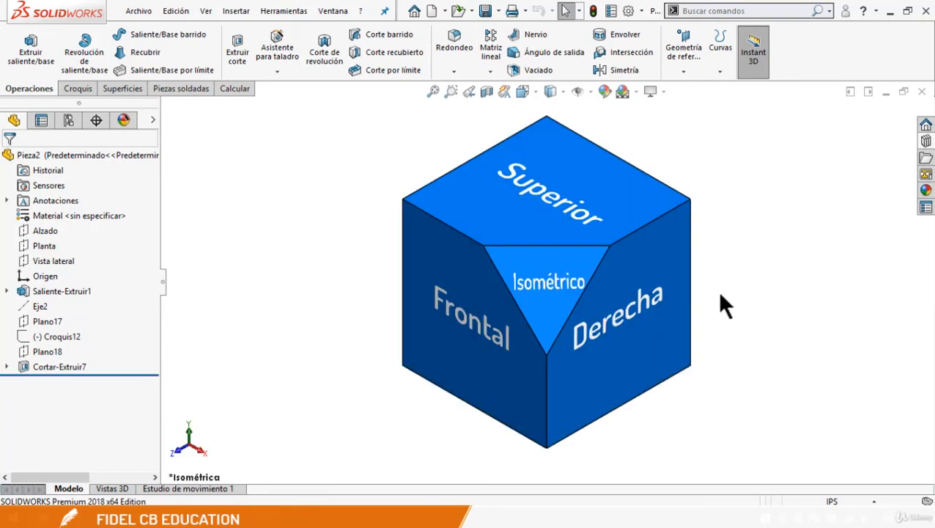
key("ctrl+8")
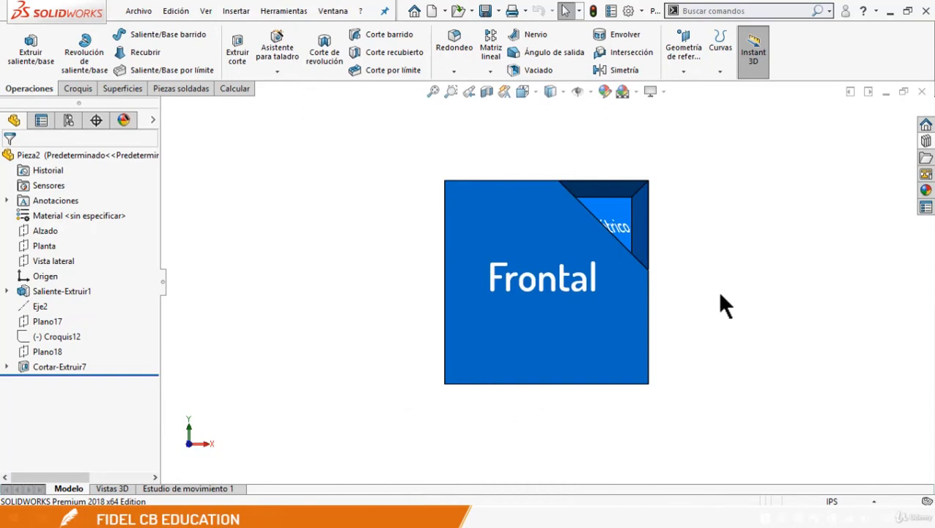
scroll(719, 293, "up", 2)
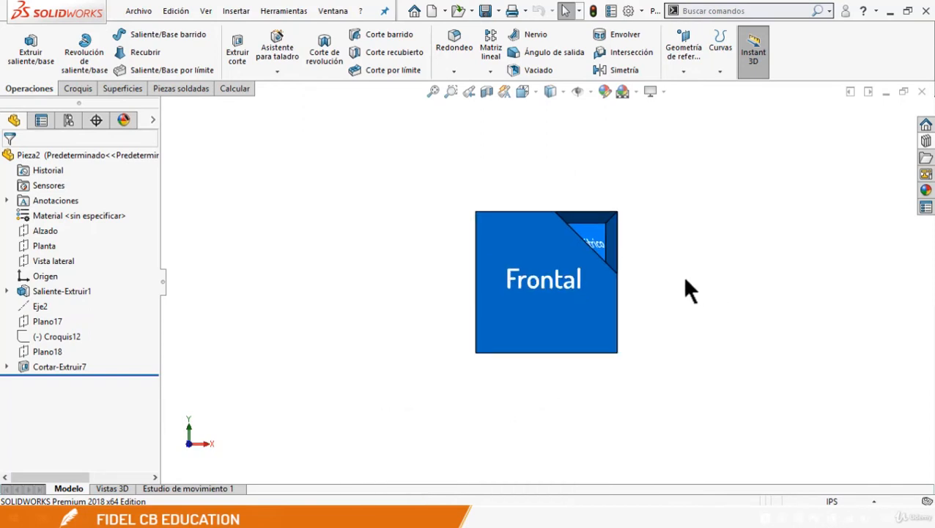
middle_click_drag(643, 276, 629, 321)
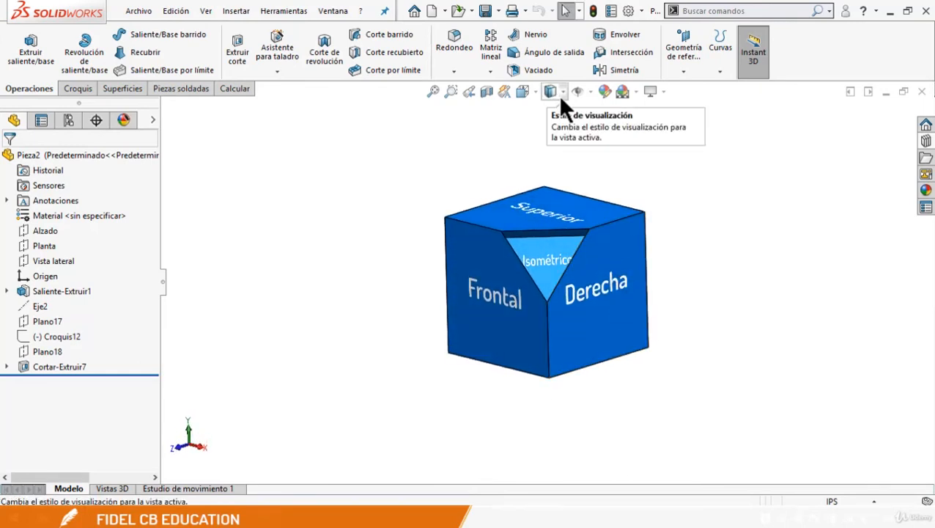
scroll(719, 272, "up", 1)
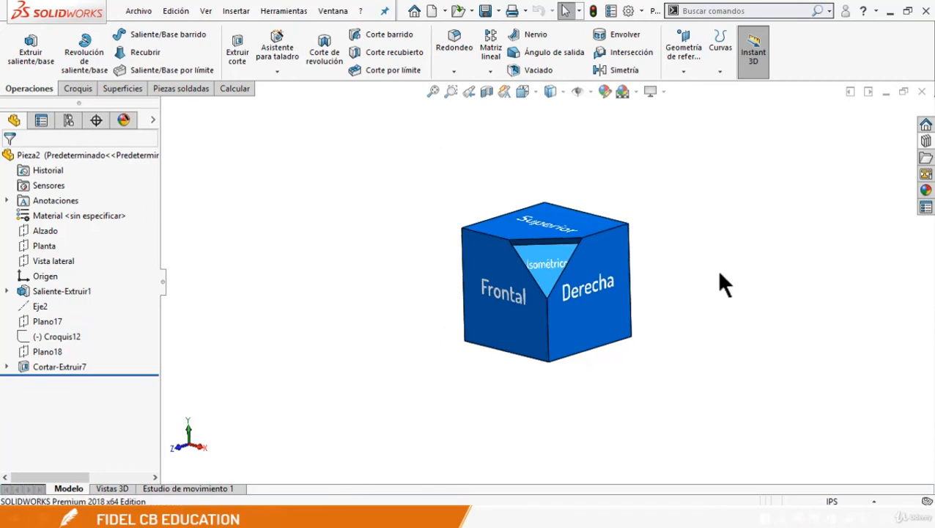
scroll(617, 251, "down", 2)
middle_click_drag(617, 251, 626, 309)
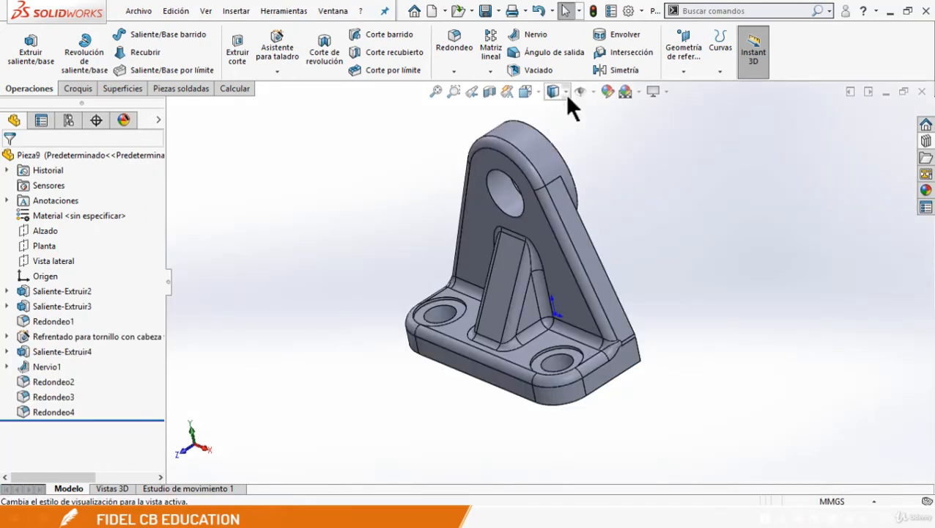
Step: Display the bracket part in the shaded style without edges and rotate it
left_click(566, 92)
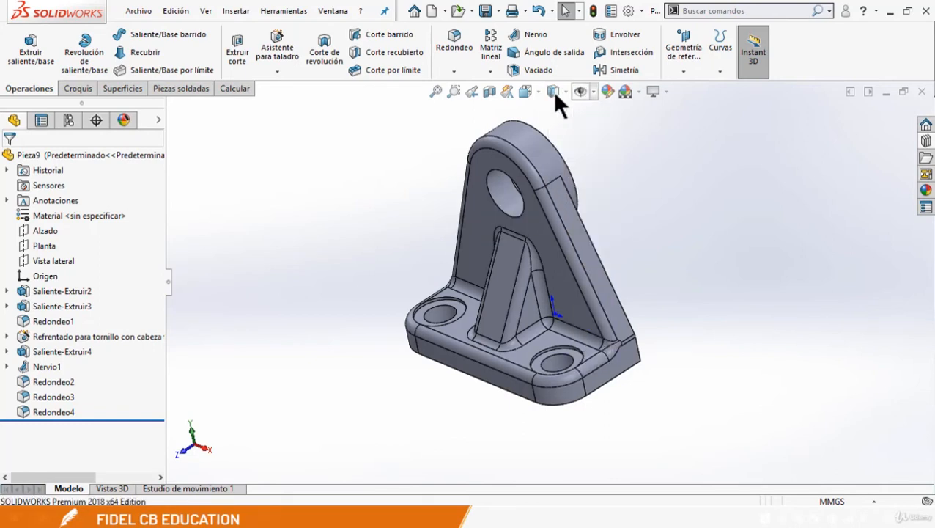
mouse_move(552, 91)
middle_click_drag(586, 204, 550, 241)
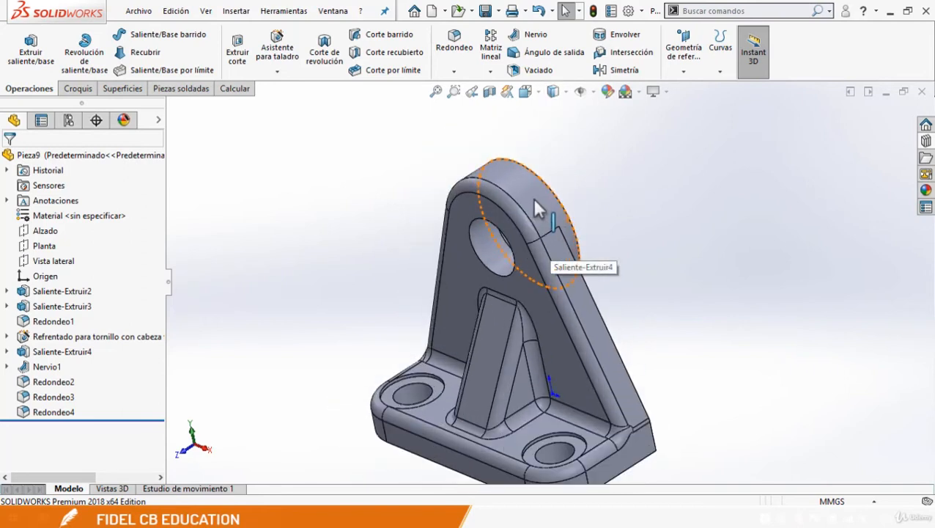
left_click(532, 198)
key("Escape")
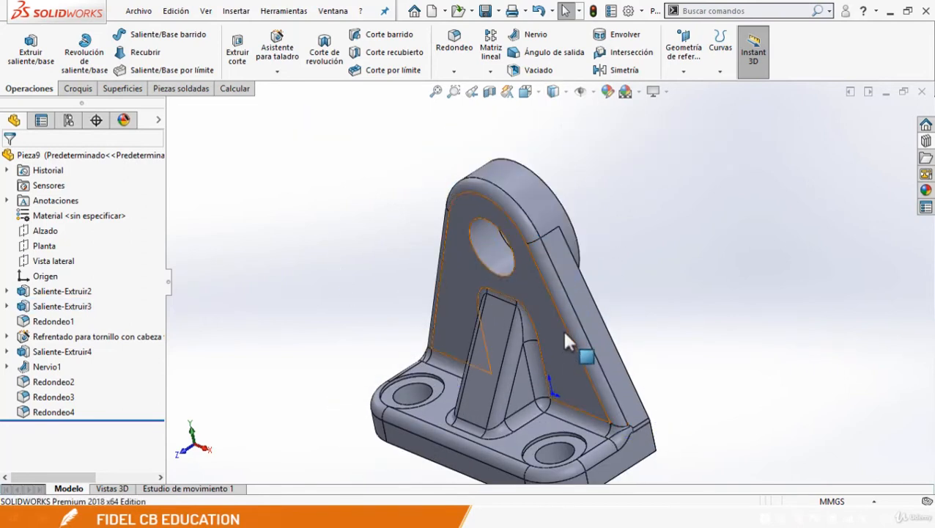
left_click(596, 388)
left_click(633, 193)
left_click(562, 93)
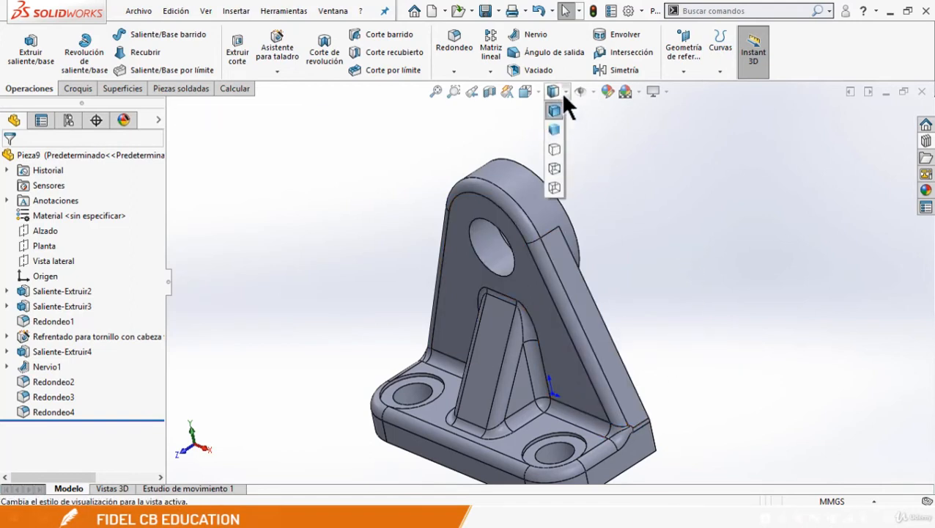
left_click(554, 128)
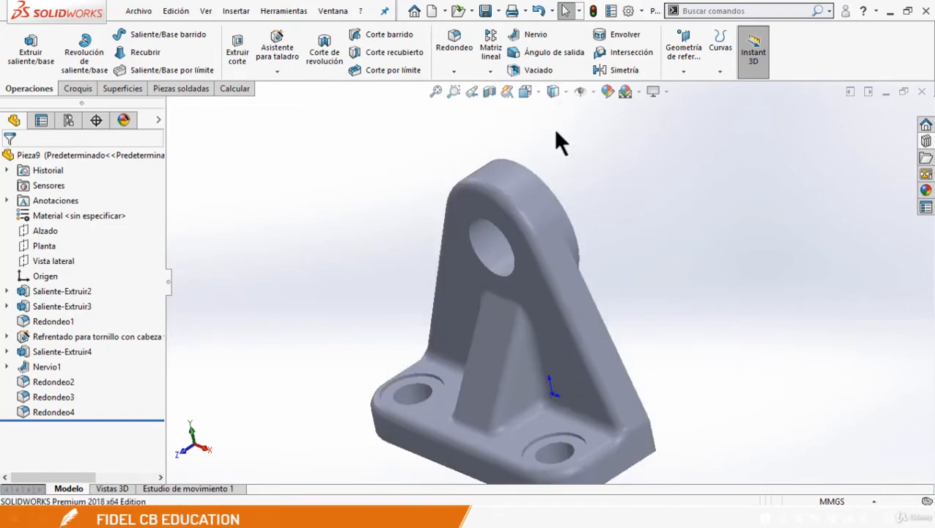
middle_click_drag(556, 142, 581, 299)
Step: Display the bracket with hidden lines removed and inspect it from the back and front
left_click(566, 92)
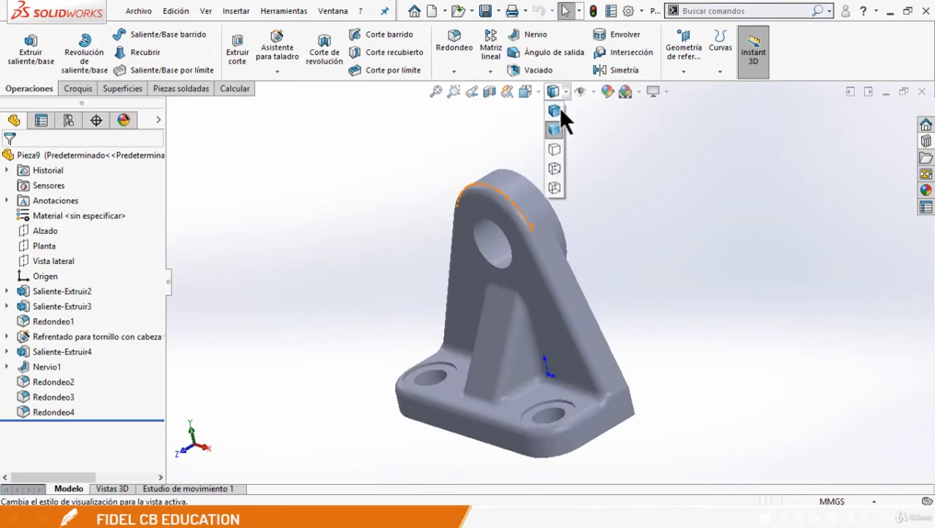
left_click(556, 150)
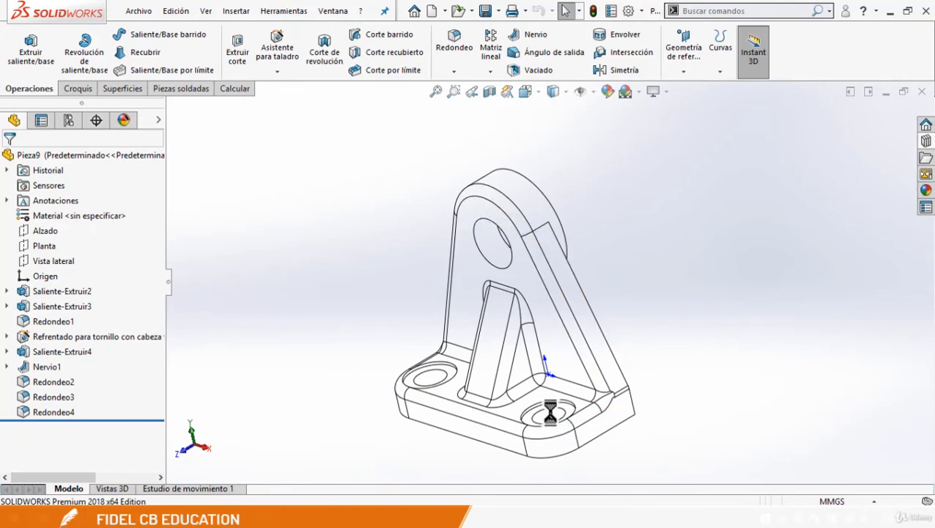
middle_click_drag(548, 359, 476, 429)
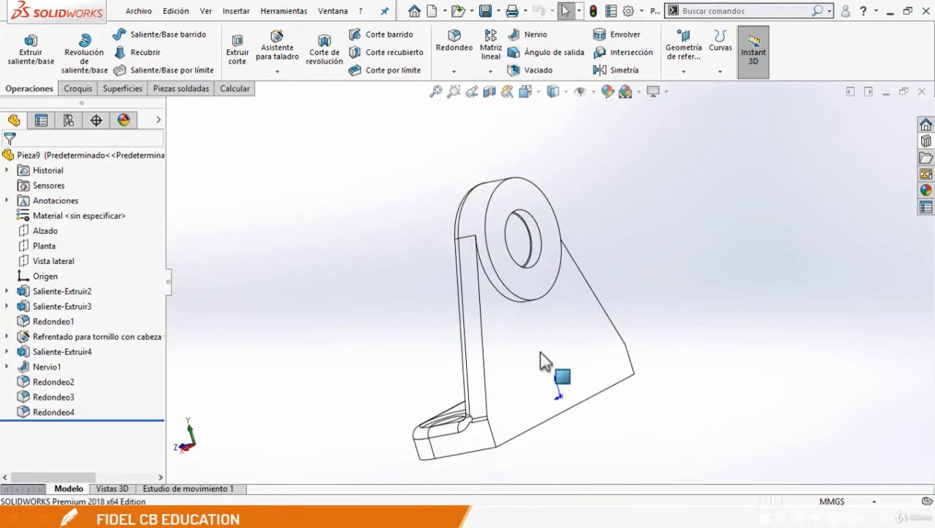
scroll(476, 285, "down", 5)
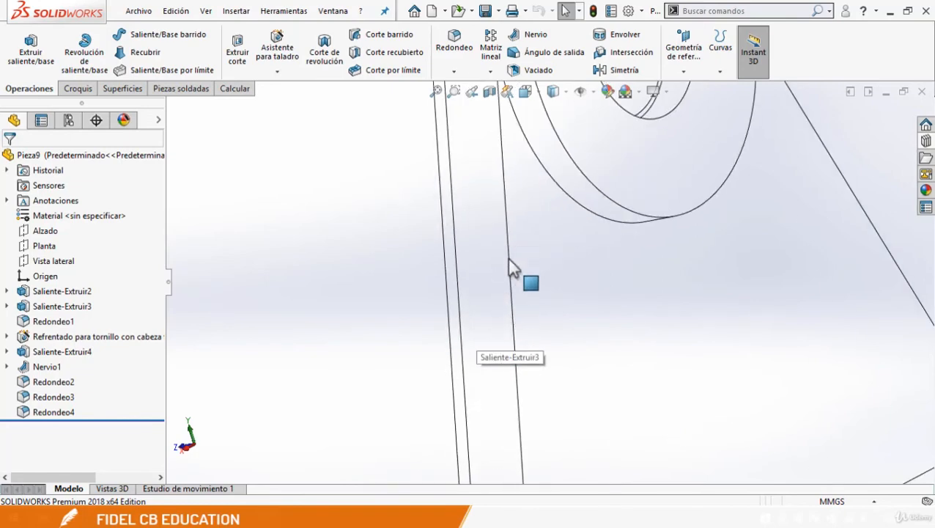
scroll(591, 344, "up", 3)
scroll(599, 329, "up", 2)
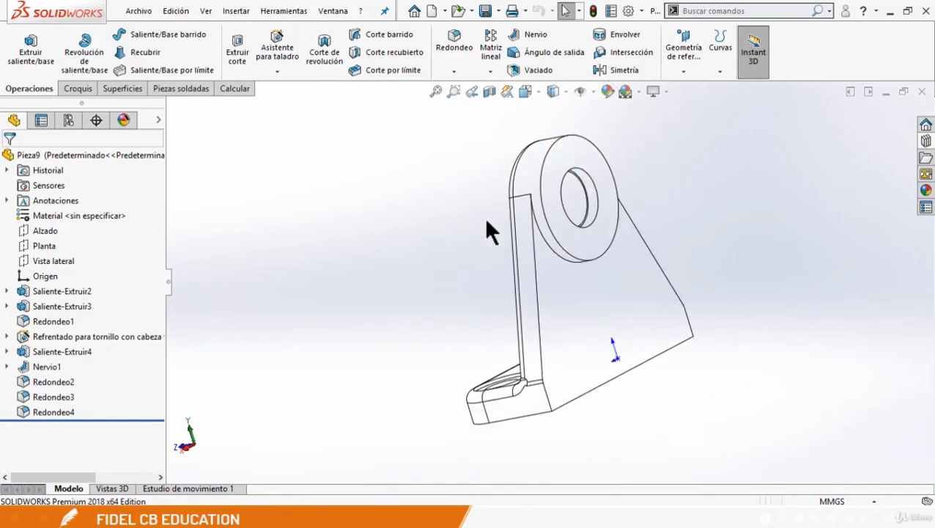
middle_click_drag(485, 219, 562, 248)
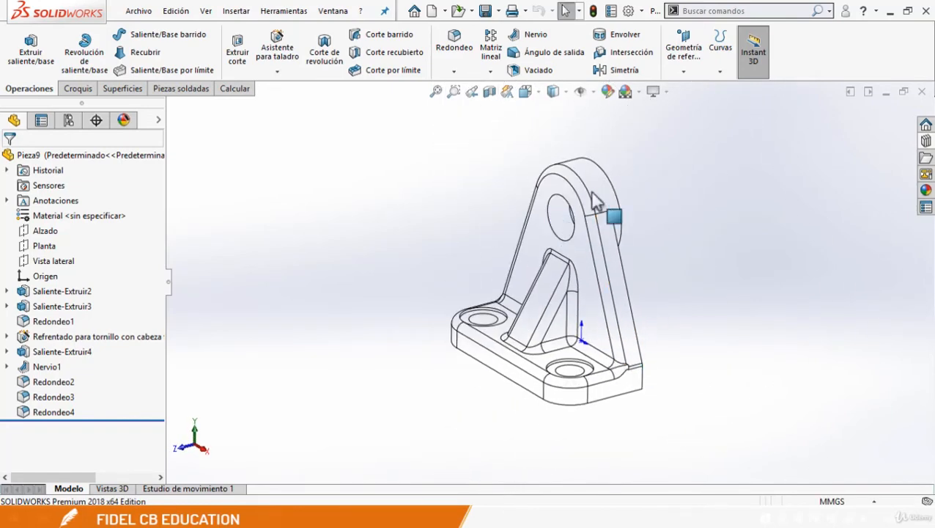
Step: Display the bracket with hidden lines visible as dashed edges and inspect the counterbored holes in the base
left_click(565, 94)
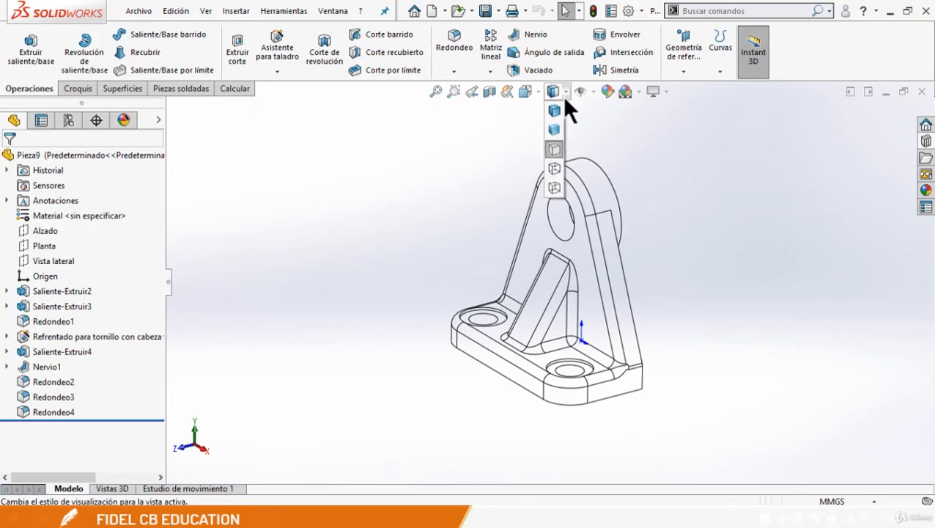
left_click(555, 170)
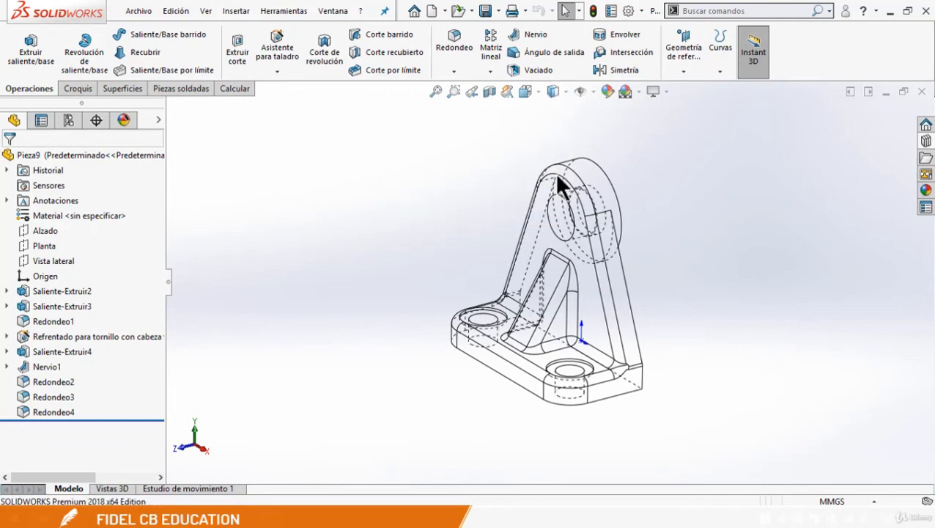
middle_click_drag(646, 367, 668, 403)
scroll(616, 370, "down", 5)
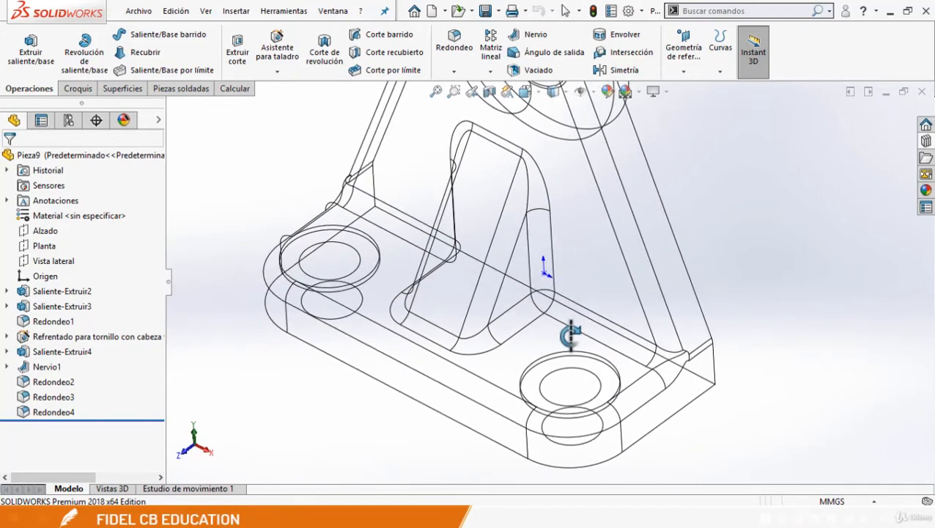
middle_click_drag(609, 344, 620, 362)
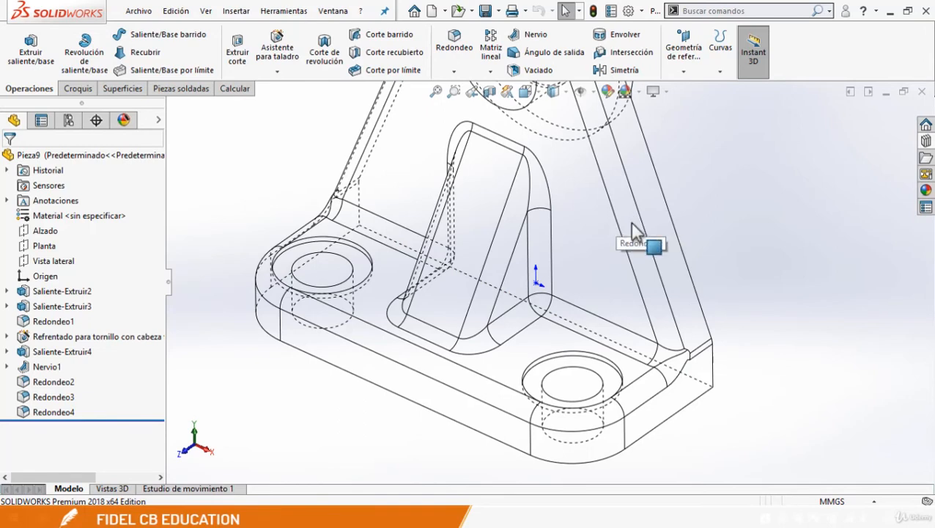
scroll(646, 211, "up", 3)
scroll(572, 106, "up", 3)
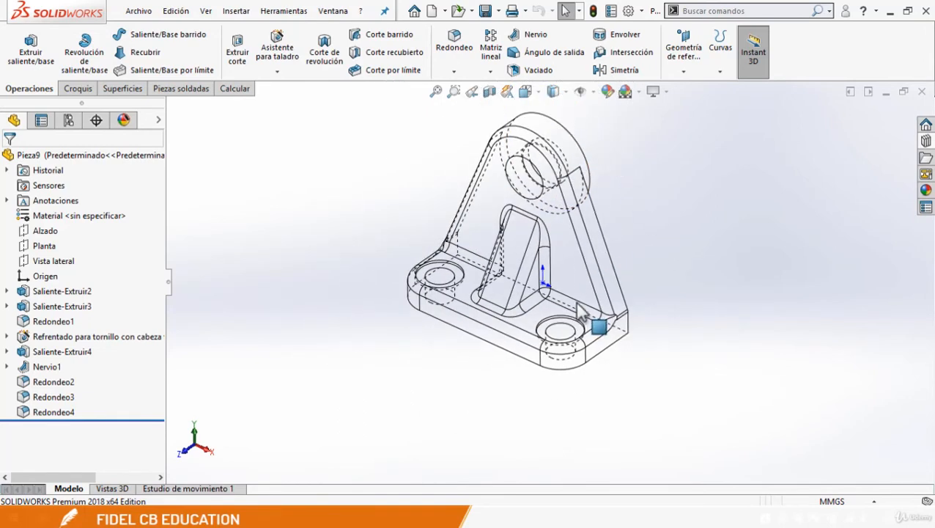
Step: Switch the bracket to the Estructura alámbrica display style and rotate it to inspect all its edges
left_click(567, 91)
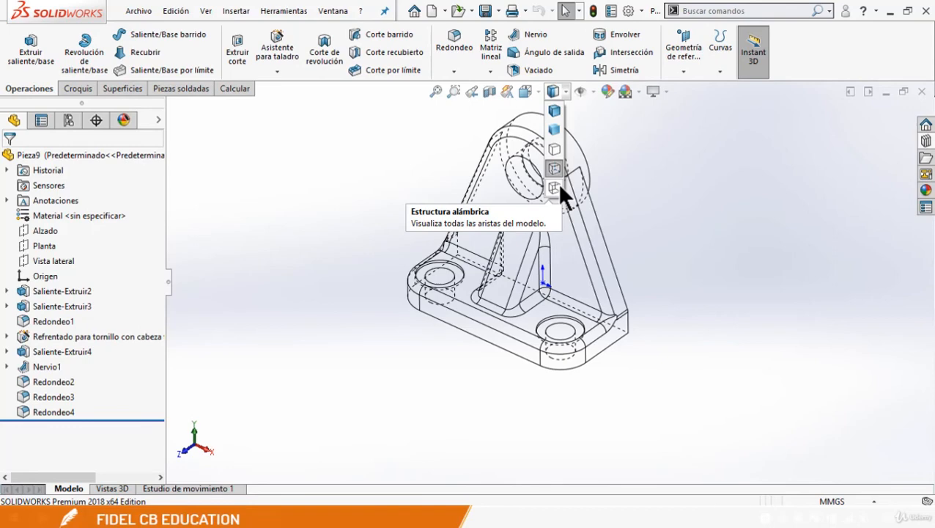
left_click(555, 187)
middle_click_drag(689, 309, 619, 280)
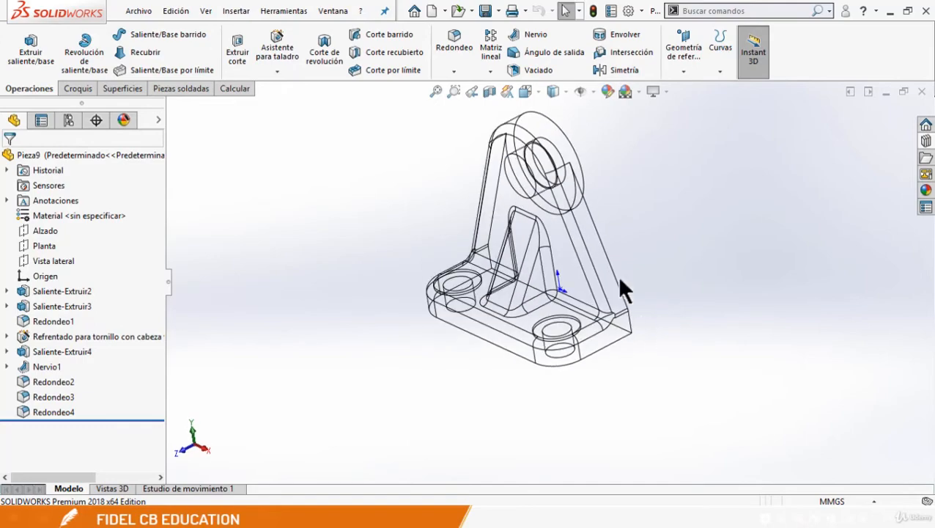
scroll(569, 199, "down", 2)
mouse_move(605, 210)
middle_mouse_down()
mouse_move(648, 202)
mouse_move(596, 220)
middle_mouse_up()
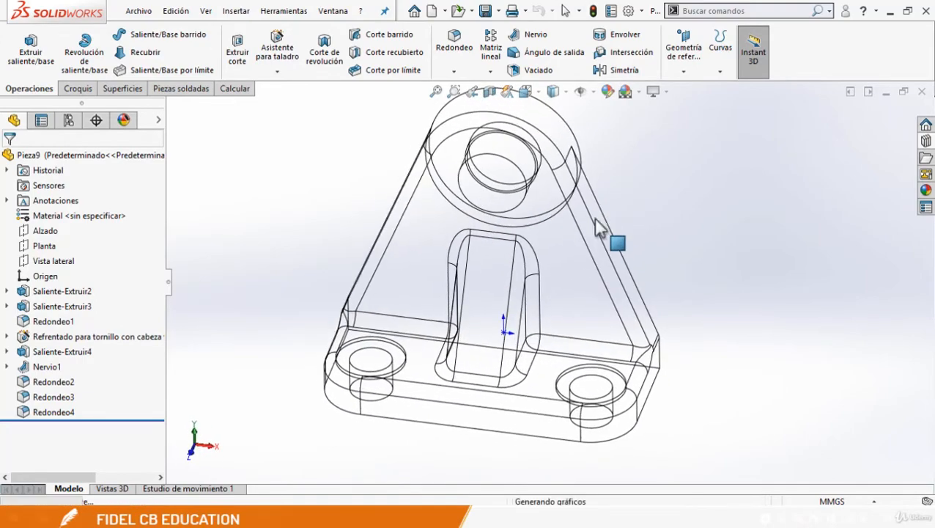
scroll(568, 184, "up", 2)
middle_click_drag(568, 184, 520, 385)
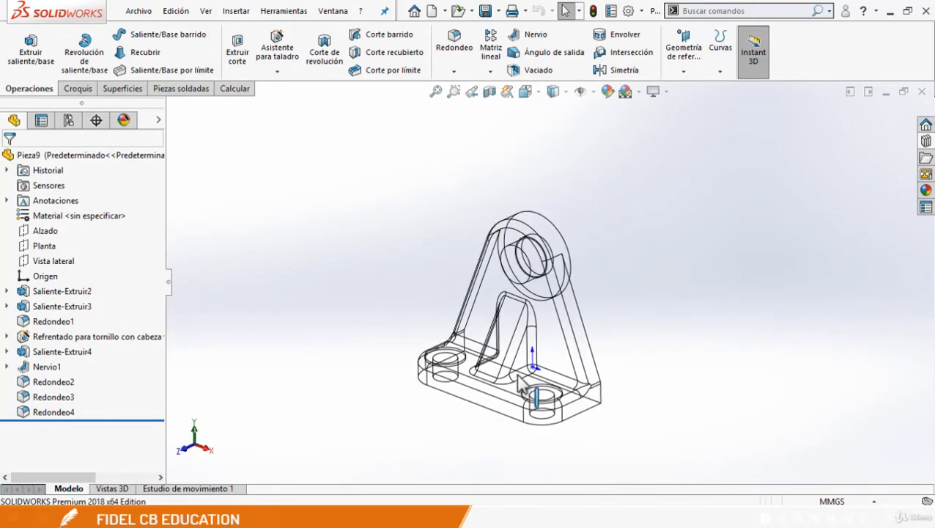
scroll(519, 379, "down", 2)
Step: Restore the Sombreado con aristas display style on the bracket and rotate it slightly
left_click(561, 93)
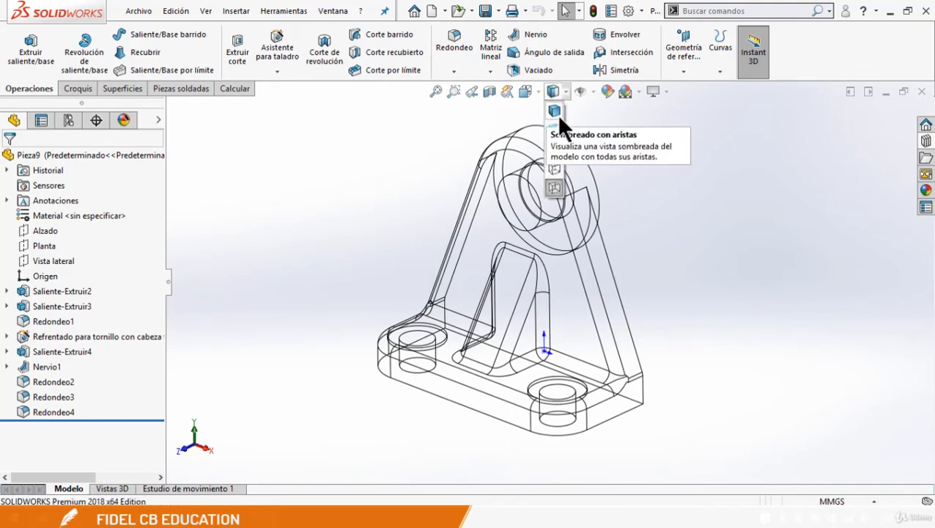
left_click(556, 115)
mouse_move(678, 354)
middle_mouse_down()
mouse_move(679, 330)
mouse_move(669, 355)
mouse_move(659, 344)
middle_mouse_up()
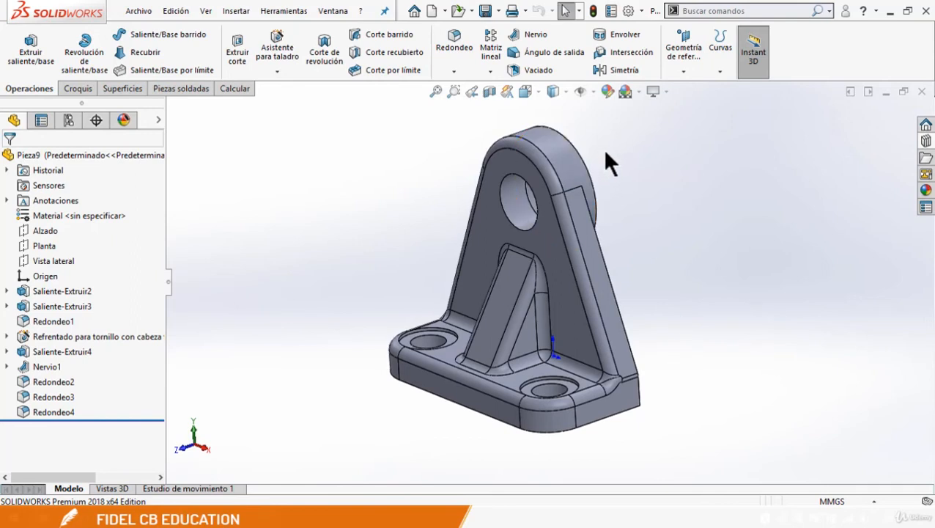
Step: Show the Alzado, Planta and Vista lateral planes around the bracket, and hide them again
left_click(593, 92)
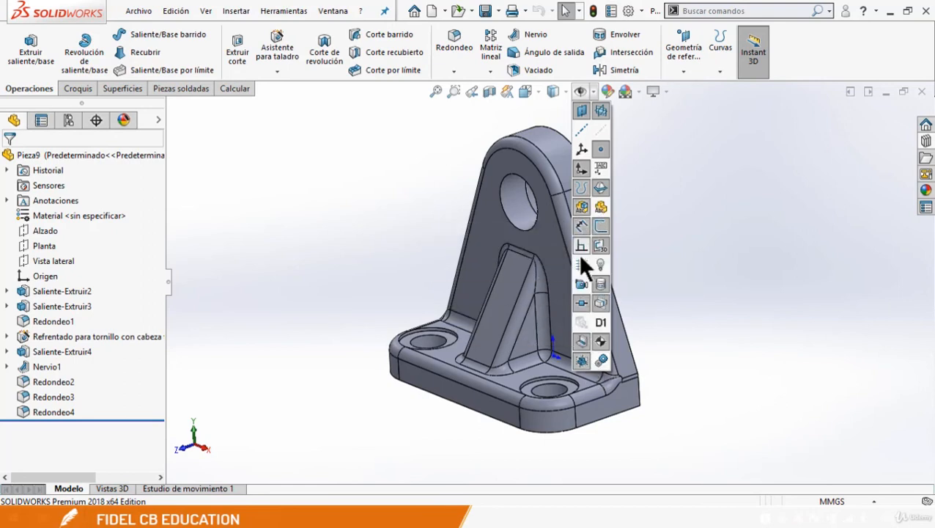
left_click(599, 114)
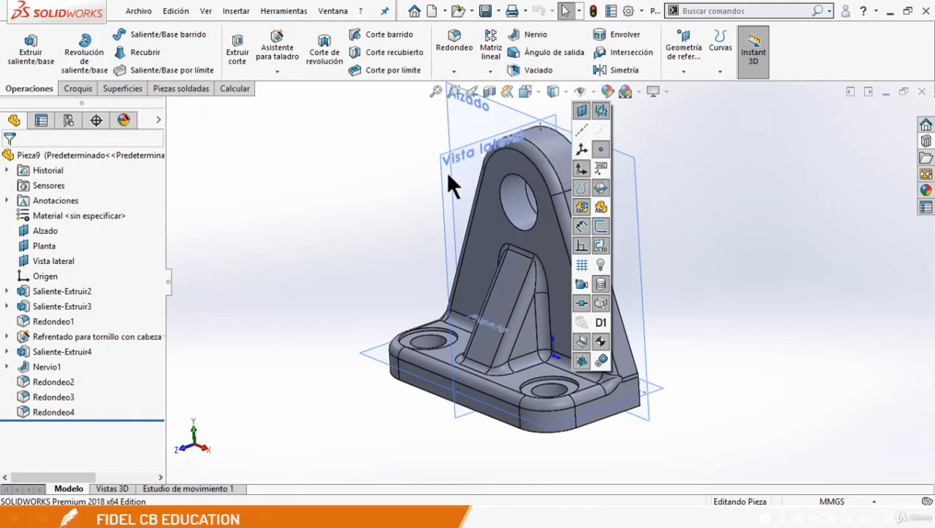
left_click(601, 110)
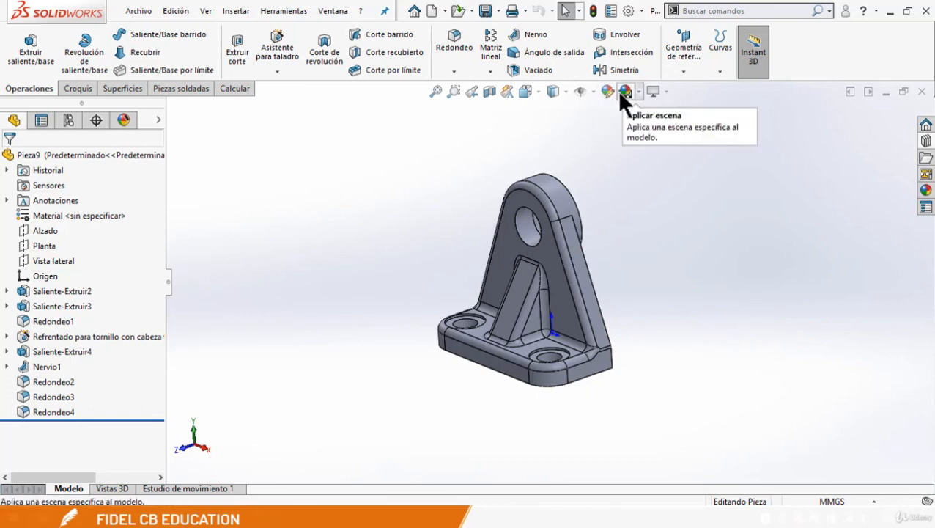
Step: Apply the Blanco simple scene to the model, and replace it with the scene of a grey-walled room with a white floor
left_click(640, 97)
left_click(654, 128)
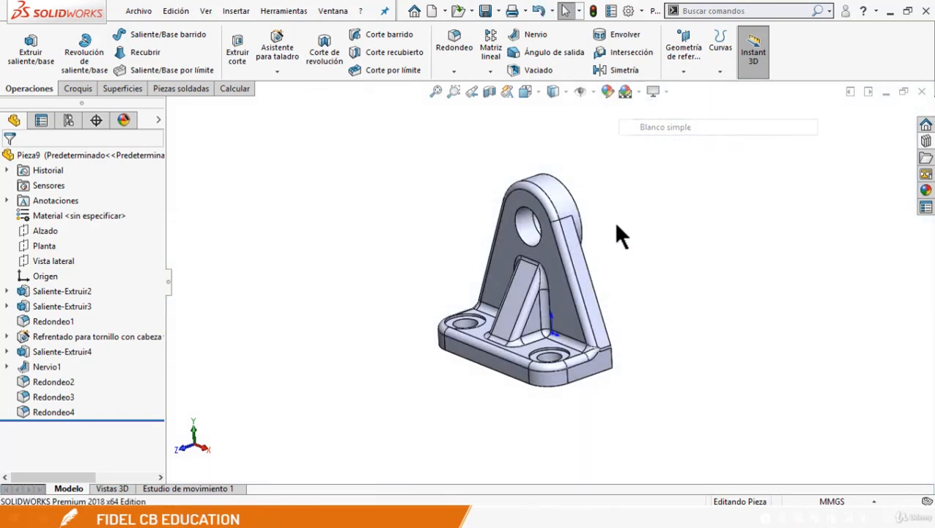
left_click(640, 96)
left_click(643, 161)
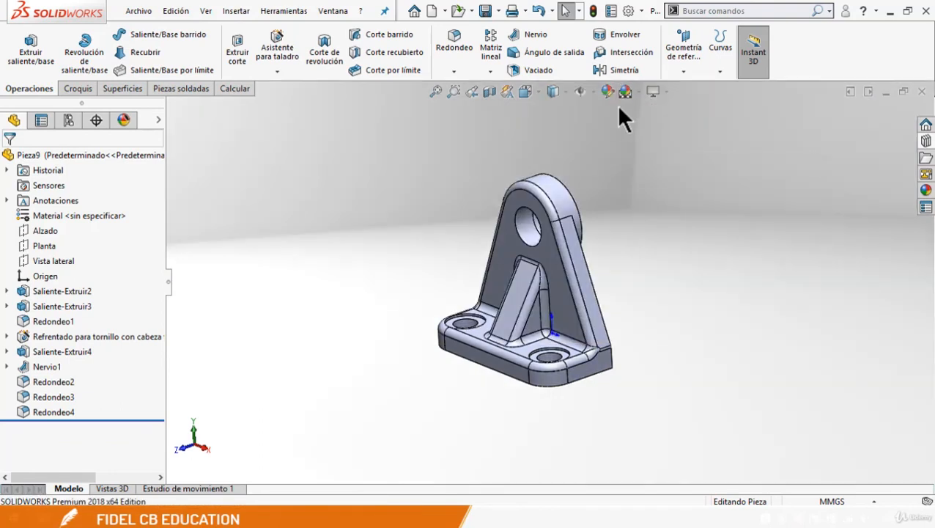
Step: Color the whole bracket part dark grey using the escala de grises palette in its appearance settings
left_click(607, 91)
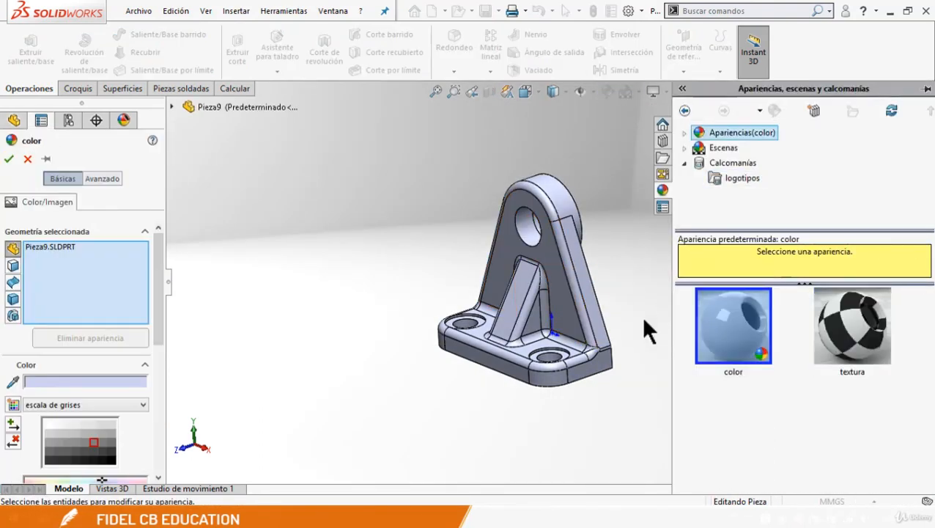
scroll(85, 367, "down", 3)
left_click(73, 357)
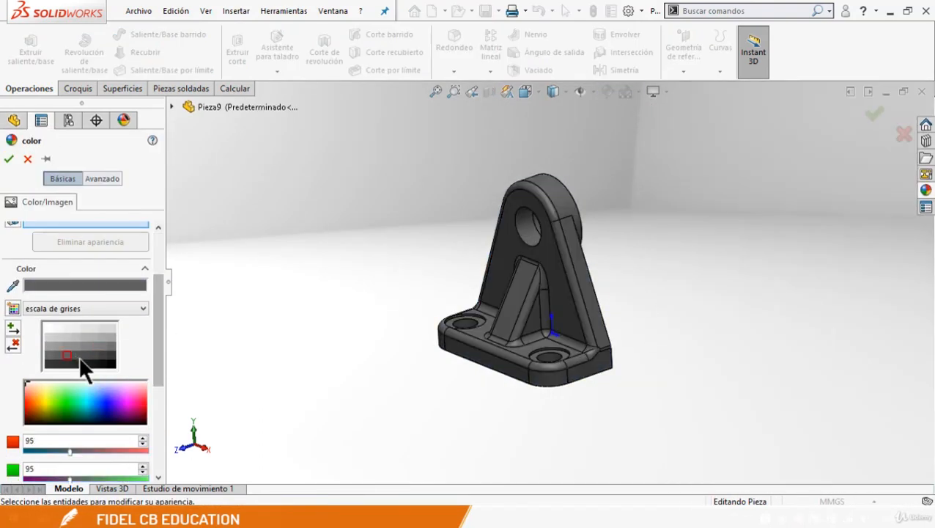
left_click(9, 158)
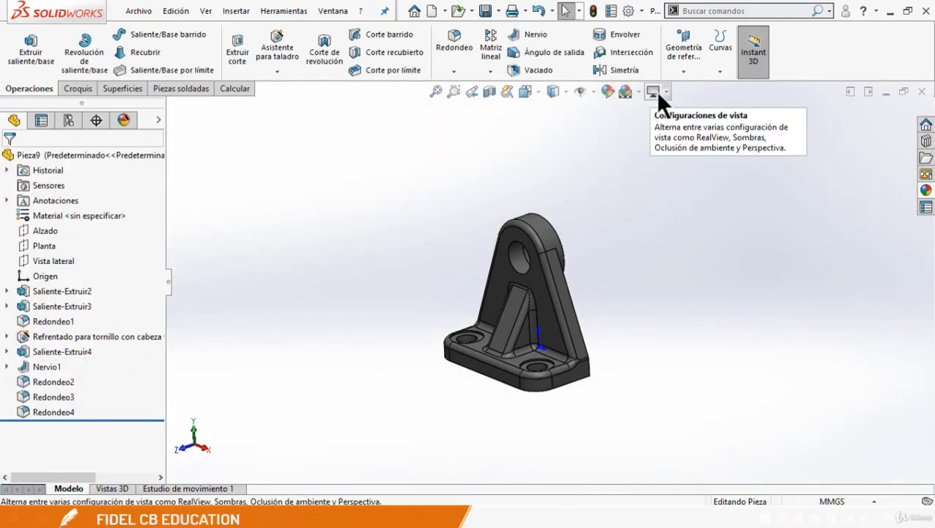
Step: Turn on Sombras en modo sombreado and inspect the shadow beneath the bracket's base
left_click(664, 91)
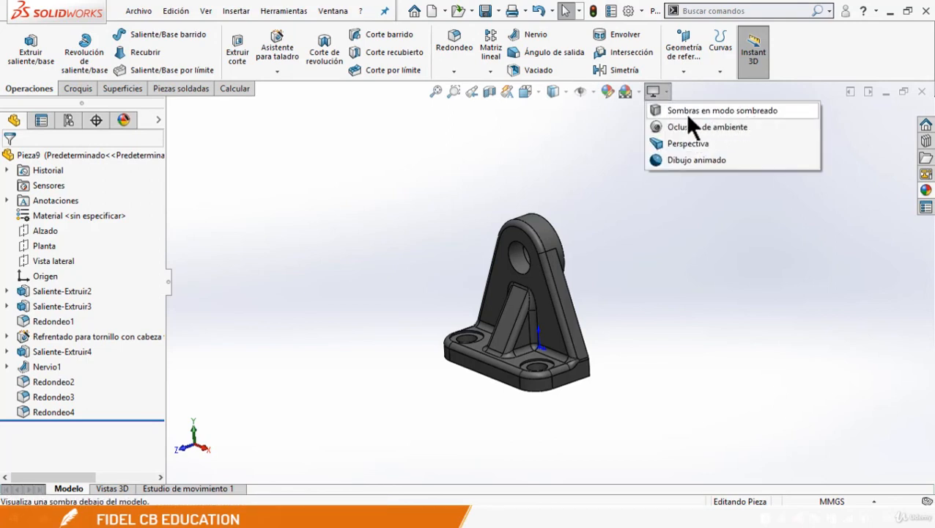
left_click(690, 112)
middle_click_drag(600, 298, 565, 338)
scroll(554, 385, "down", 4)
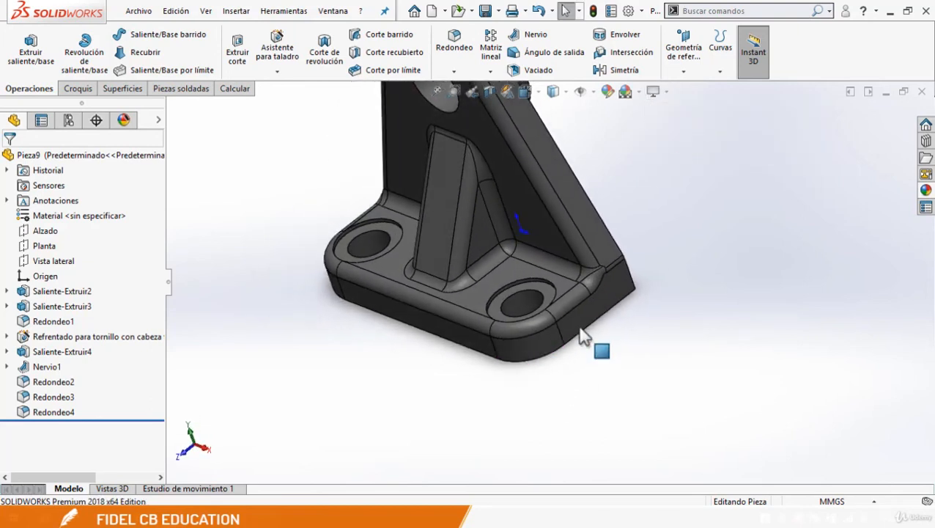
key("z")
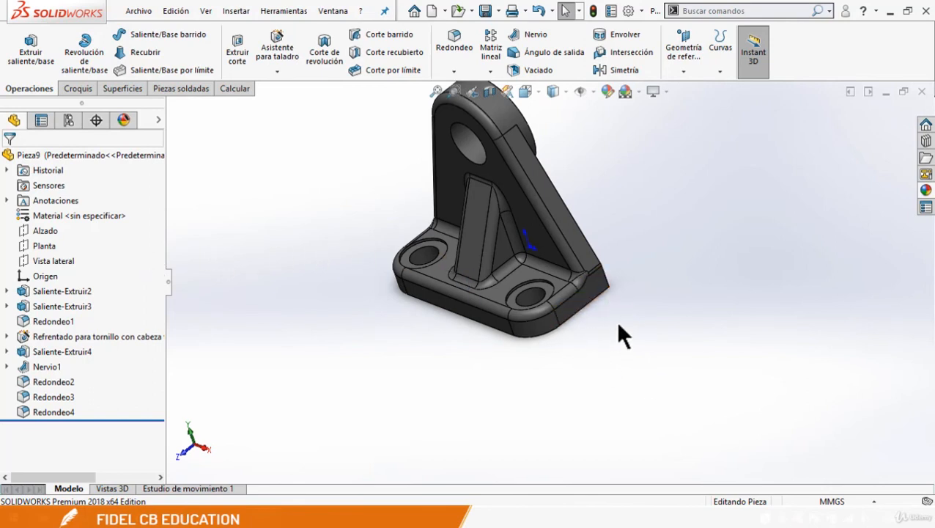
Step: Turn on Oclusión de ambiente for the bracket view and turn off Sombras en modo sombreado
left_click(666, 91)
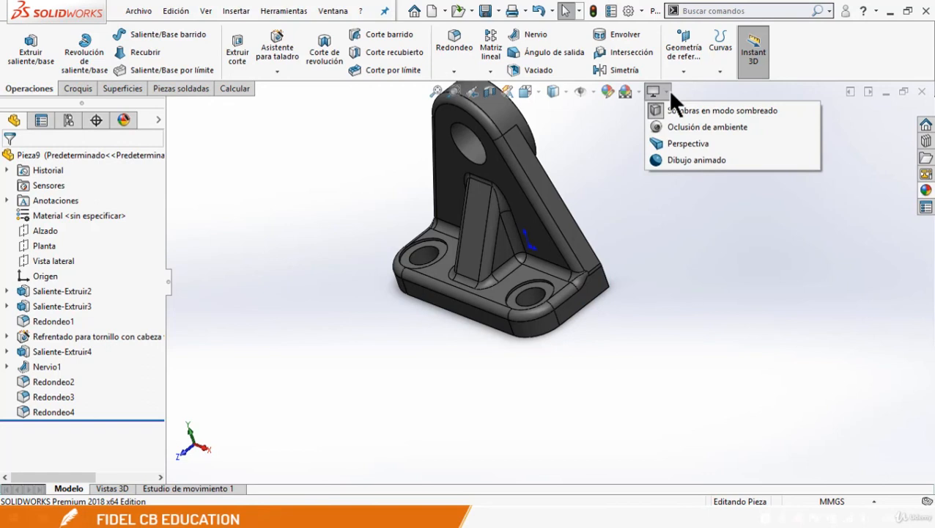
left_click(681, 126)
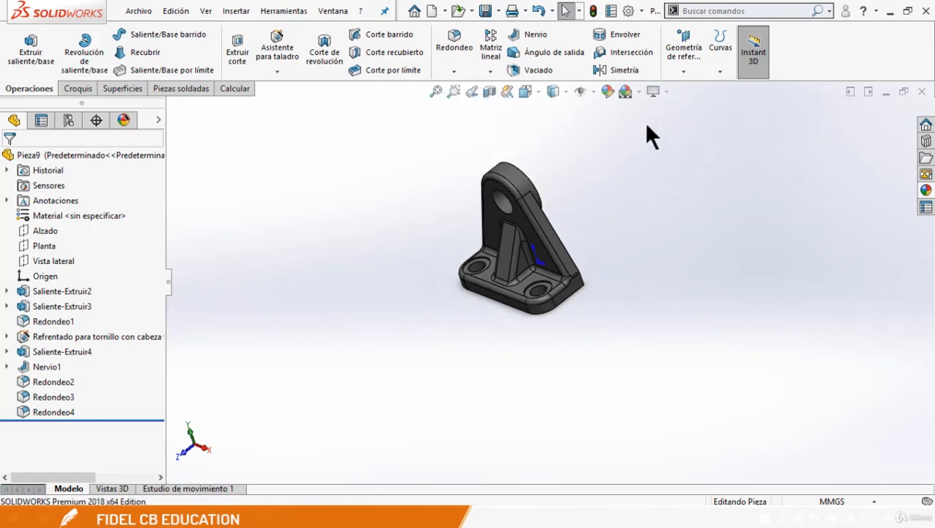
left_click(667, 91)
left_click(678, 110)
Step: Inspect the ambient occlusion shading on the bracket up close, and turn Oclusión de ambiente off
middle_click_drag(537, 242, 525, 225)
scroll(526, 226, "down", 3)
scroll(558, 257, "down", 5)
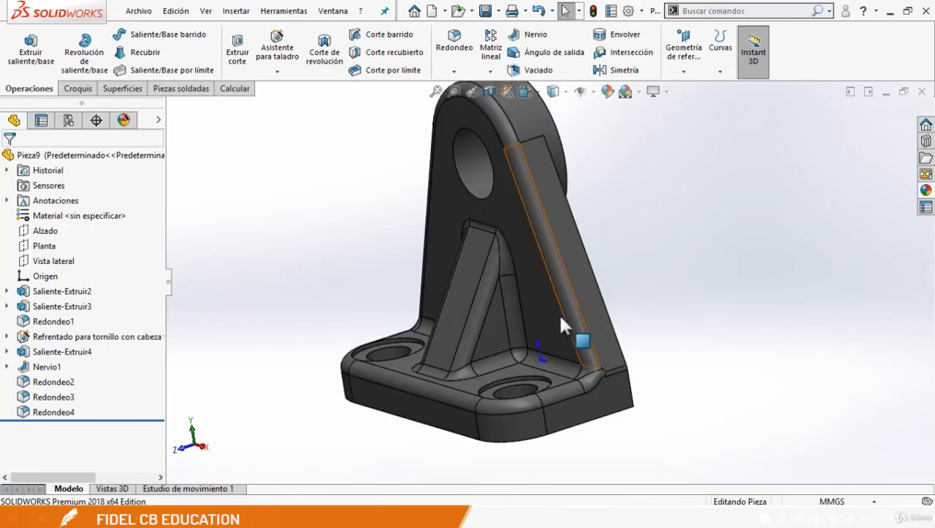
left_click(665, 91)
left_click(670, 126)
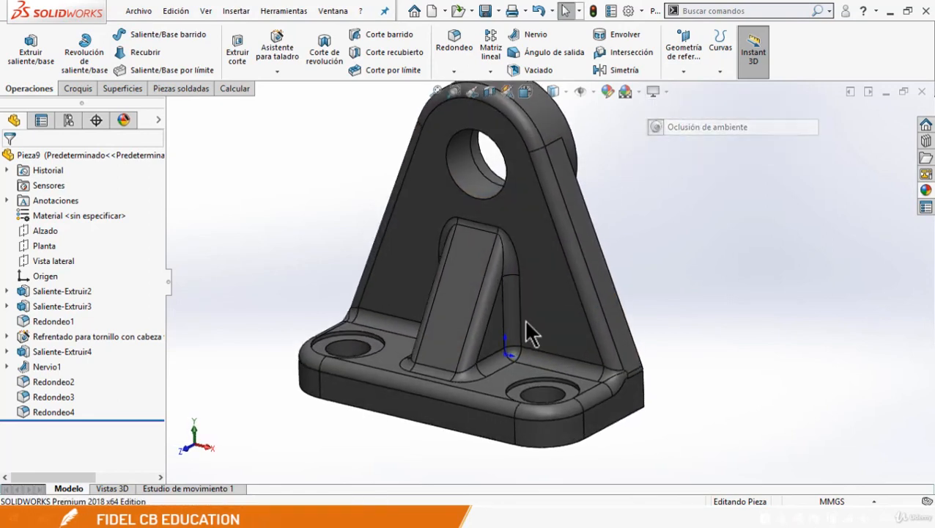
Step: Turn on Perspectiva and Dibujo animado, and inspect the cartoon-rendered bracket from several angles
left_click(666, 91)
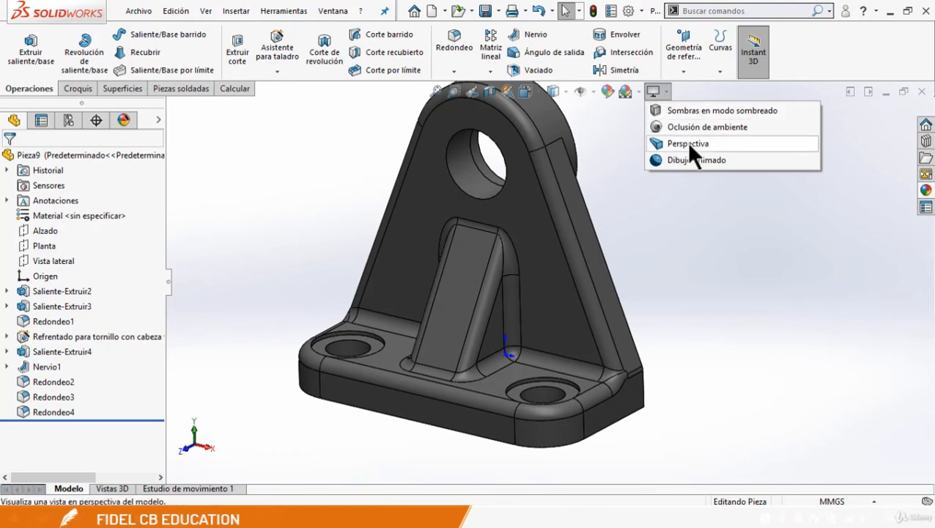
left_click(686, 141)
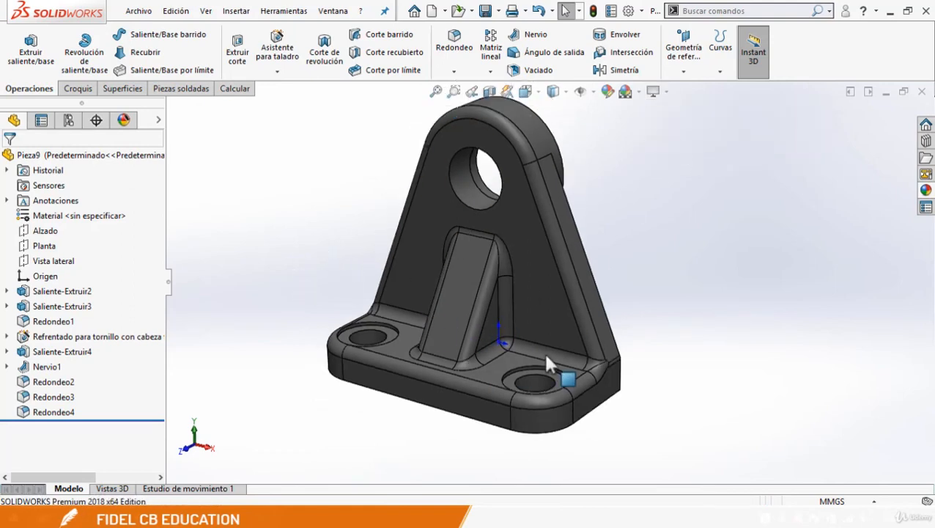
left_click(667, 93)
left_click(697, 160)
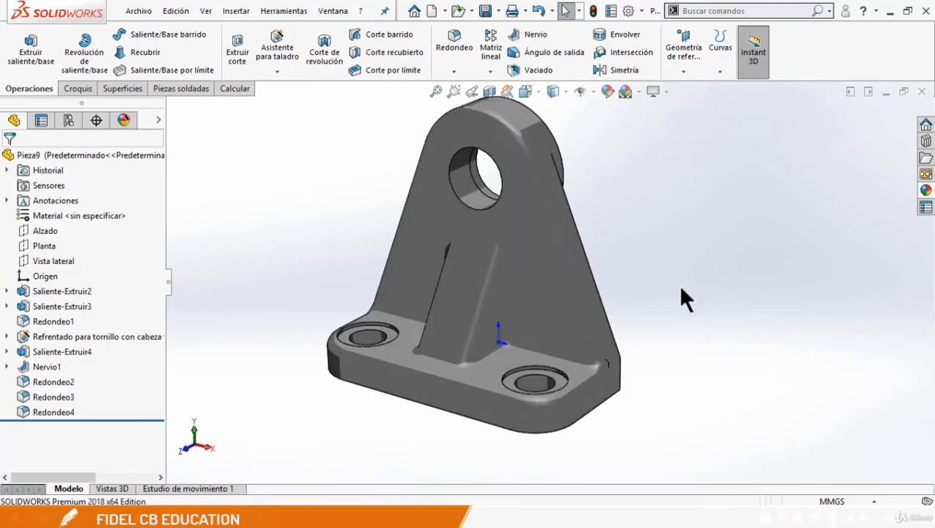
middle_click_drag(679, 285, 533, 227)
scroll(467, 203, "down", 2)
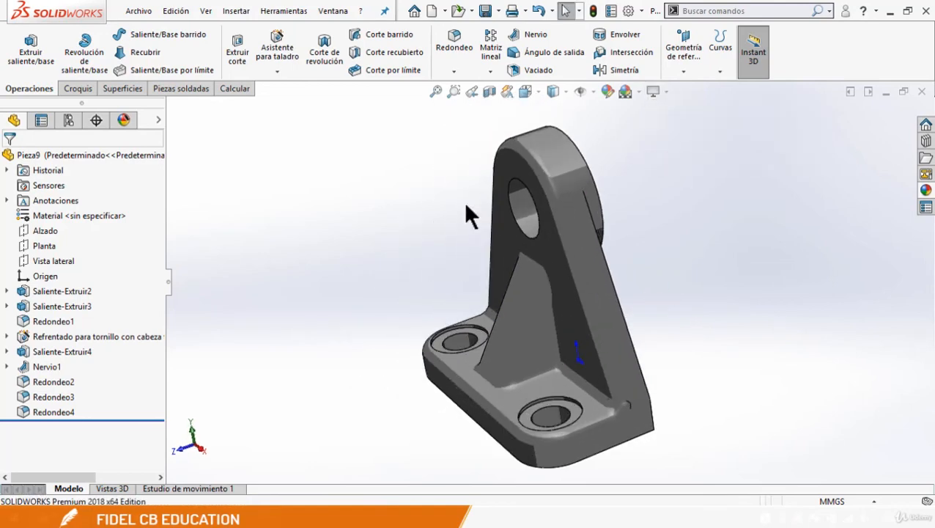
middle_click_drag(465, 202, 495, 219)
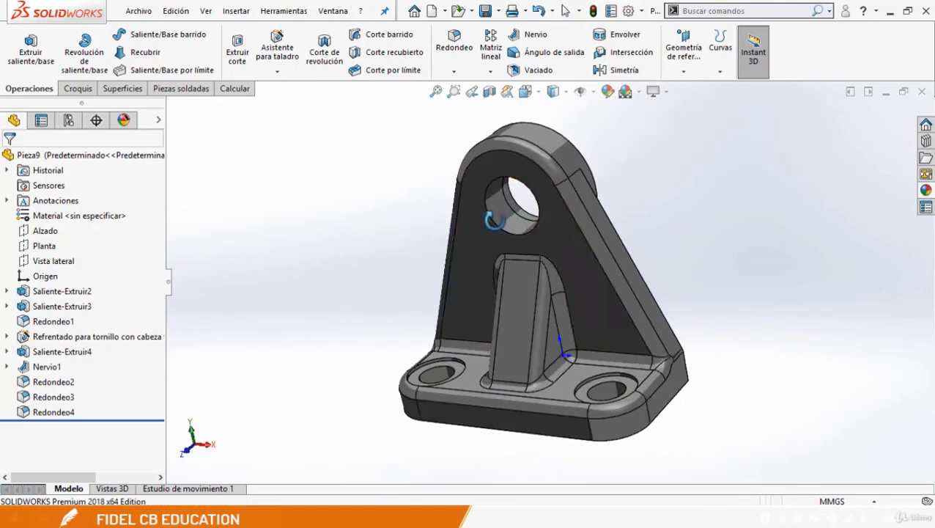
Step: Turn off both the Perspectiva and Dibujo animado view settings
left_click(666, 93)
left_click(666, 144)
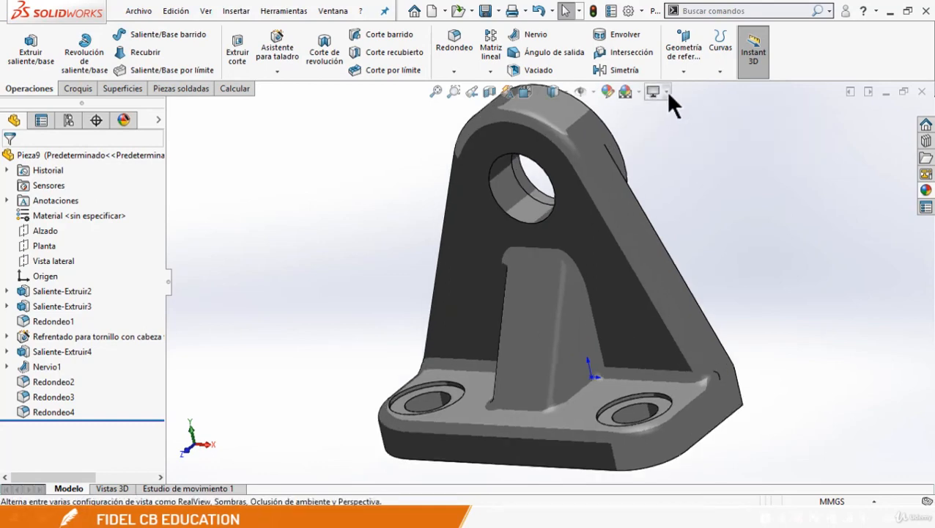
left_click(667, 92)
left_click(693, 159)
Step: Turn Sombras en modo sombreado back on and view the whole bracket with its floor shadow
left_click(667, 93)
left_click(680, 111)
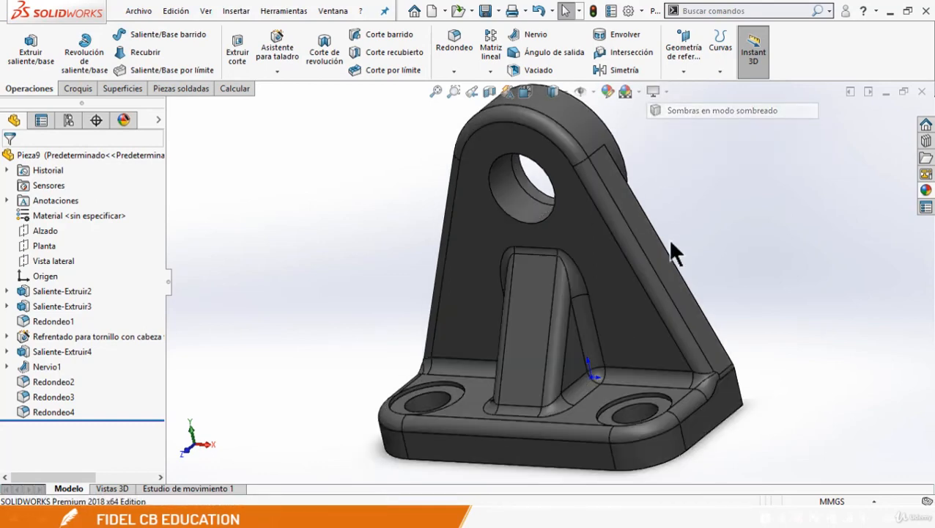
scroll(667, 246, "up", 3)
middle_click_drag(660, 259, 605, 291)
scroll(605, 292, "down", 2)
scroll(603, 289, "up", 3)
scroll(578, 255, "down", 2)
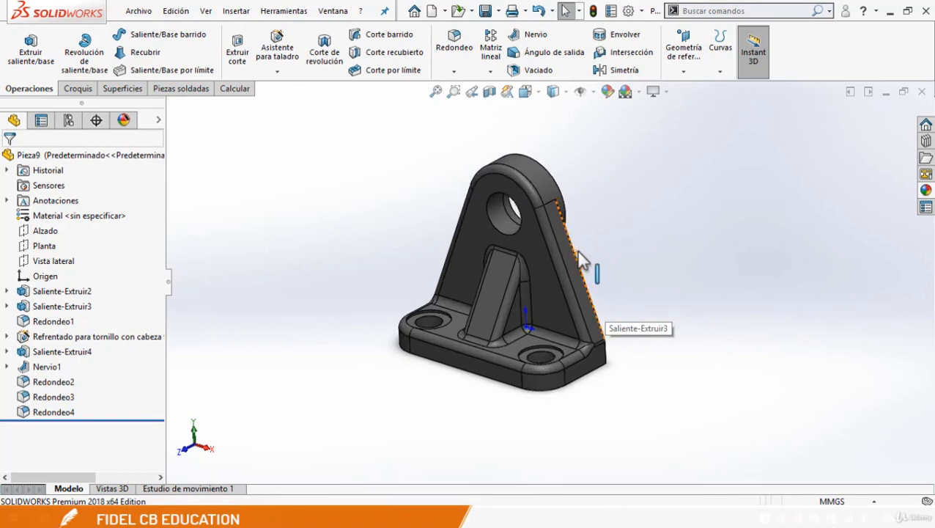